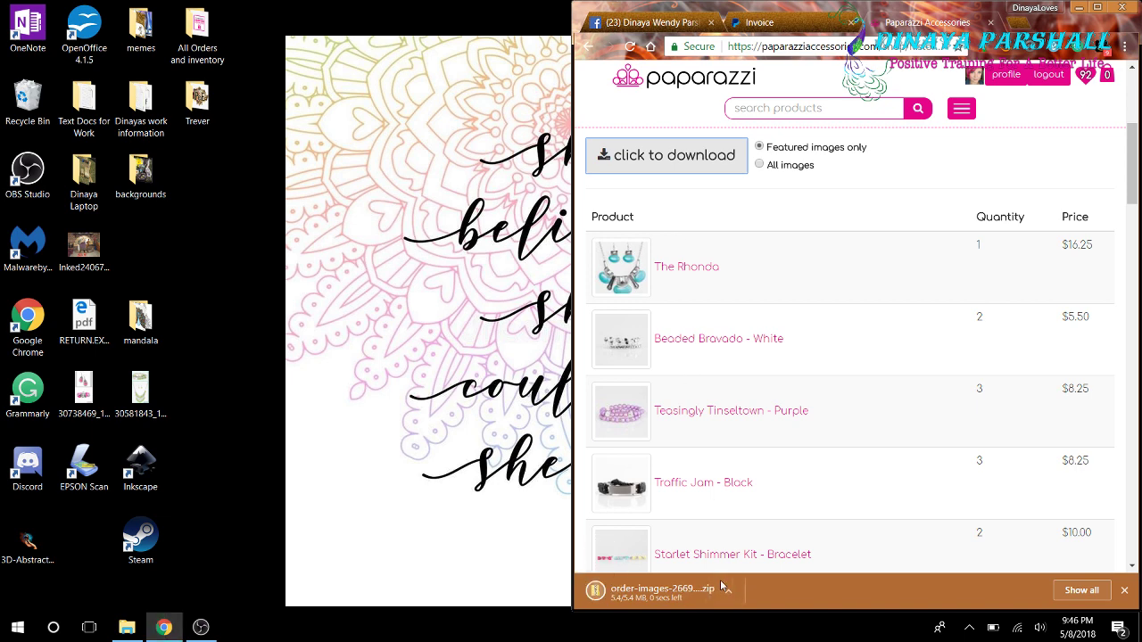
- Locate the newly downloaded order-images zip in the Downloads folder, cut it for moving, and close that folder window
left_click(729, 594)
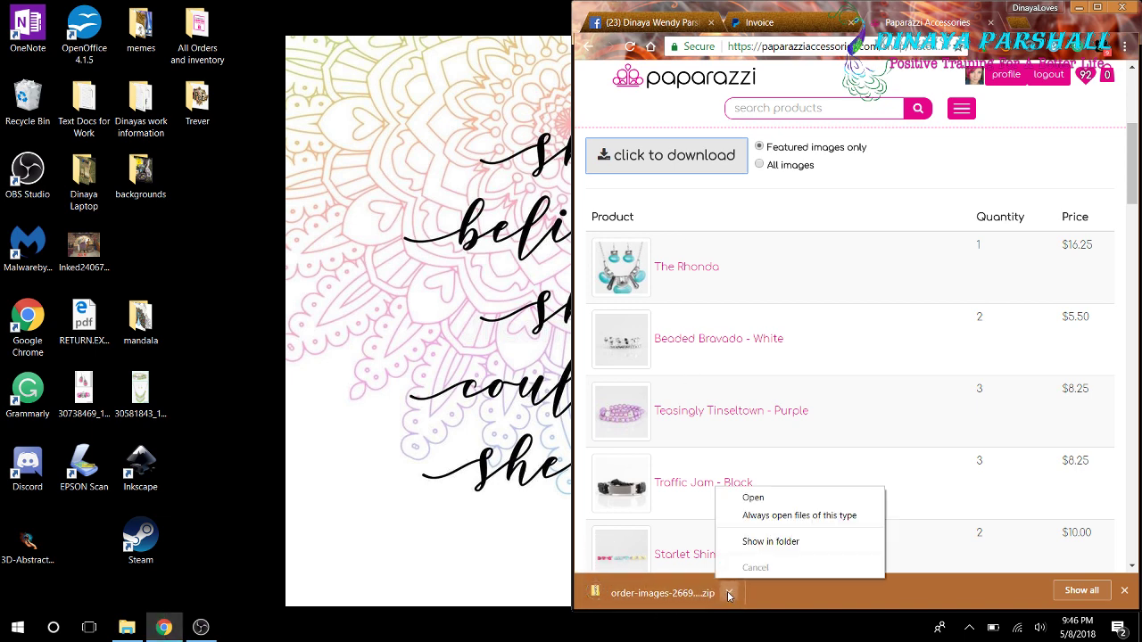
left_click(772, 545)
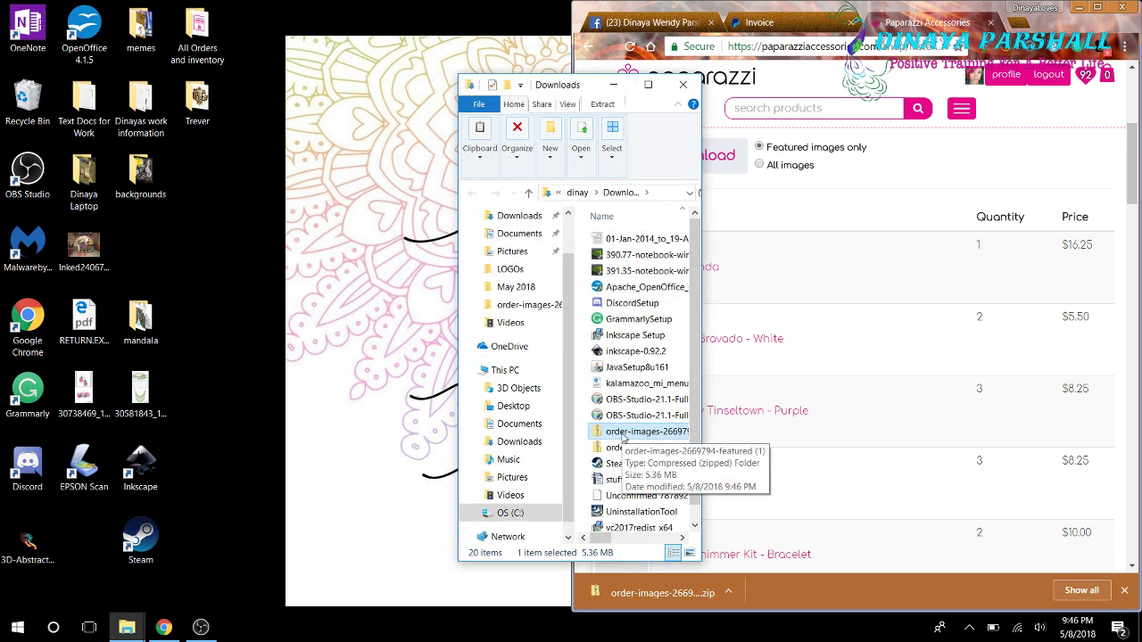
right_click(624, 436)
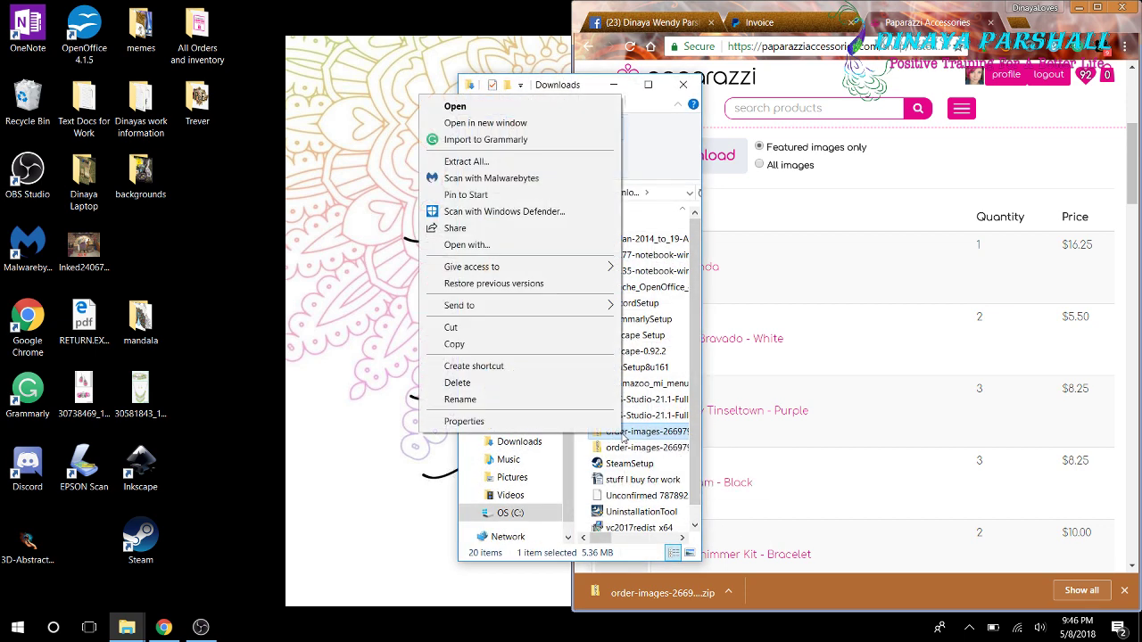
left_click(496, 335)
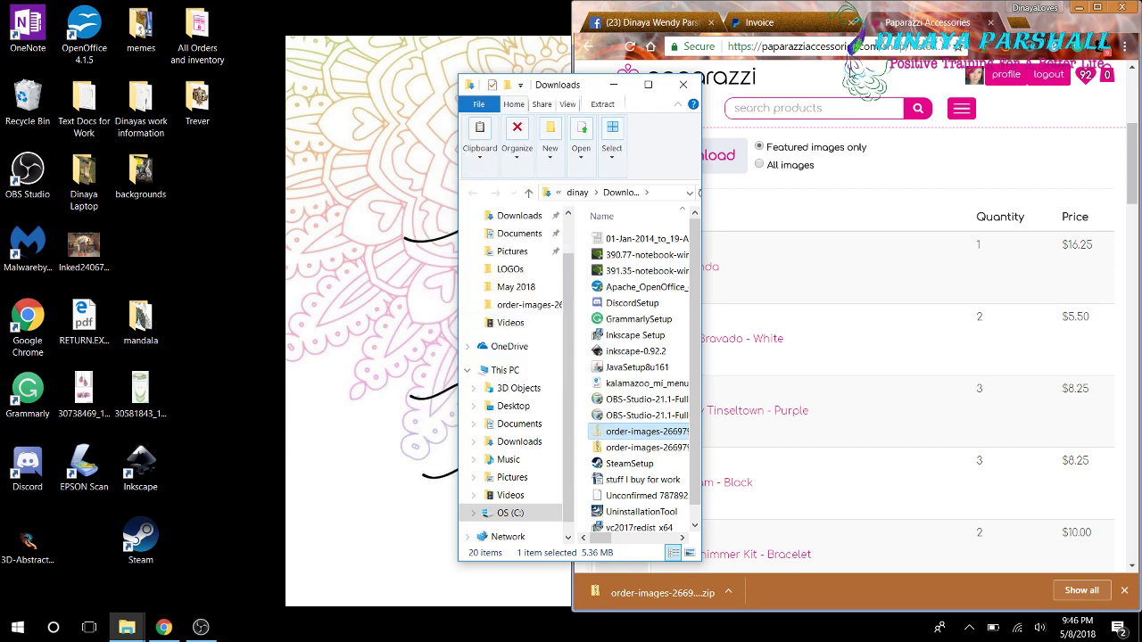
left_click(683, 86)
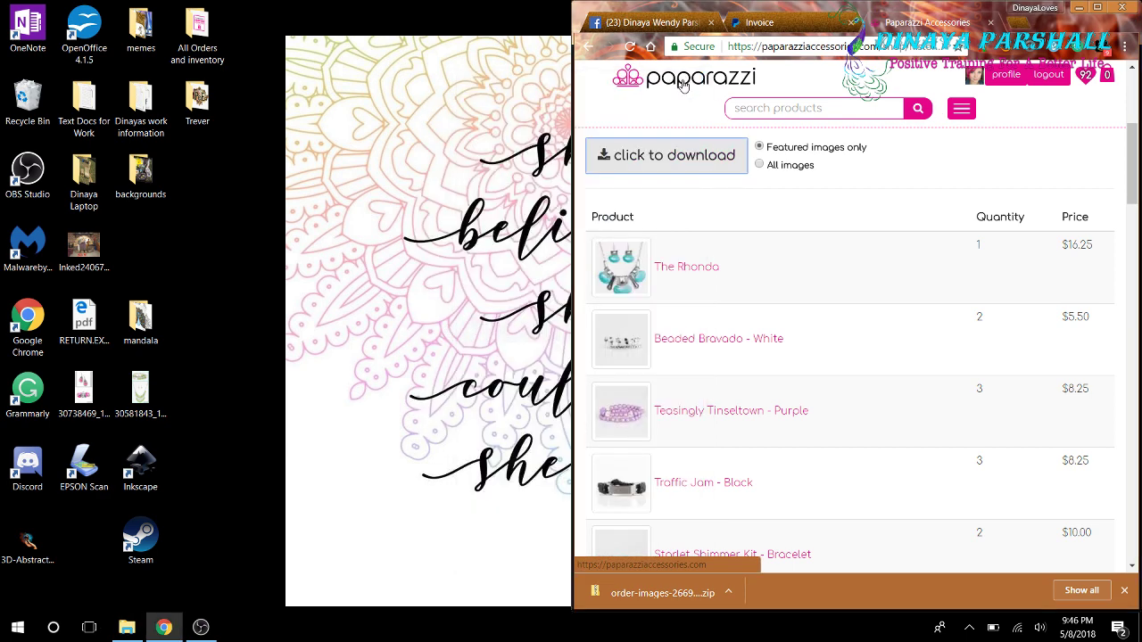
- Open the Desktop folder in File Explorer and arrange its window side by side with the Paparazzi order page in Chrome
double_click(190, 26)
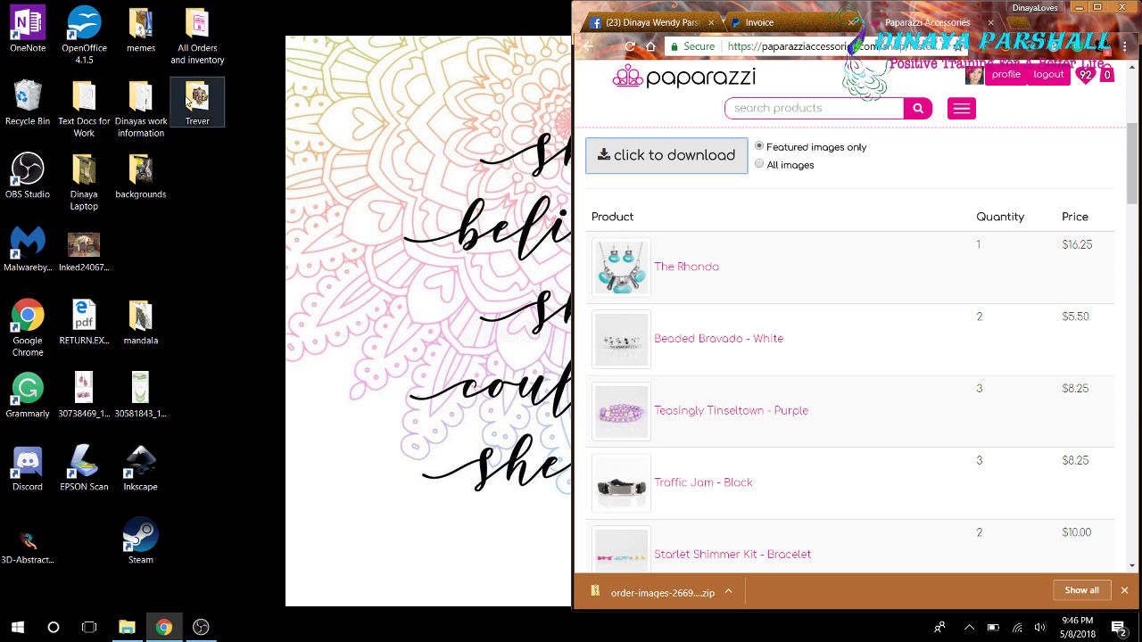
left_click(128, 629)
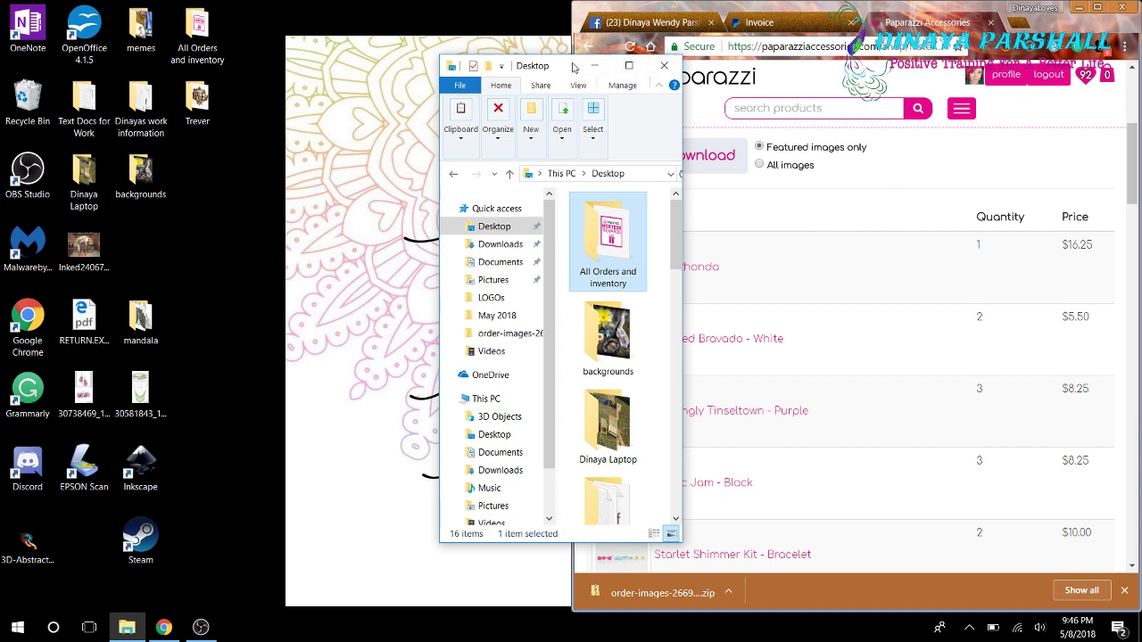
left_click_drag(574, 67, 1, 131)
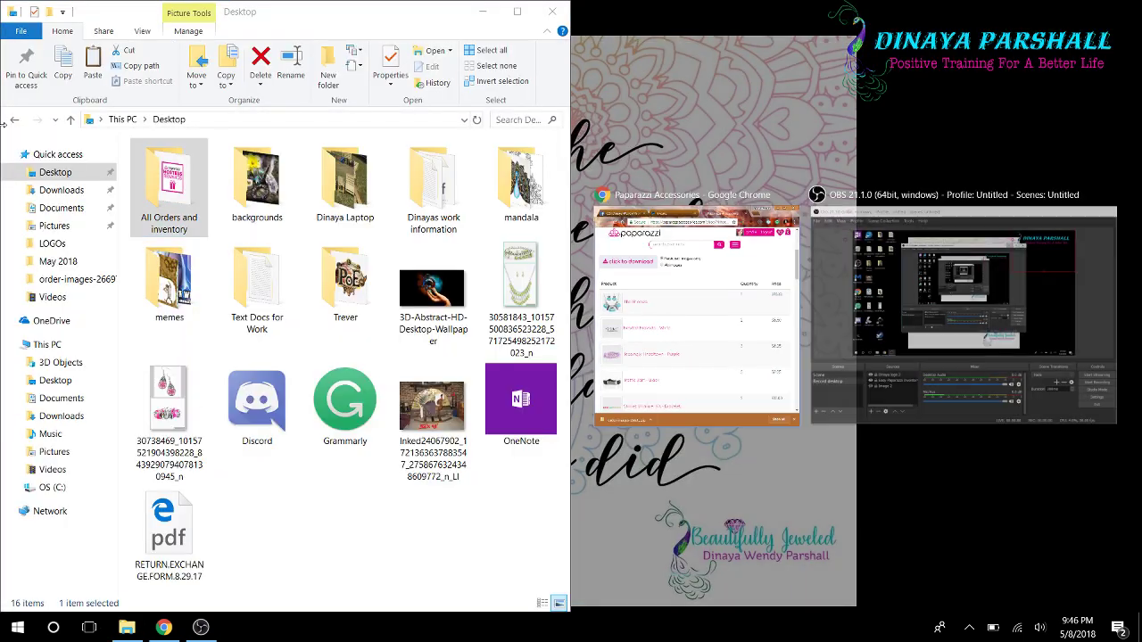
left_click(719, 205)
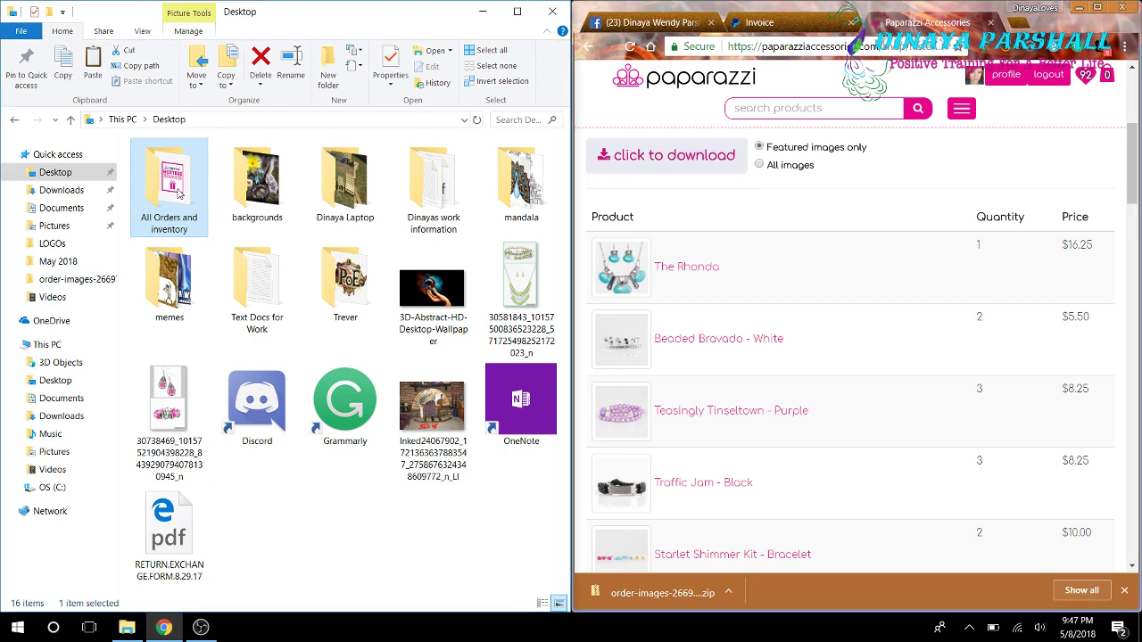
- Paste the order-images zip into the incoming orders folder inside All Orders and inventory
double_click(178, 194)
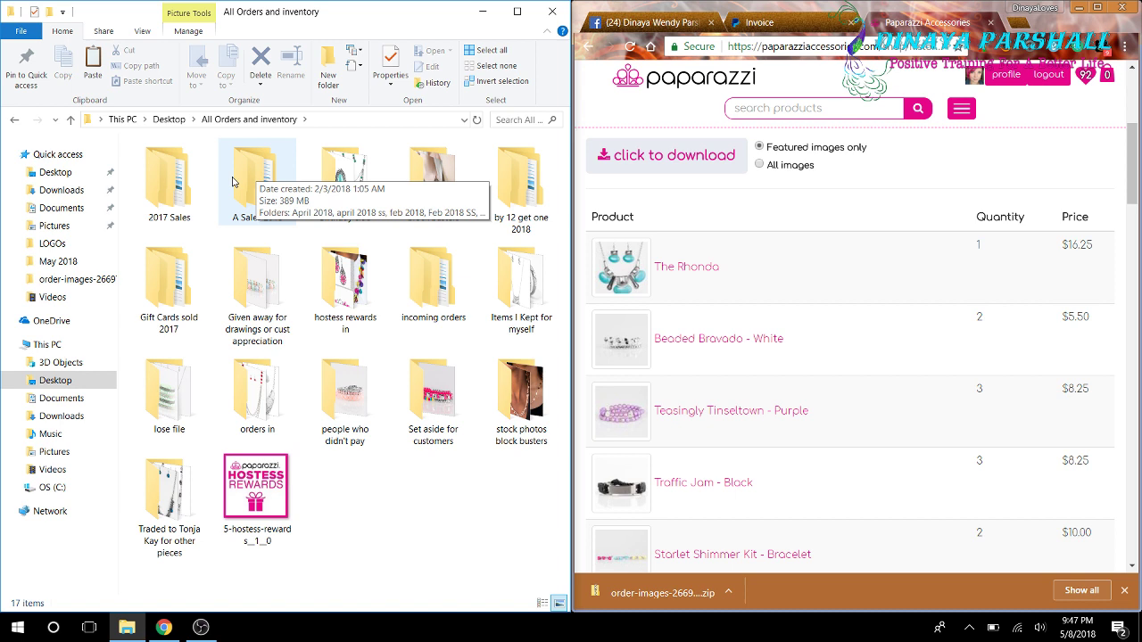
double_click(440, 294)
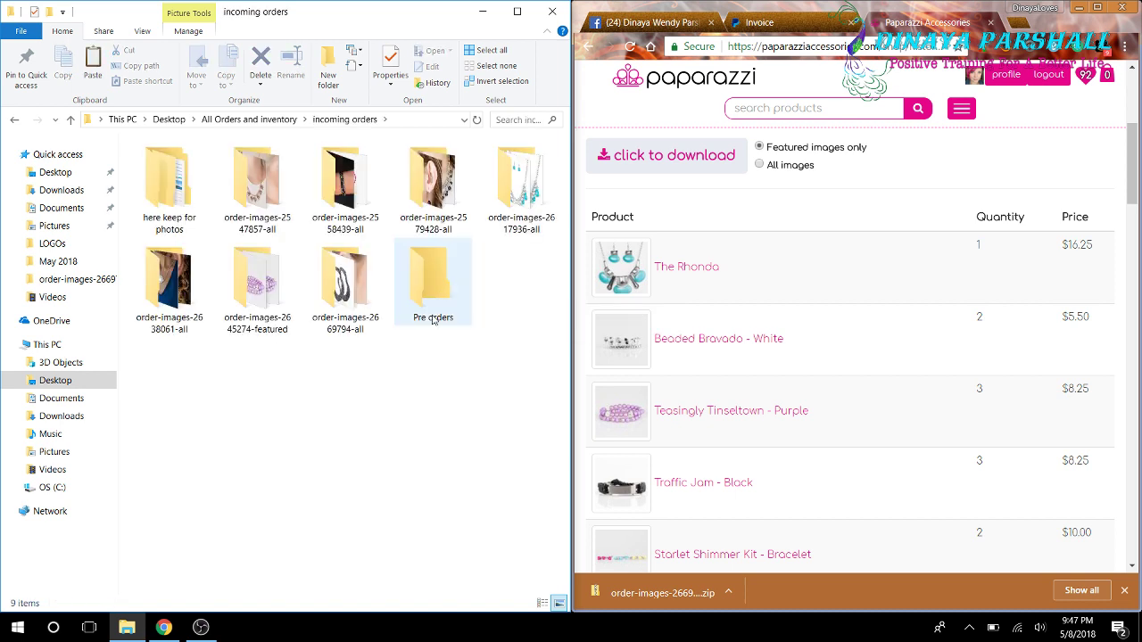
right_click(429, 412)
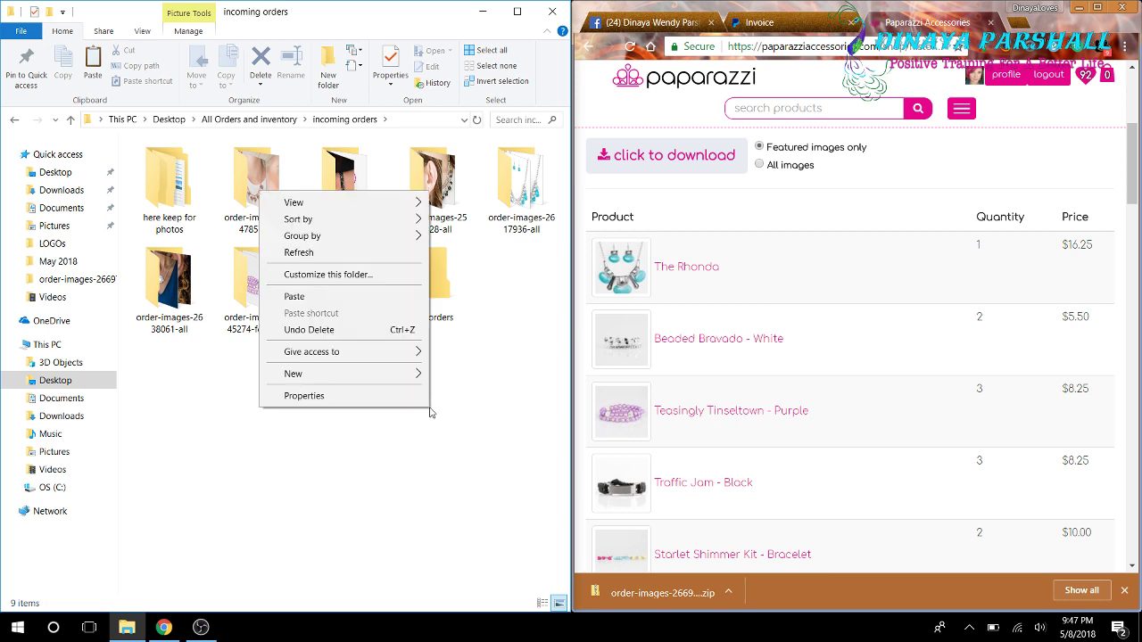
left_click(297, 303)
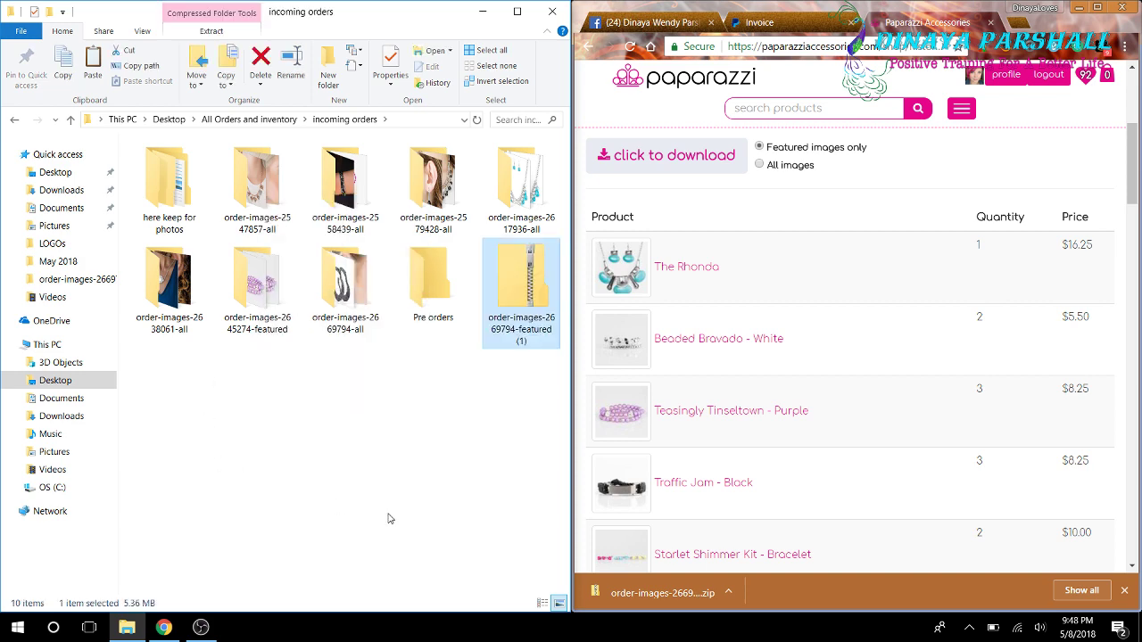
- Extract all images from the featured order-images zip to the suggested destination in incoming orders, and return to that folder
double_click(530, 283)
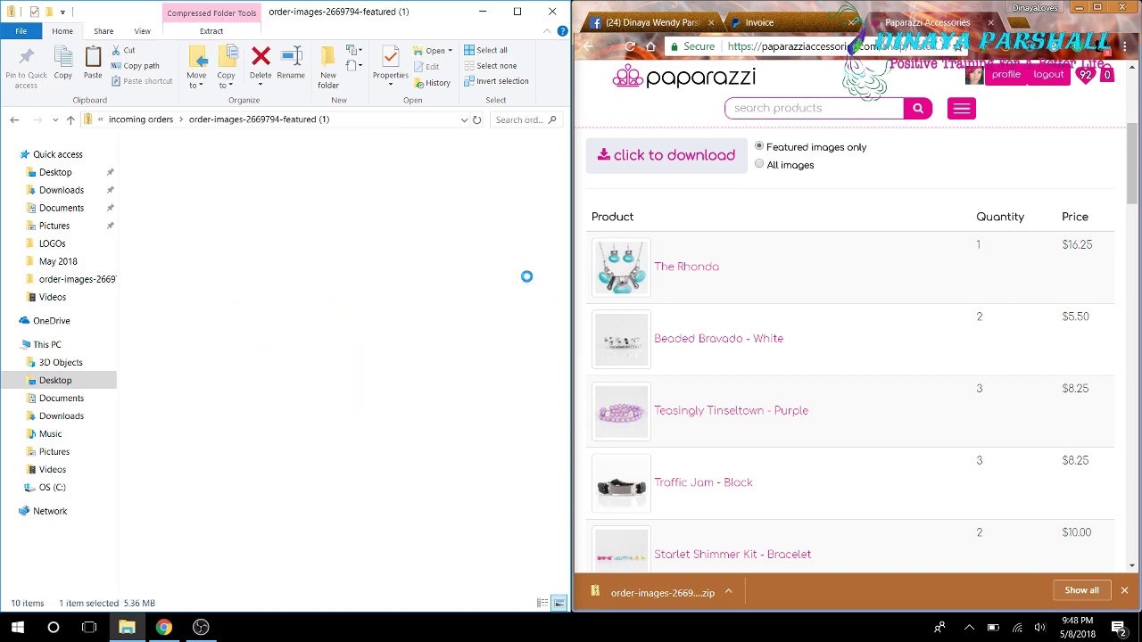
left_click(440, 68)
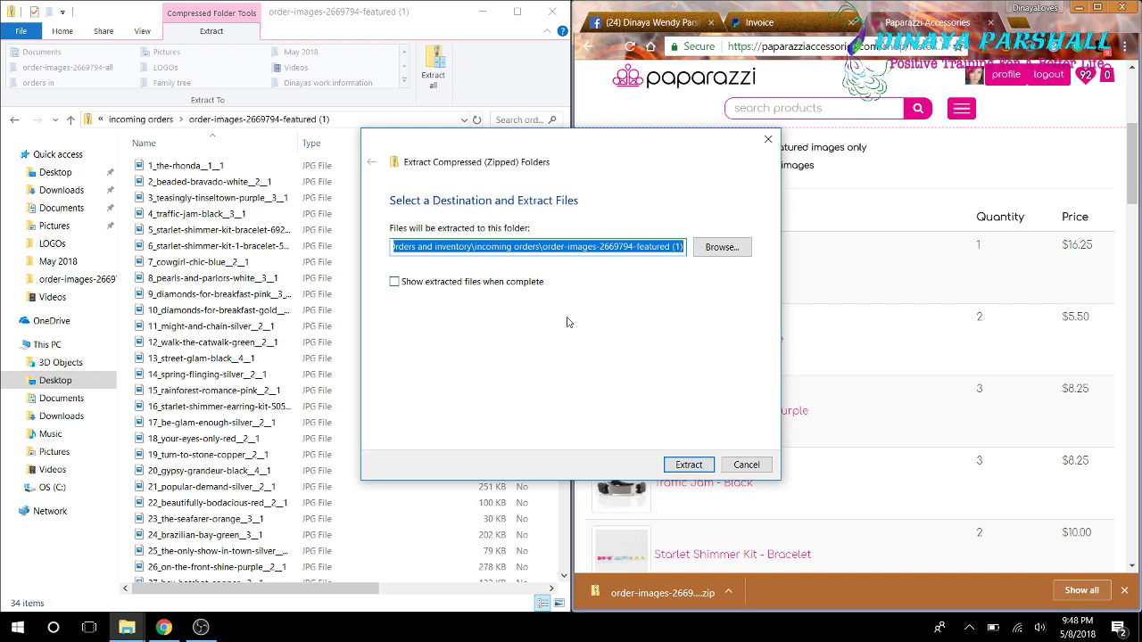
left_click(677, 465)
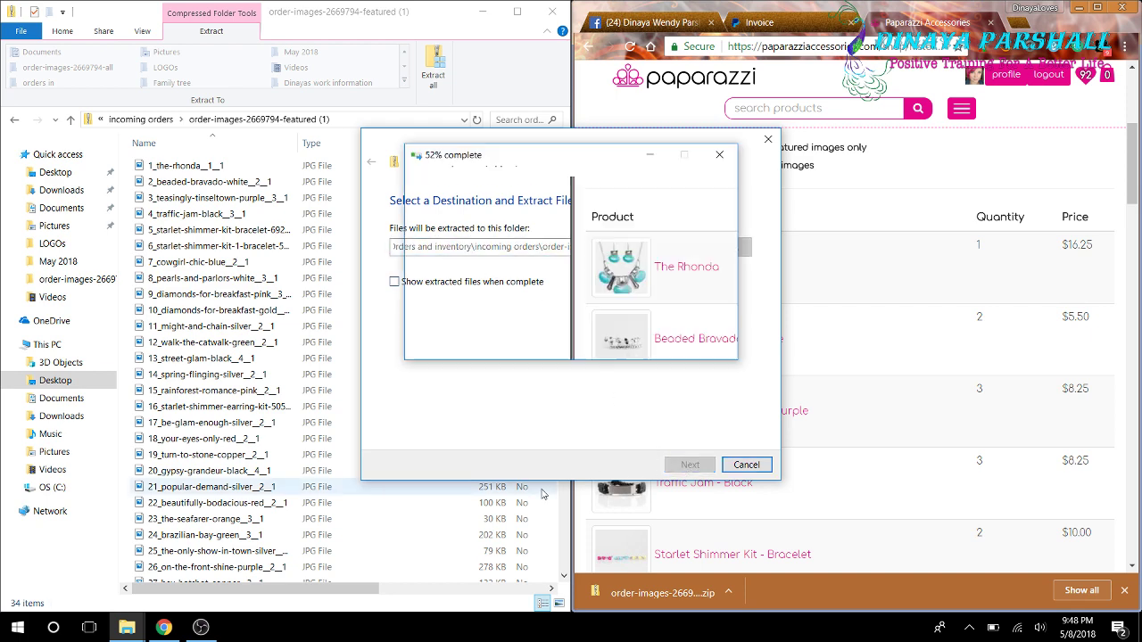
left_click(14, 123)
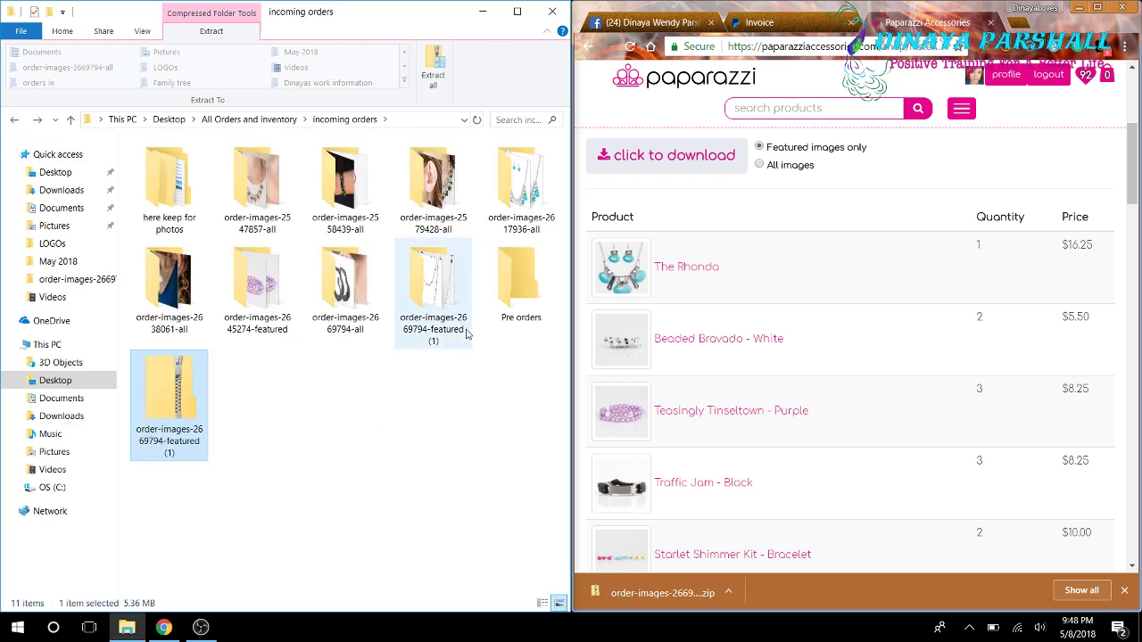
- Delete the featured order-images zip from the incoming orders folder, keeping the extracted folder
left_click(436, 290)
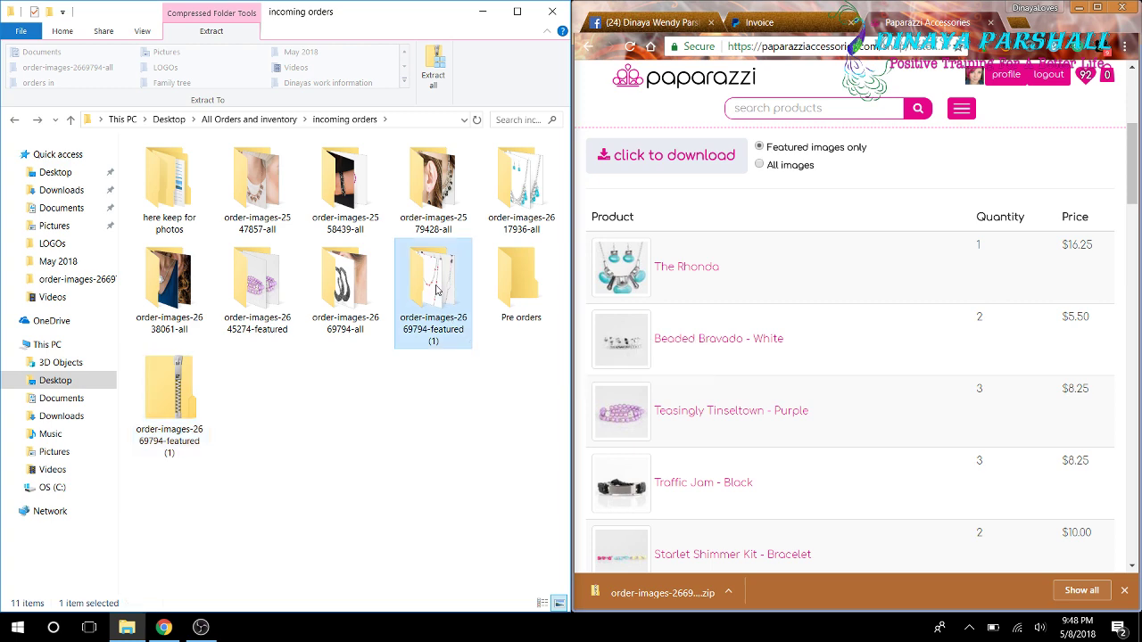
left_click(16, 124)
left_click(174, 418)
right_click(181, 423)
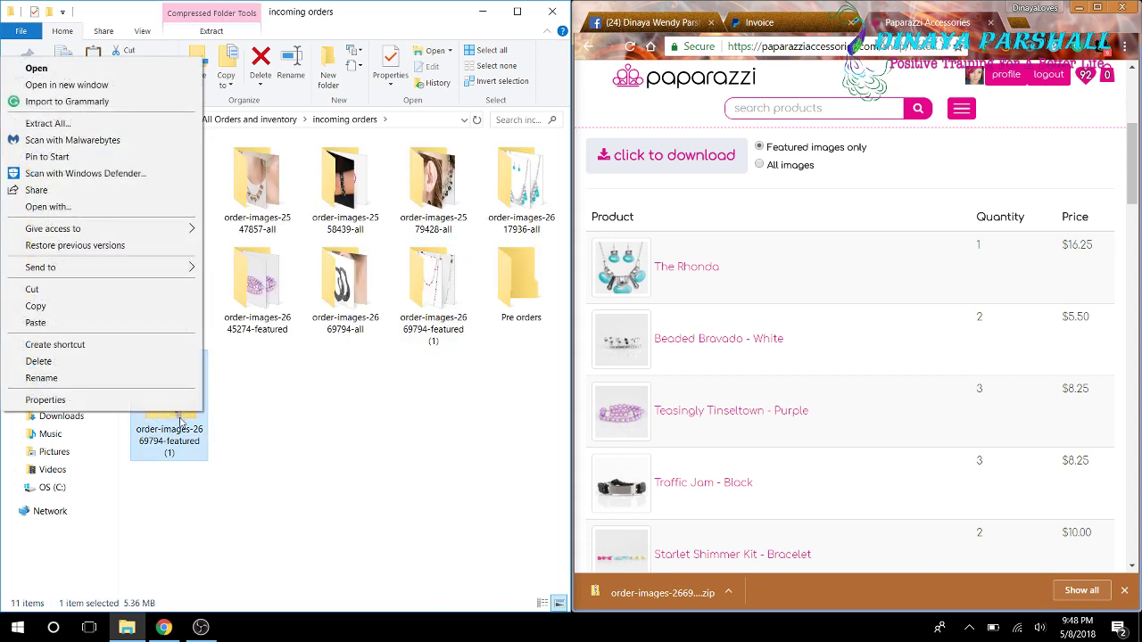
left_click(40, 364)
- Open the extracted featured order-images folder and make two duplicates of the image 3_teasingly-tinseltown-purple__3__1
left_click(419, 310)
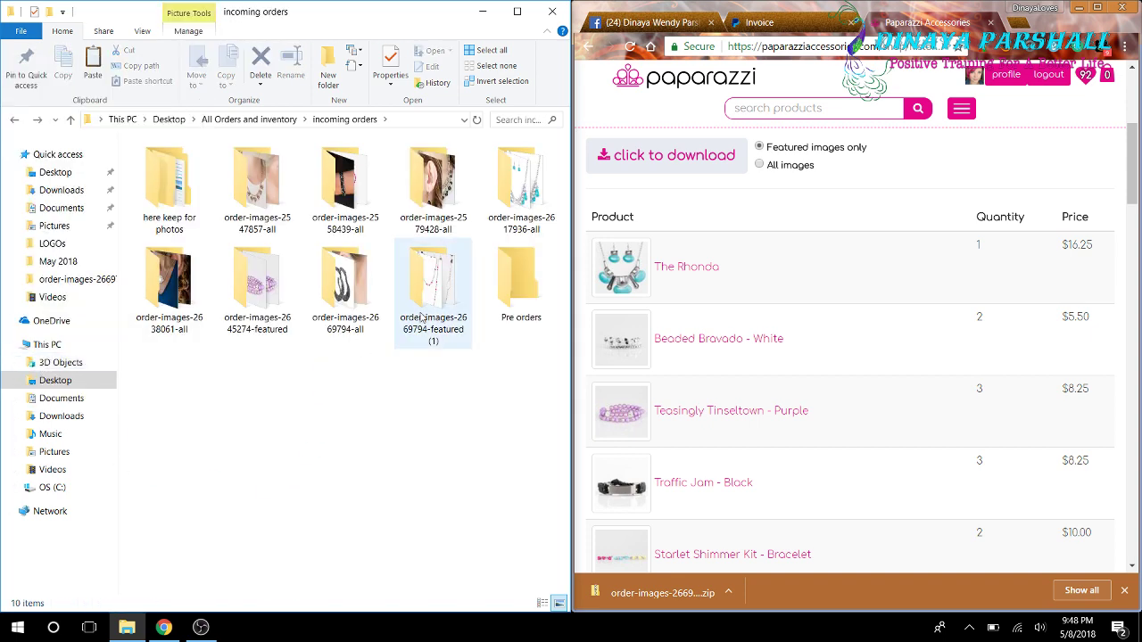
double_click(419, 310)
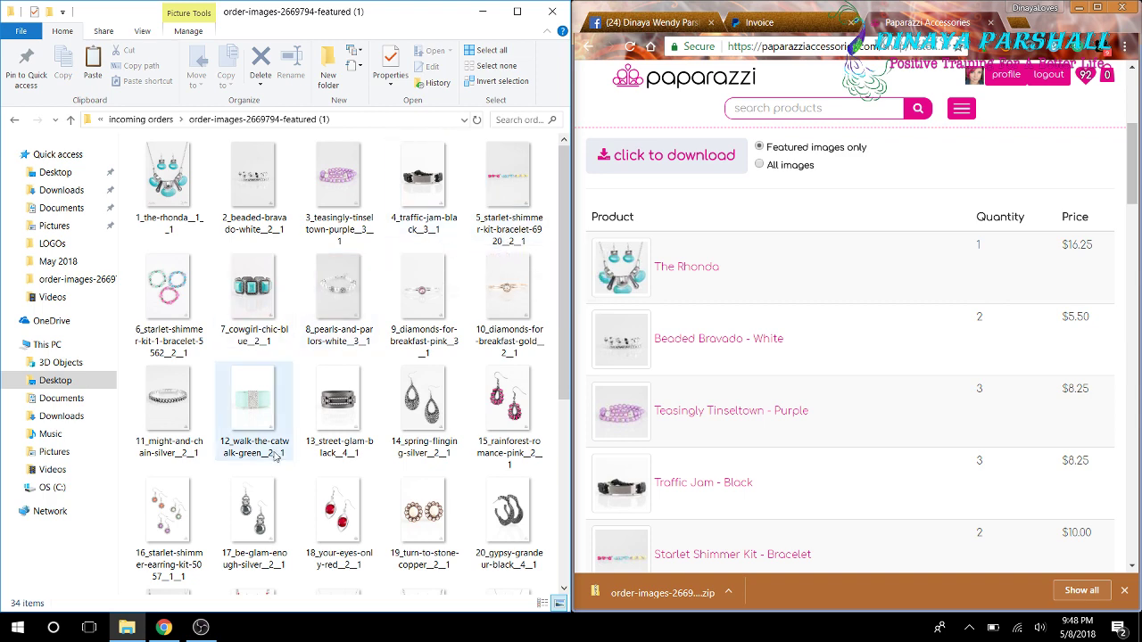
right_click(318, 204)
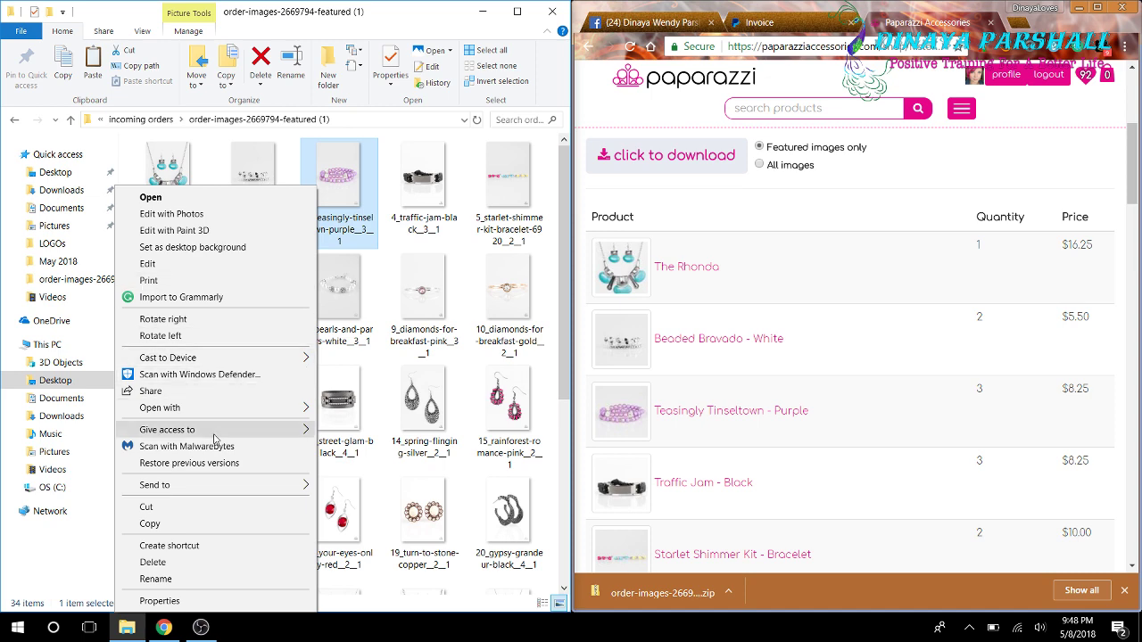
left_click(204, 523)
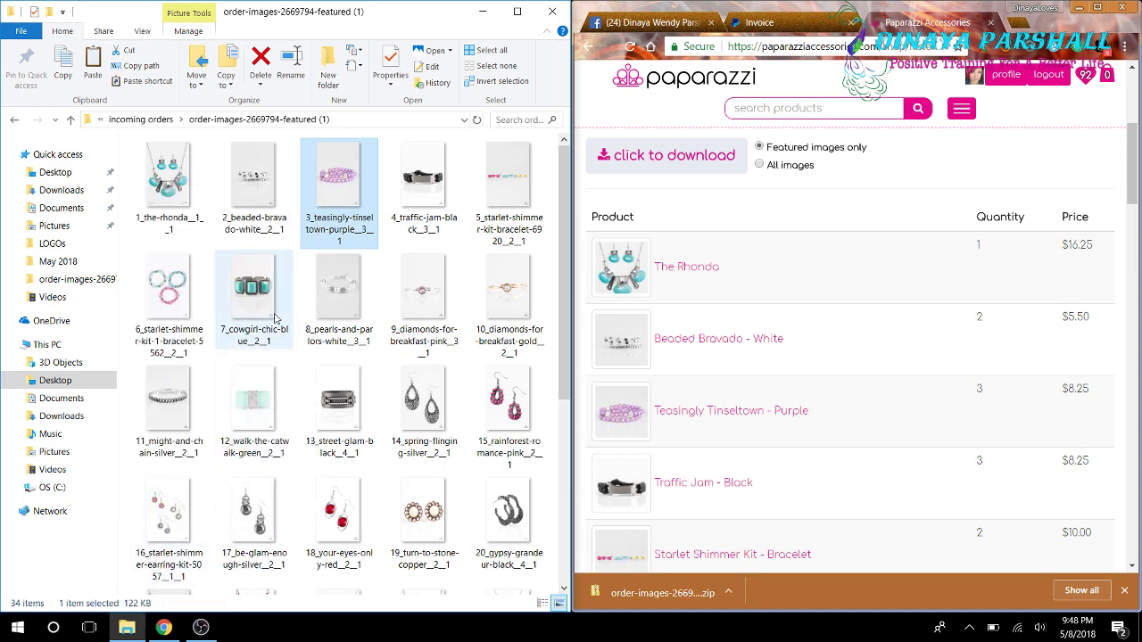
left_click(125, 267)
right_click(125, 268)
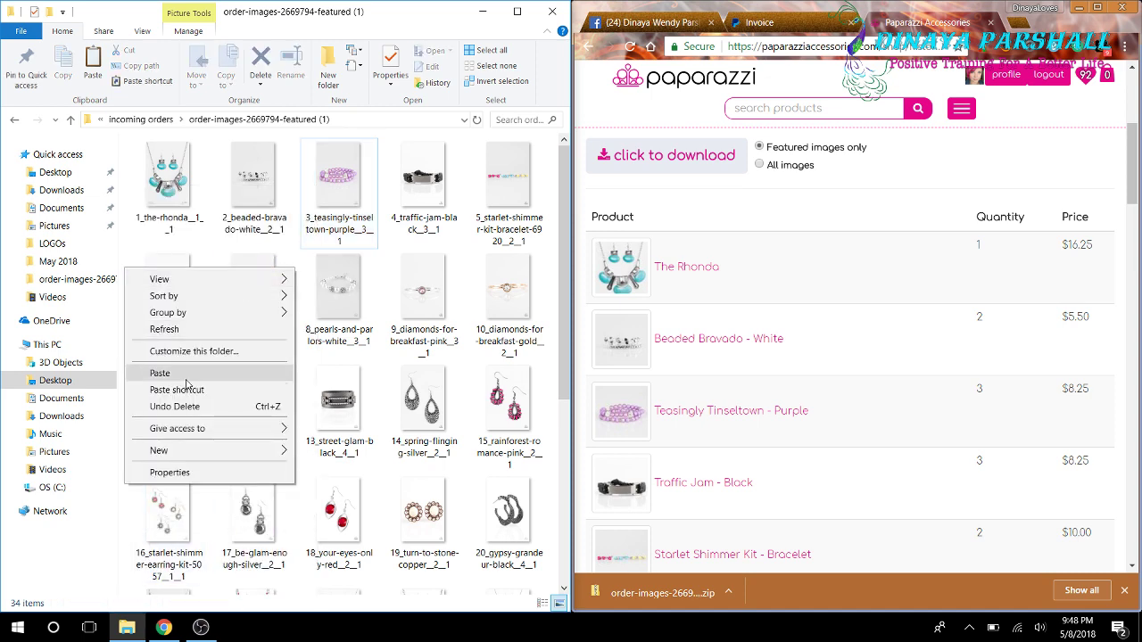
left_click(179, 374)
right_click(297, 272)
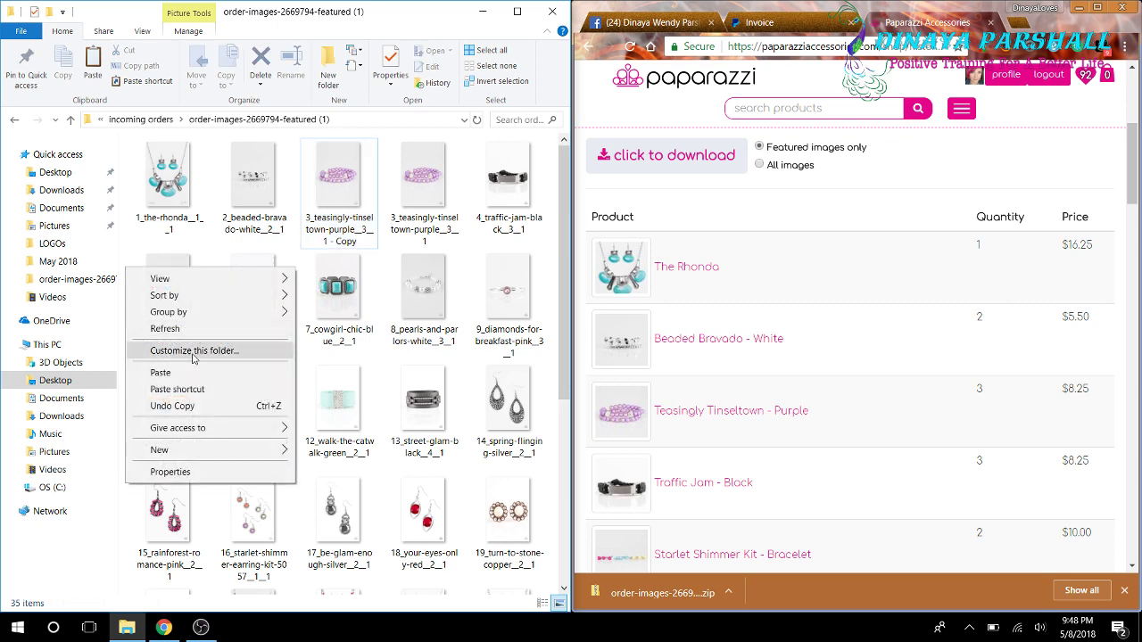
left_click(188, 374)
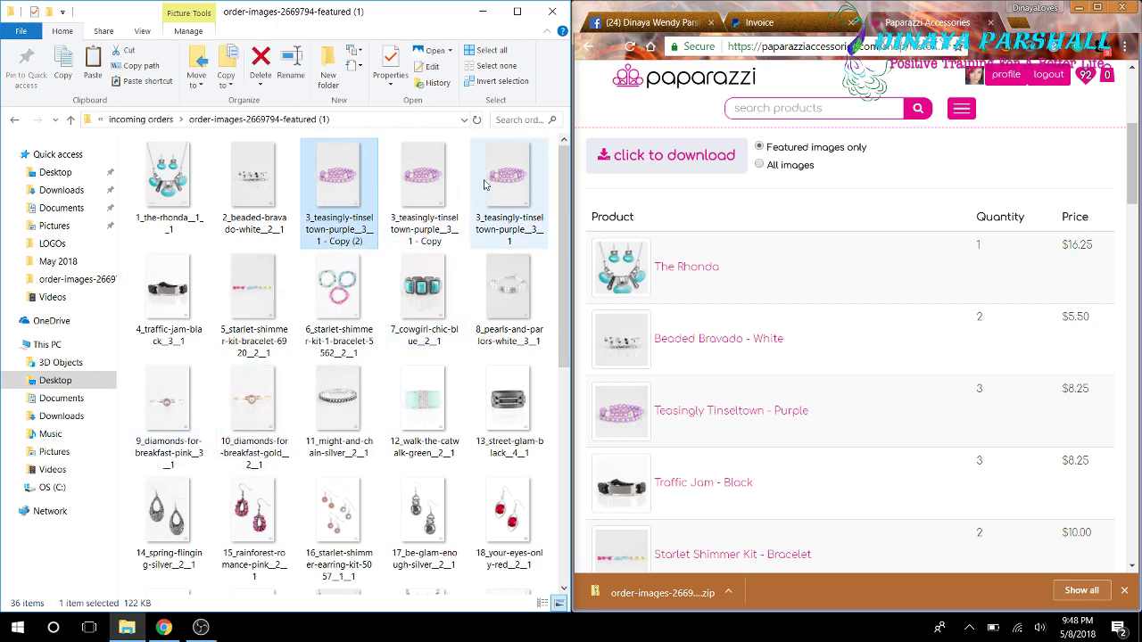
- Make one duplicate of the image 11_might-and-chain-silver__2__1 in the same folder
right_click(337, 423)
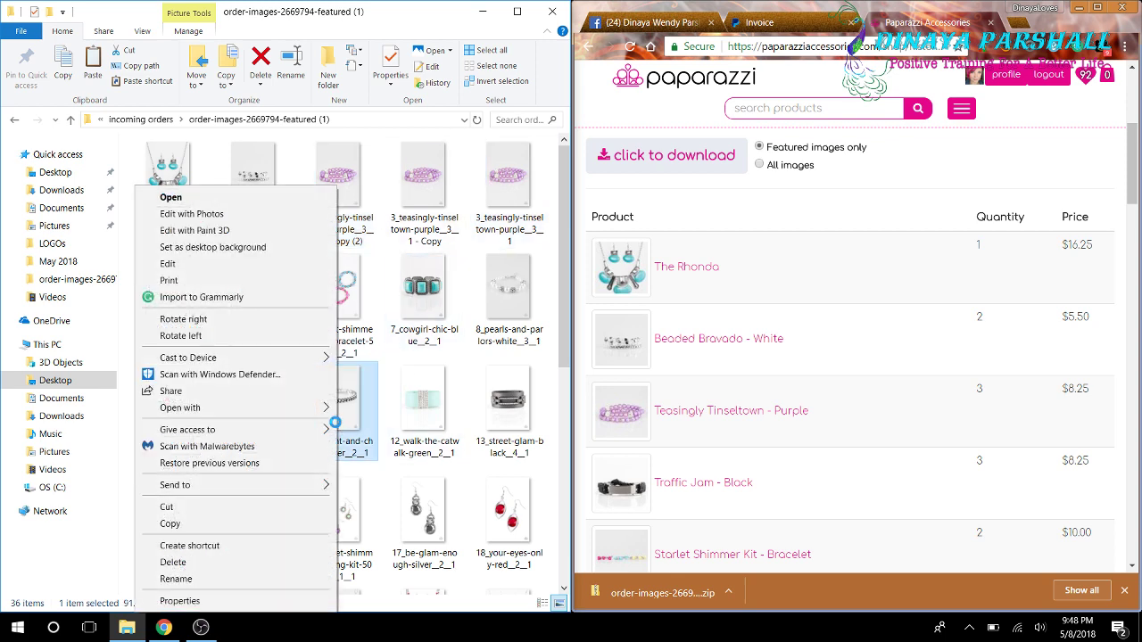
left_click(170, 524)
right_click(299, 367)
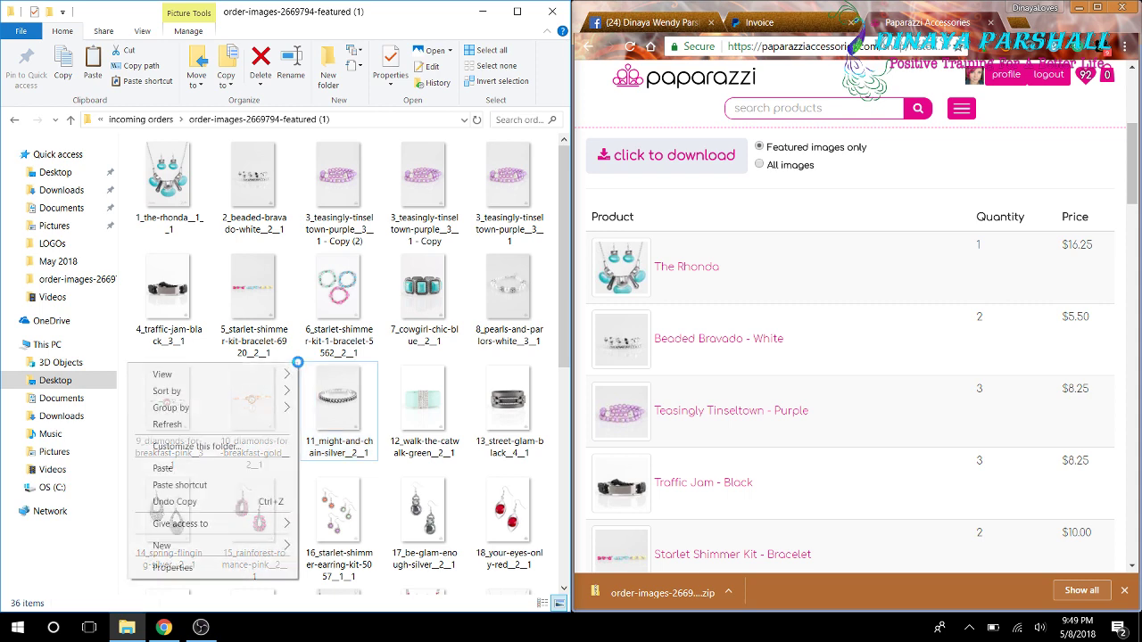
left_click(213, 466)
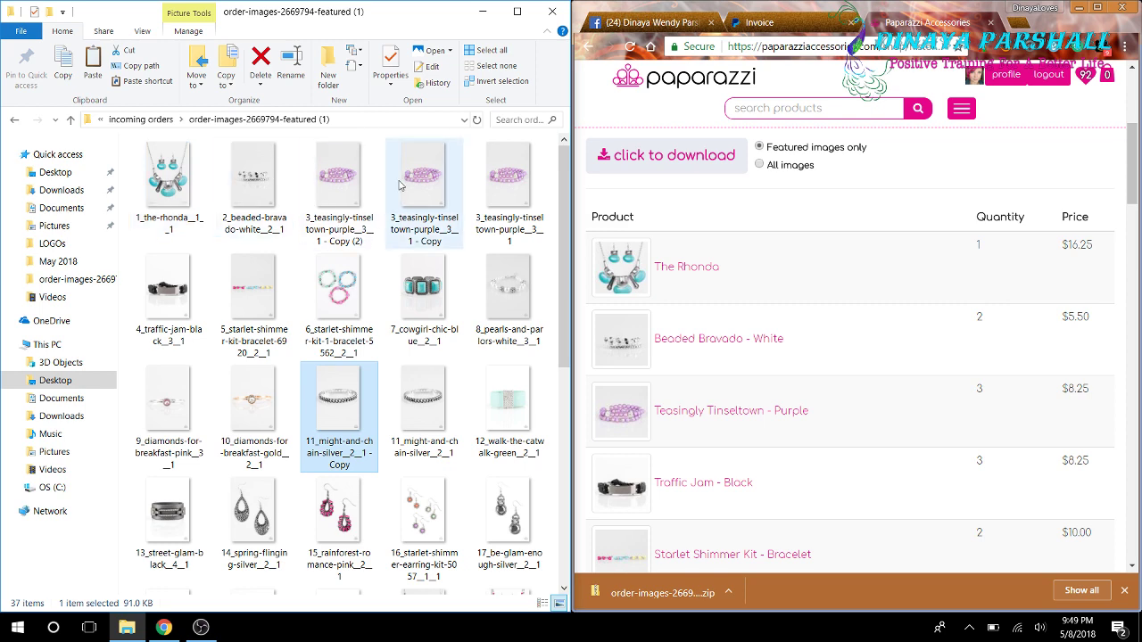
- Return to incoming orders, open the first order-images folder after "here keep for photos", and examine its duplicated product images
left_click(14, 119)
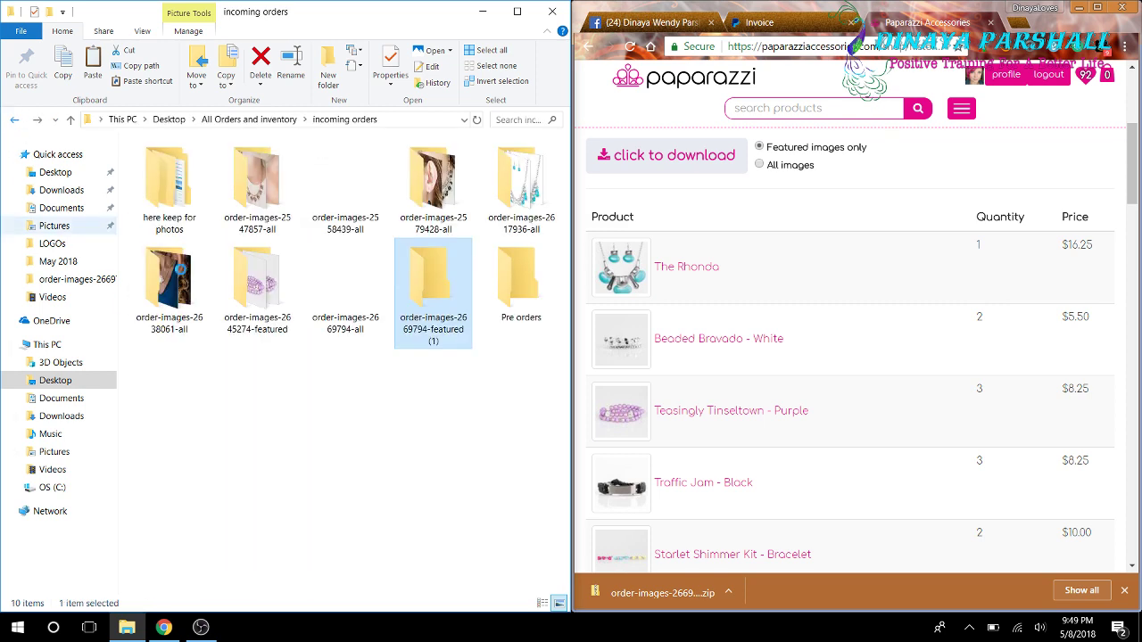
double_click(260, 192)
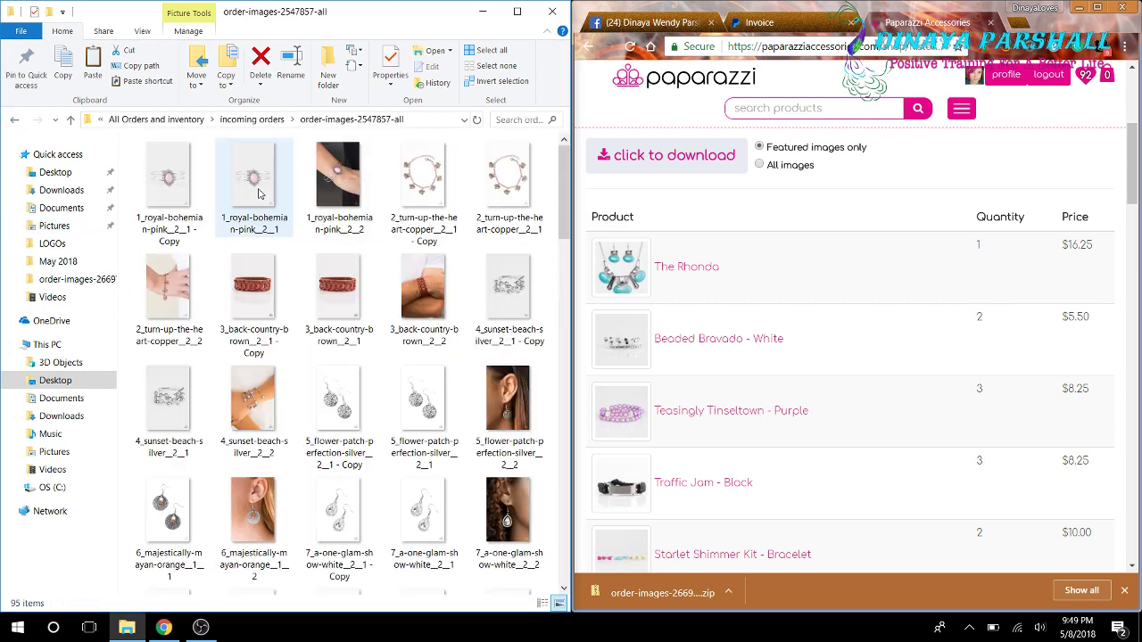
scroll(340, 339, "down", 8)
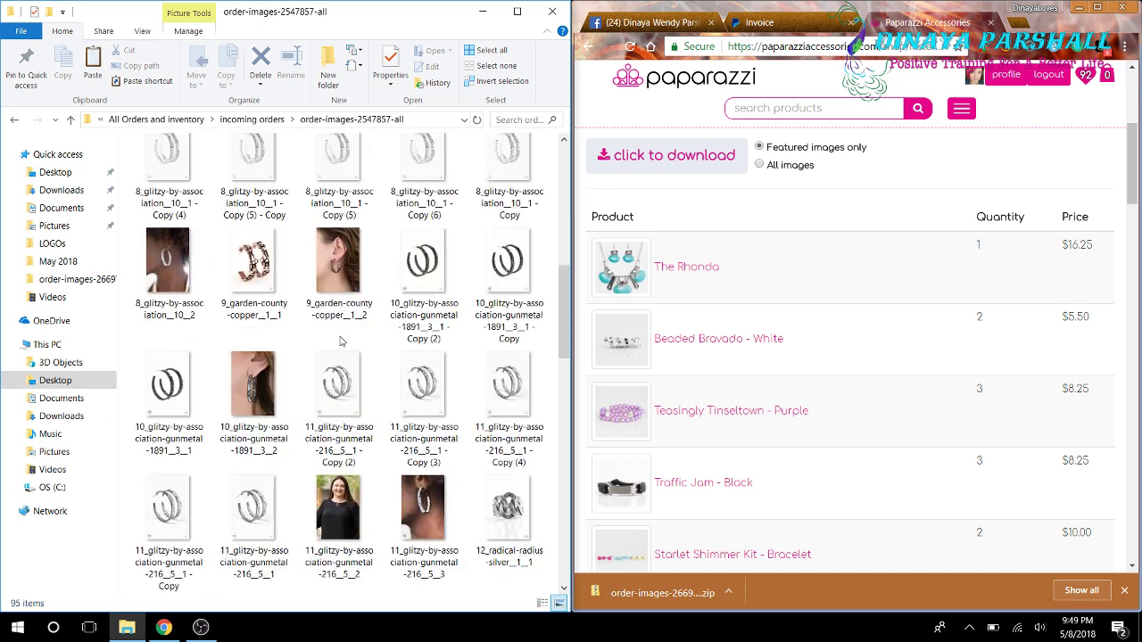
scroll(340, 341, "up", 2)
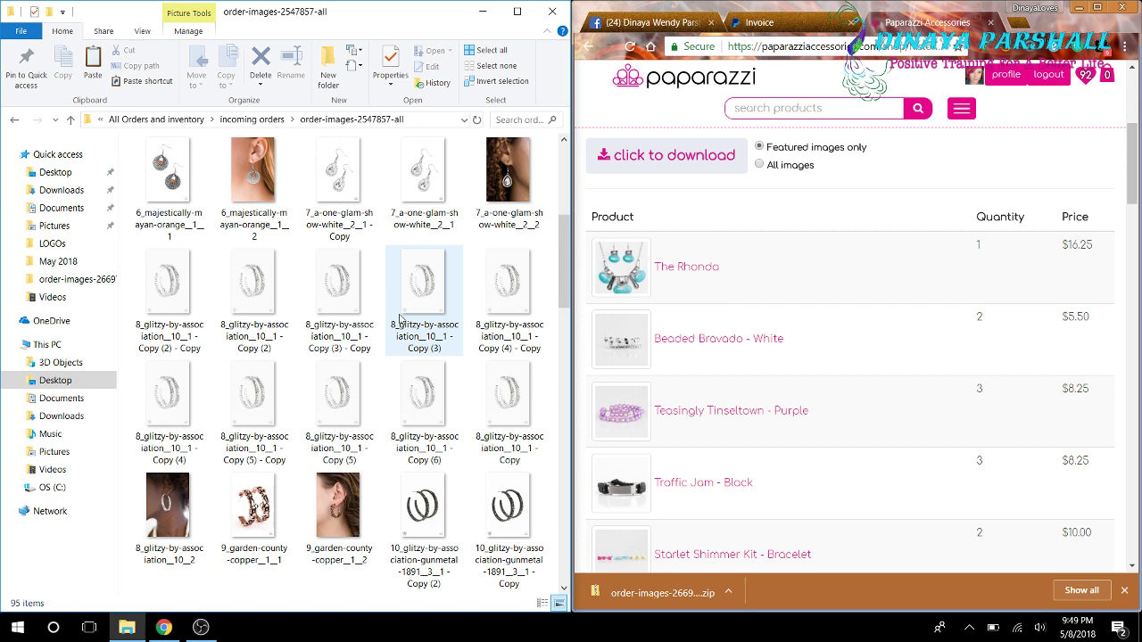
scroll(399, 321, "down", 2)
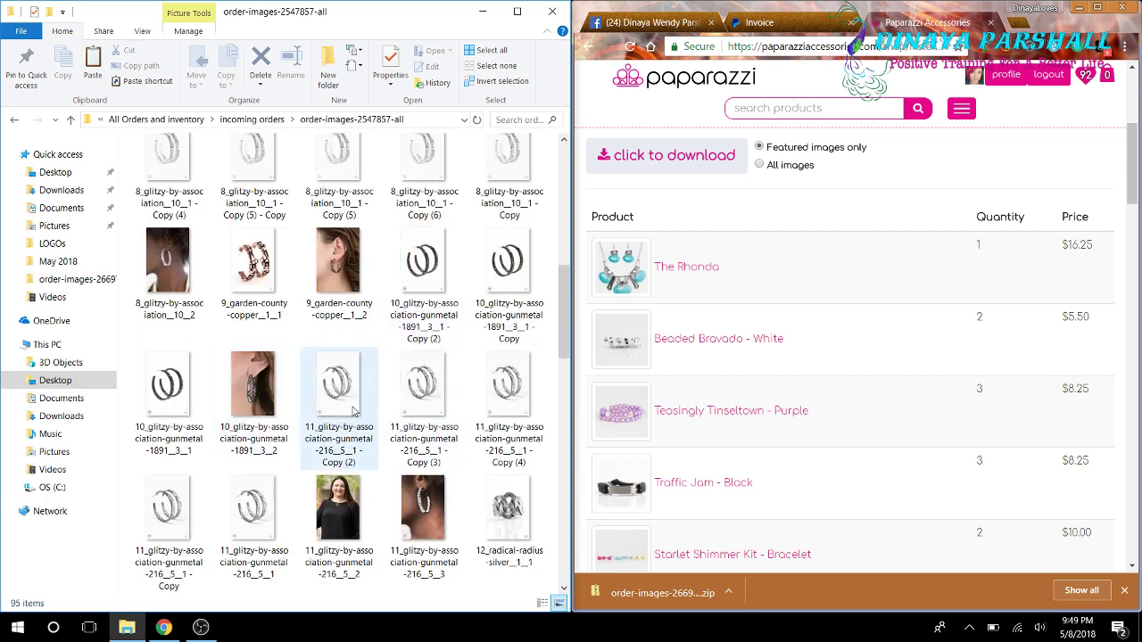
scroll(355, 410, "up", 6)
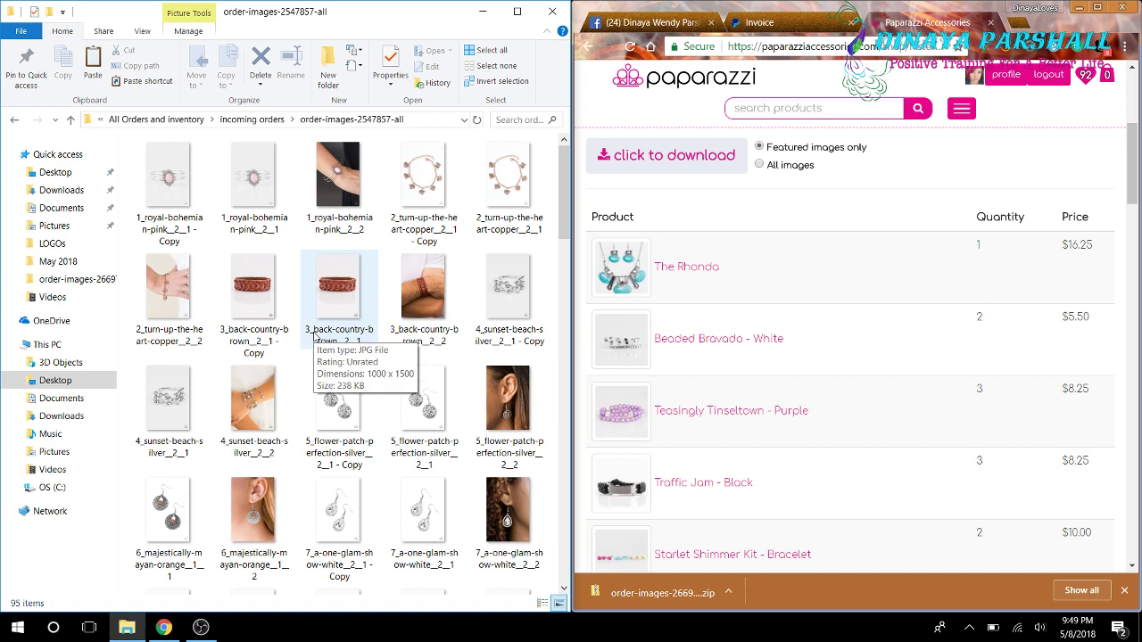
- Cut the plain product images and copies of items 1 through 7 from the order-images folder, leaving out the photos showing jewelry being worn
left_click(174, 198)
left_click(253, 175, "ctrl")
left_click(415, 172, "ctrl")
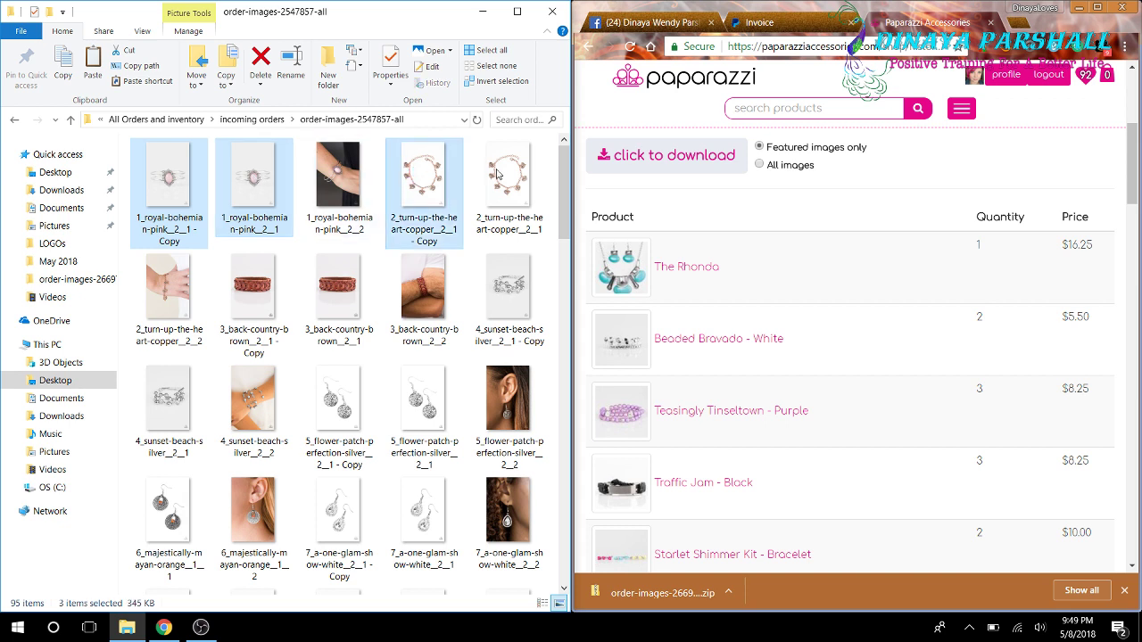
left_click(502, 174, "ctrl")
left_click(339, 294, "ctrl")
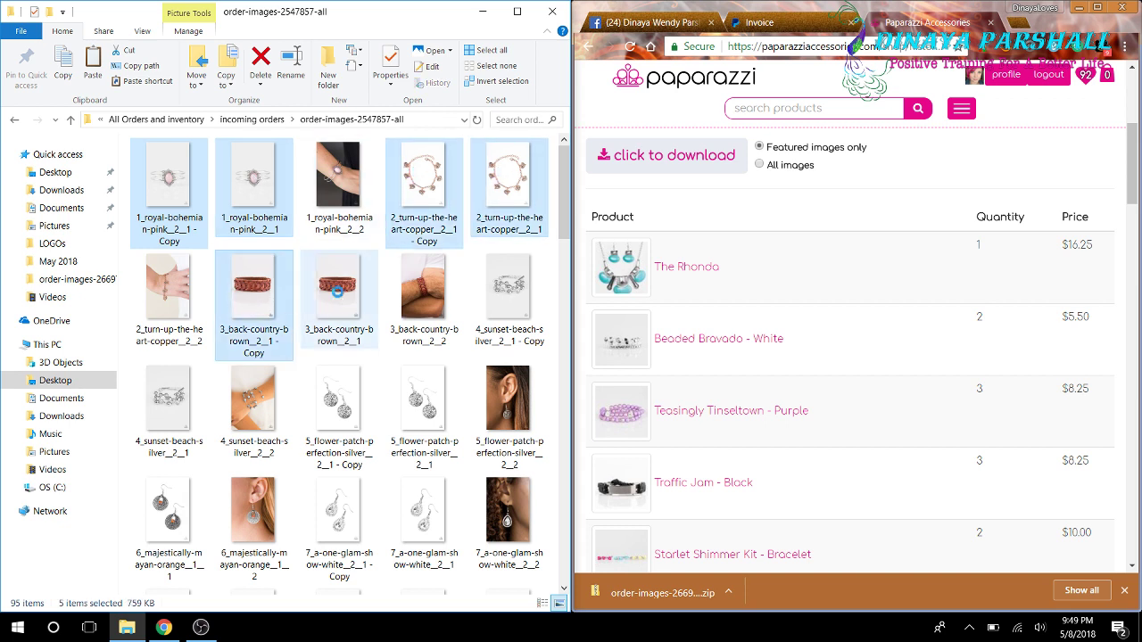
left_click(494, 303, "ctrl")
left_click(424, 294, "ctrl")
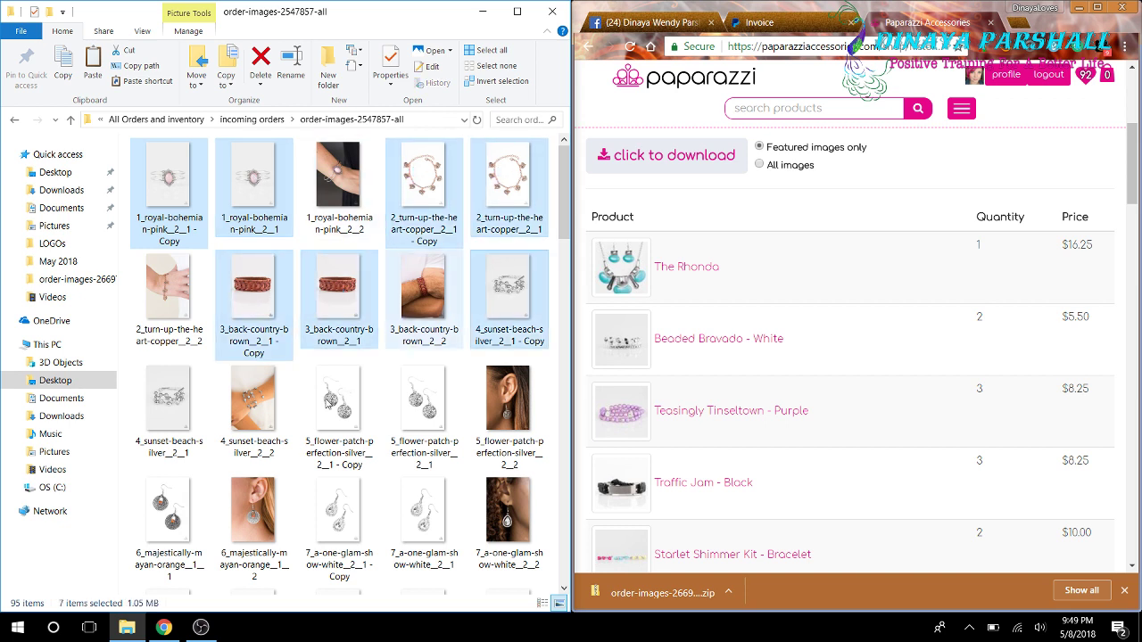
left_click(171, 409, "ctrl")
left_click(424, 402, "ctrl")
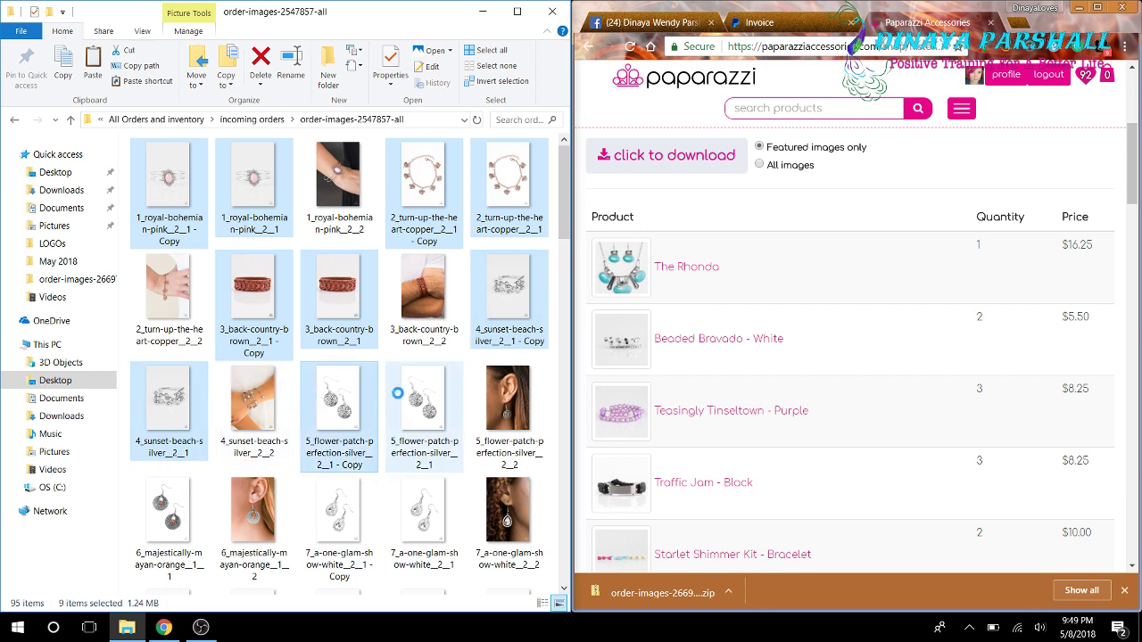
left_click(353, 513, "ctrl")
left_click(407, 510, "ctrl")
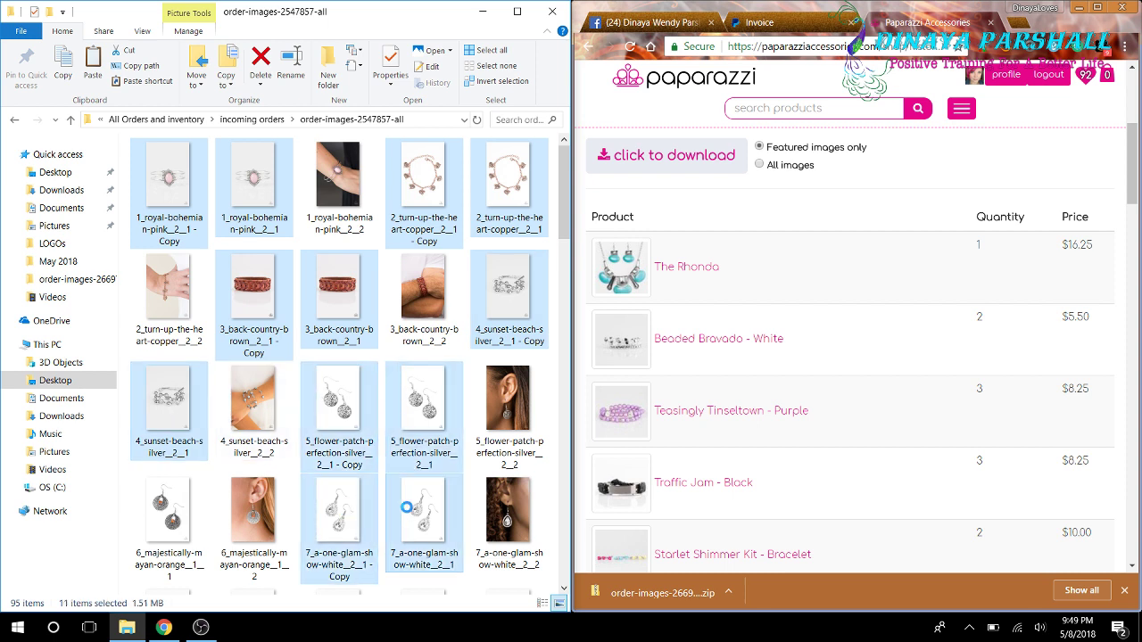
left_click(169, 529, "ctrl")
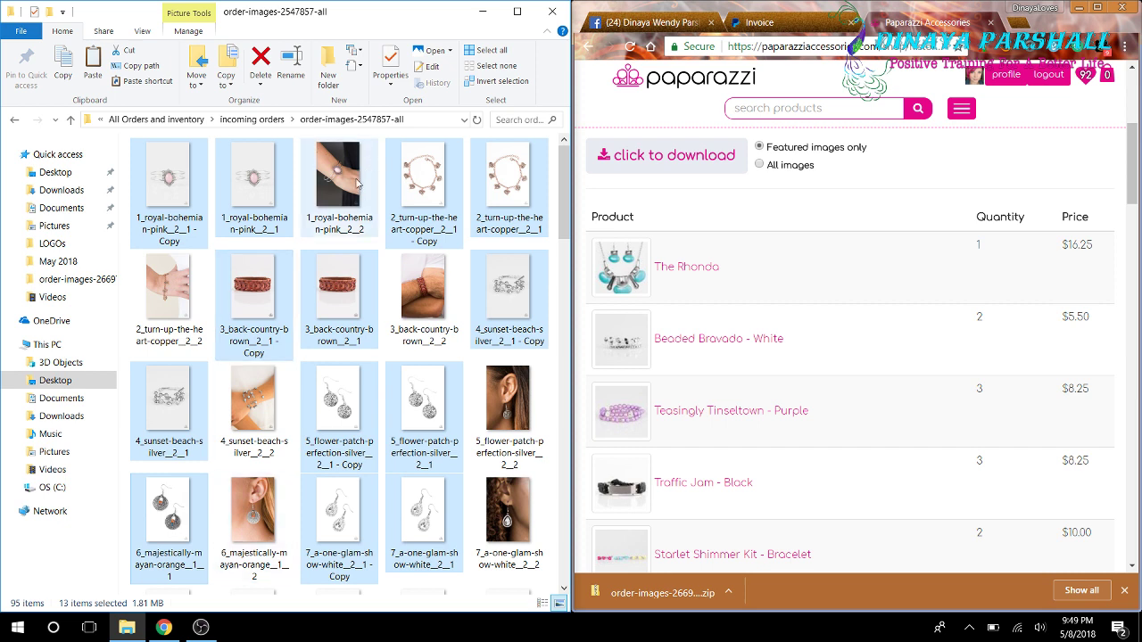
right_click(223, 195)
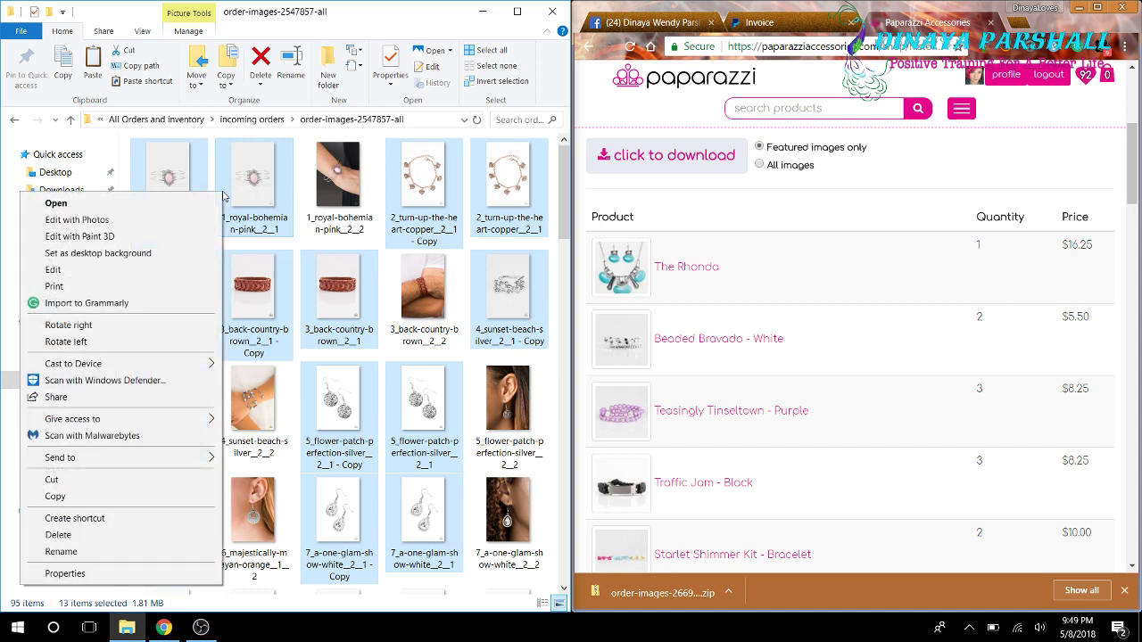
left_click(82, 482)
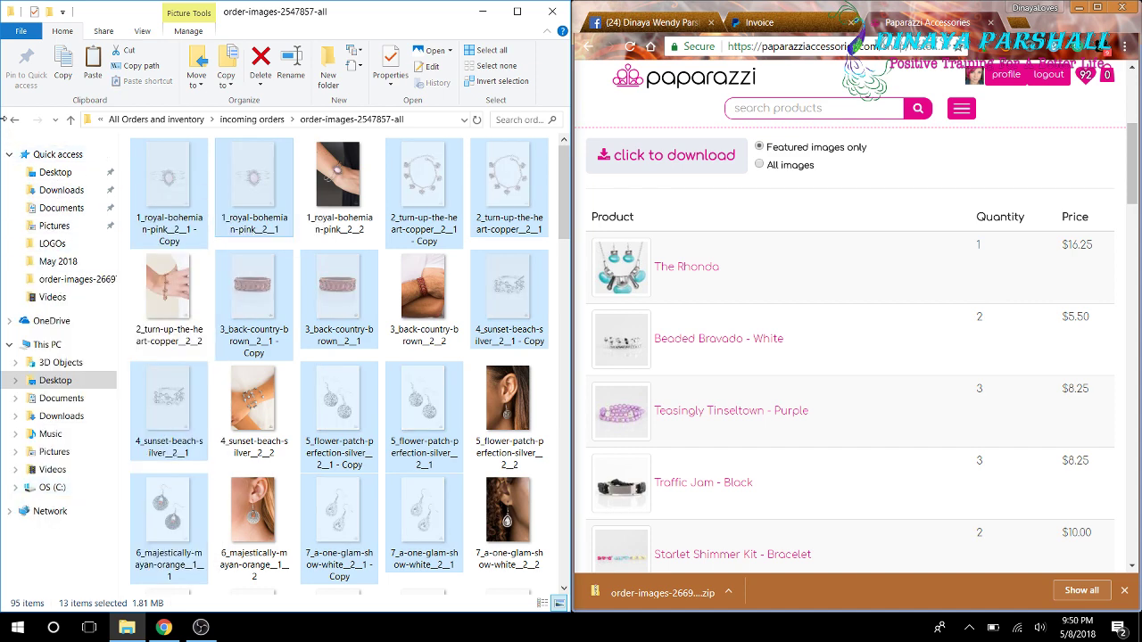
- Paste the cut images into the orders in folder under All Orders and inventory, and remove the pasted images again
left_click(14, 122)
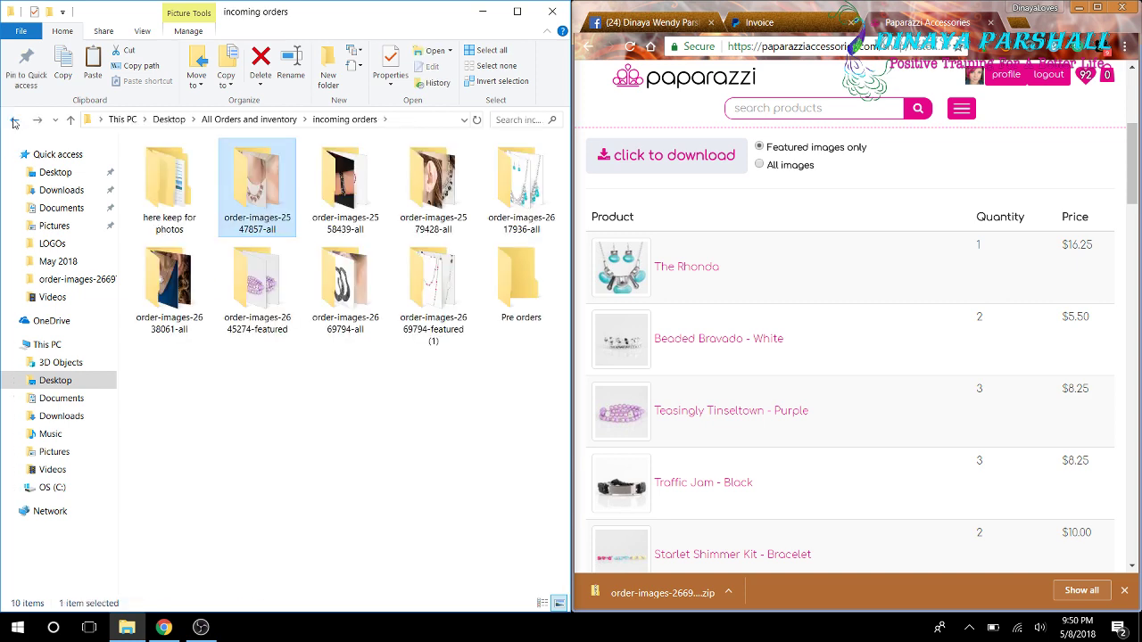
left_click(13, 122)
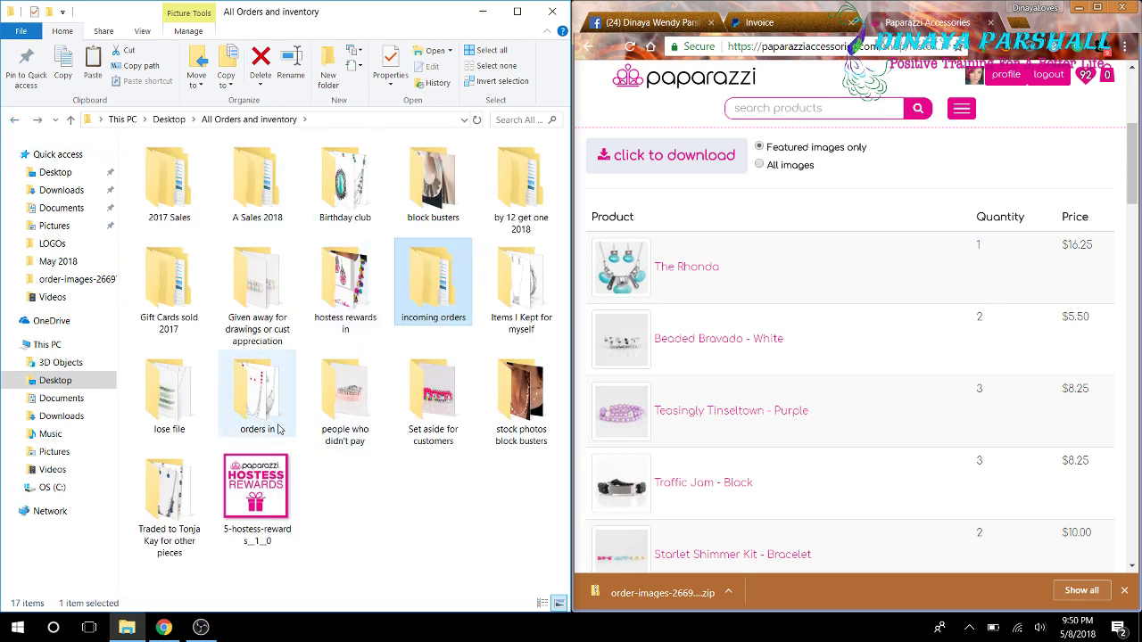
left_click(270, 423)
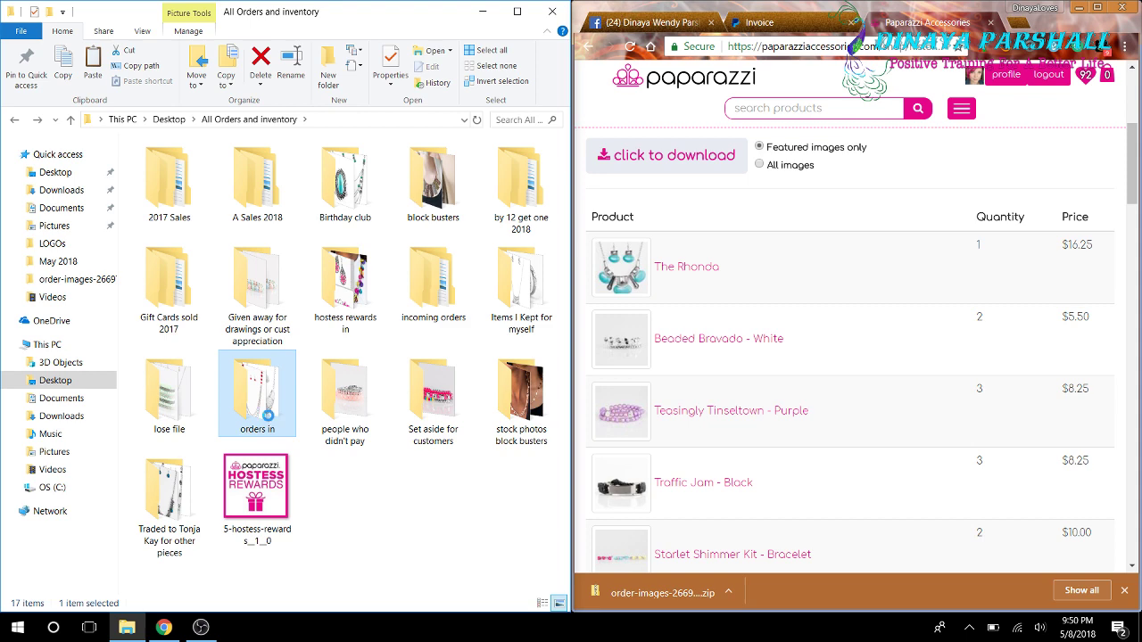
double_click(268, 415)
scroll(353, 315, "down", 2)
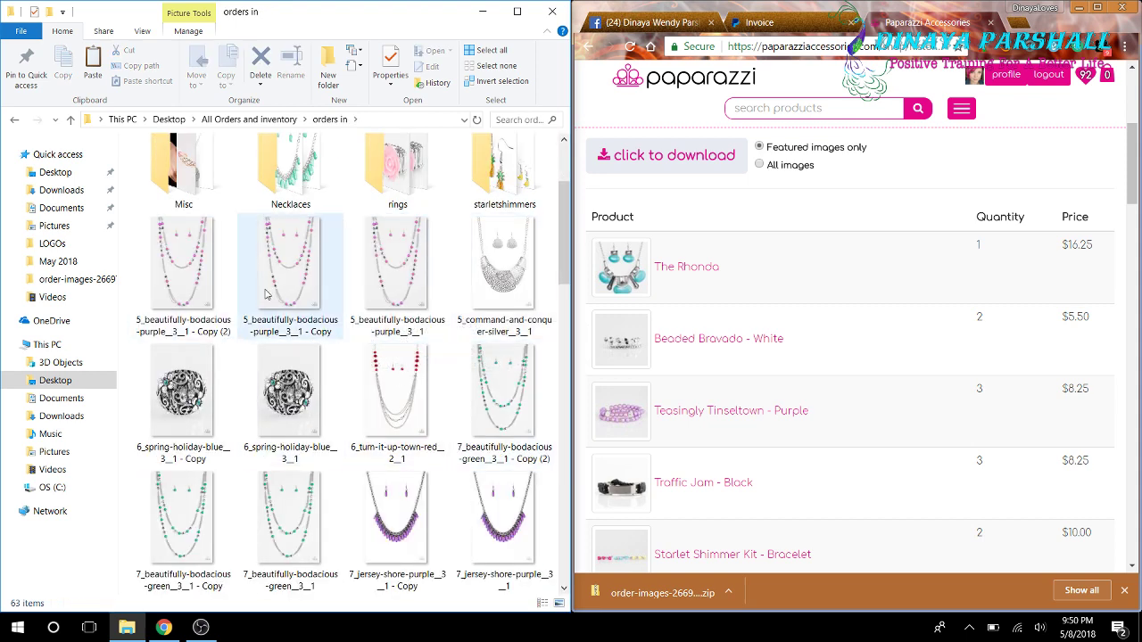
scroll(424, 368, "down", 10)
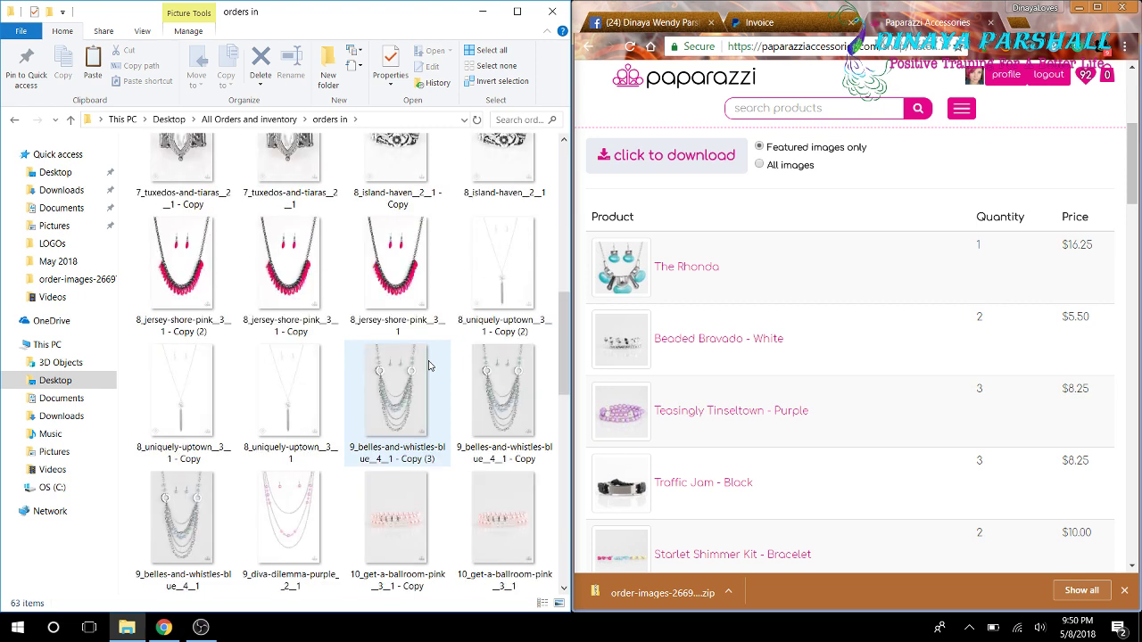
scroll(428, 366, "down", 10)
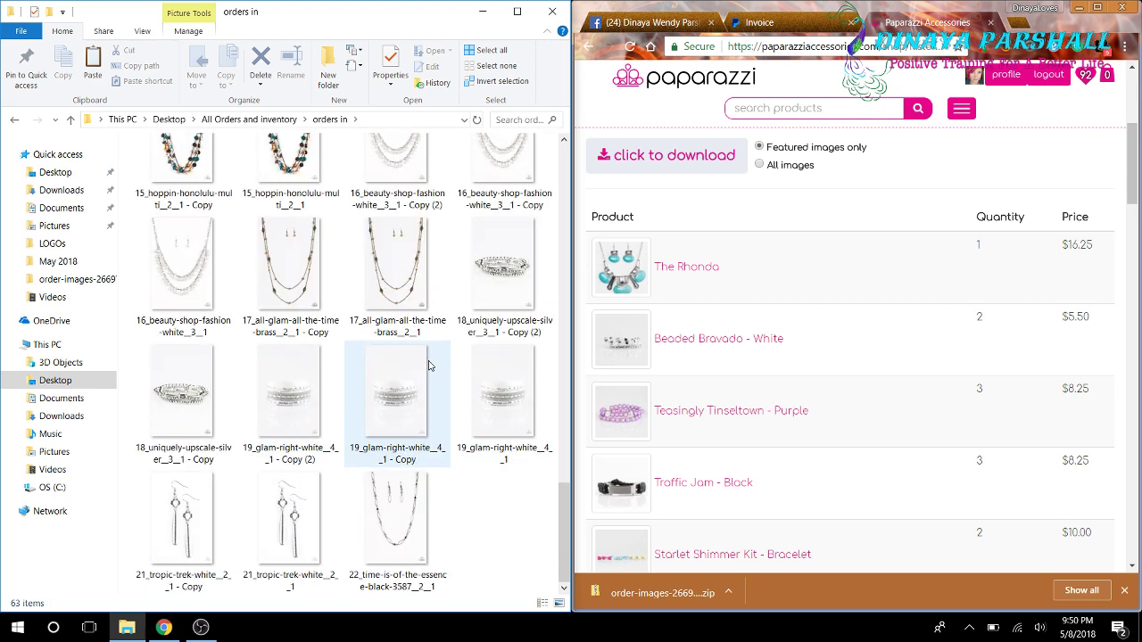
right_click(481, 523)
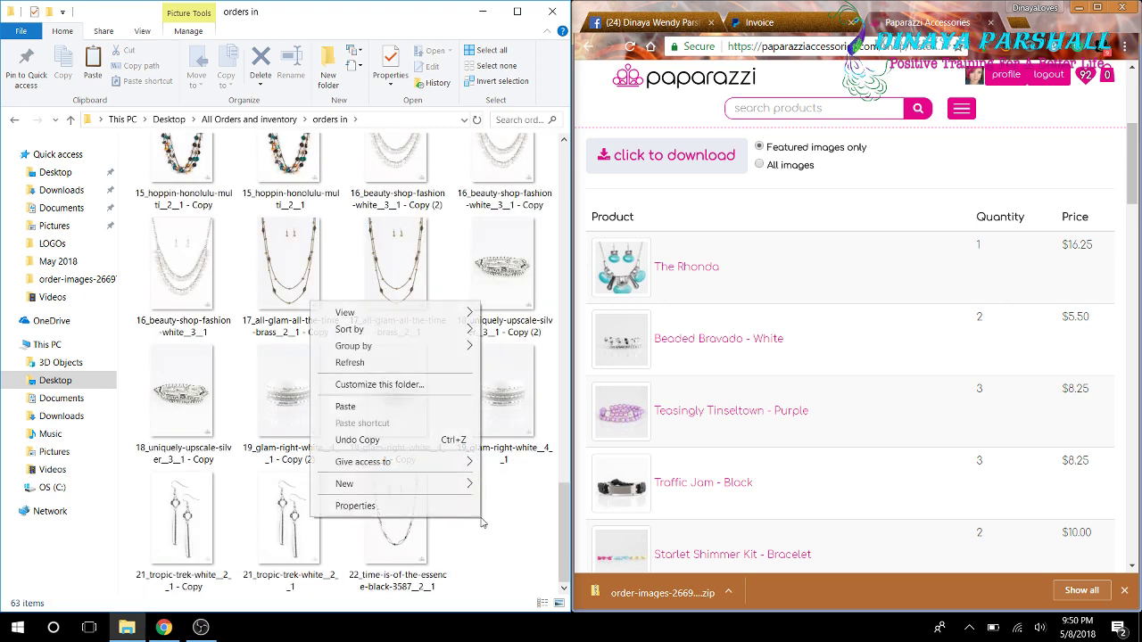
left_click(354, 408)
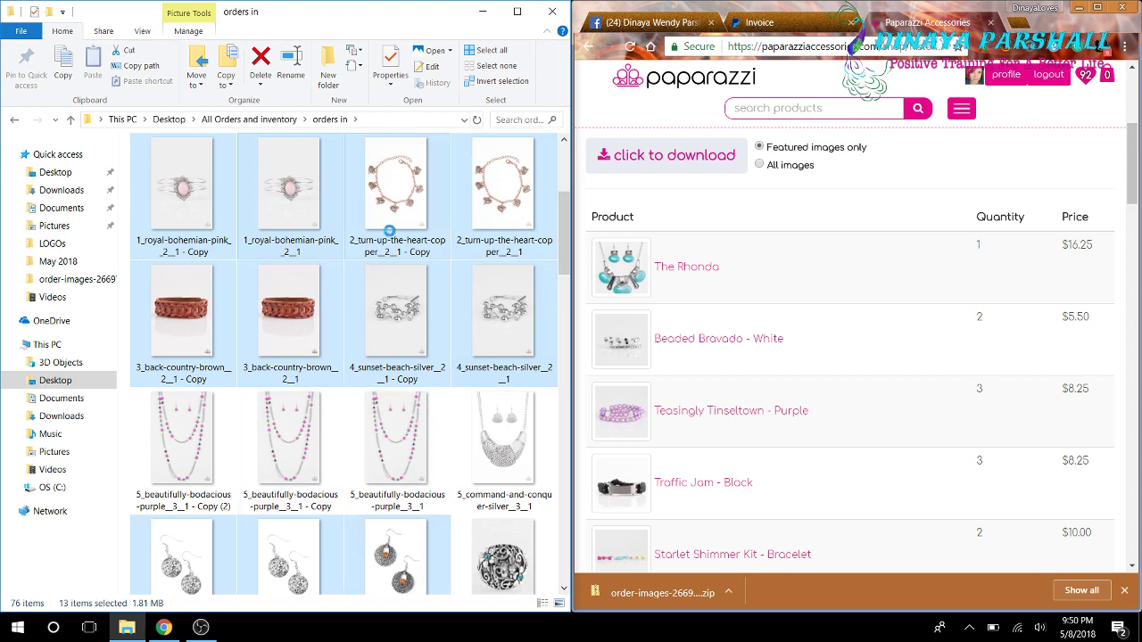
key("Delete")
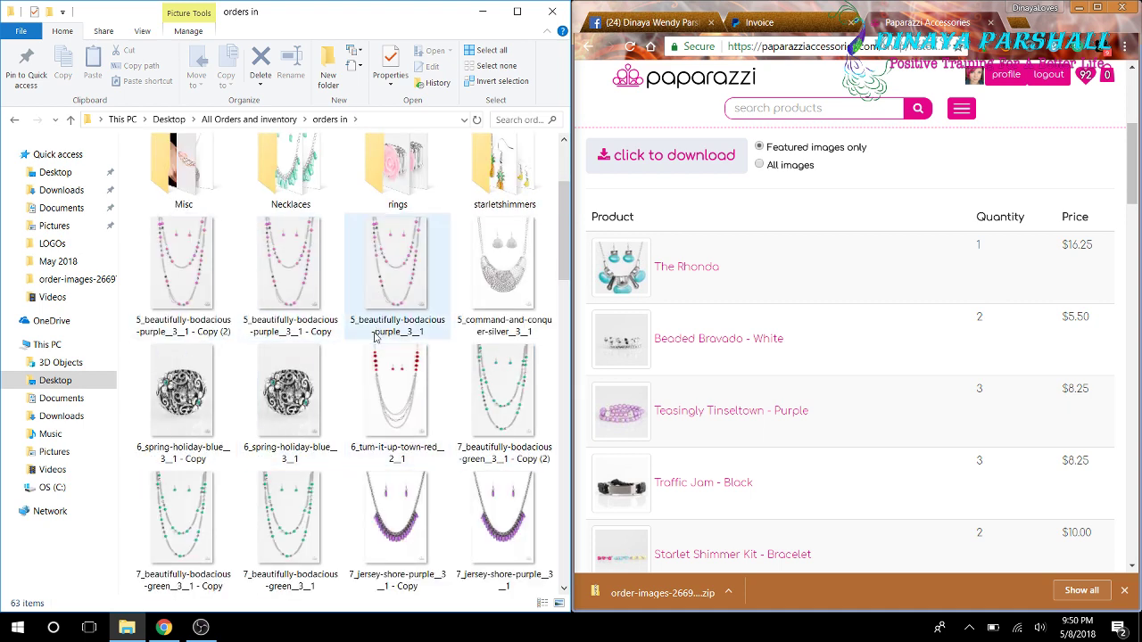
- Move the three beautifully-bodacious-purple images, command-and-conquer-silver, turn-it-up-town-red, and the beautifully-bodacious-green Copy (2) image into the Necklaces folder
scroll(375, 336, "up", 2)
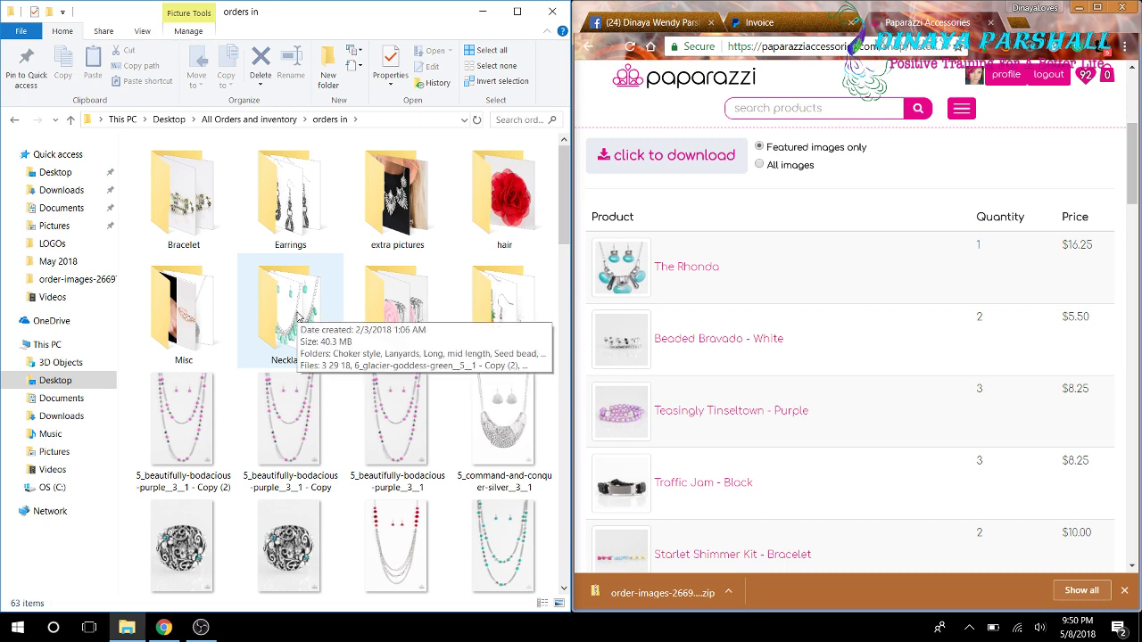
scroll(348, 517, "down", 10)
scroll(348, 518, "up", 10)
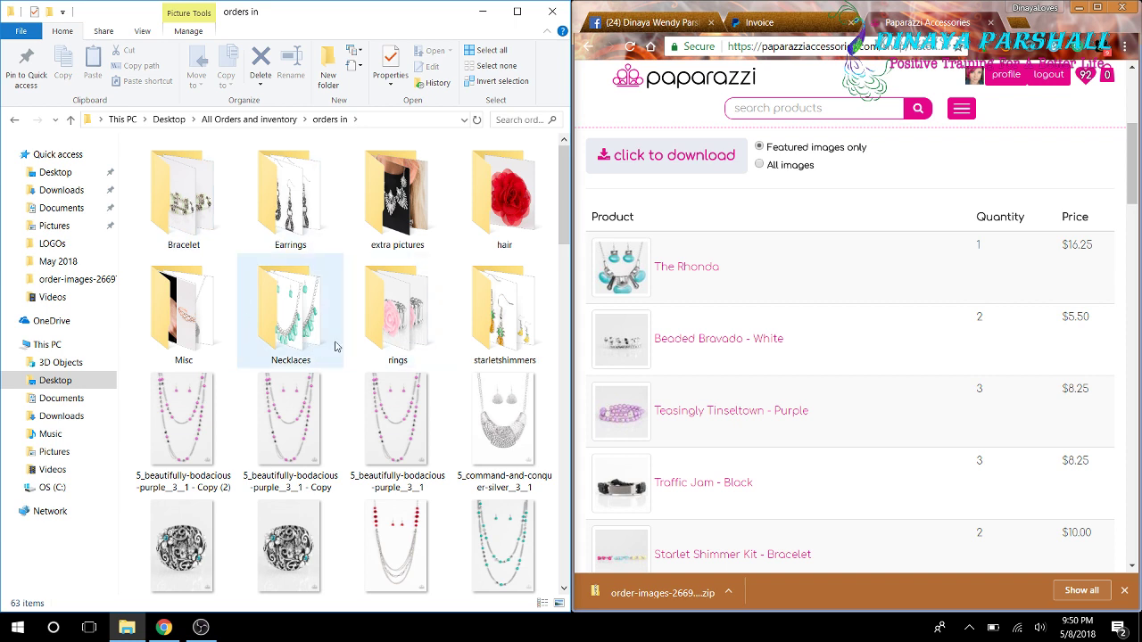
left_click(193, 441)
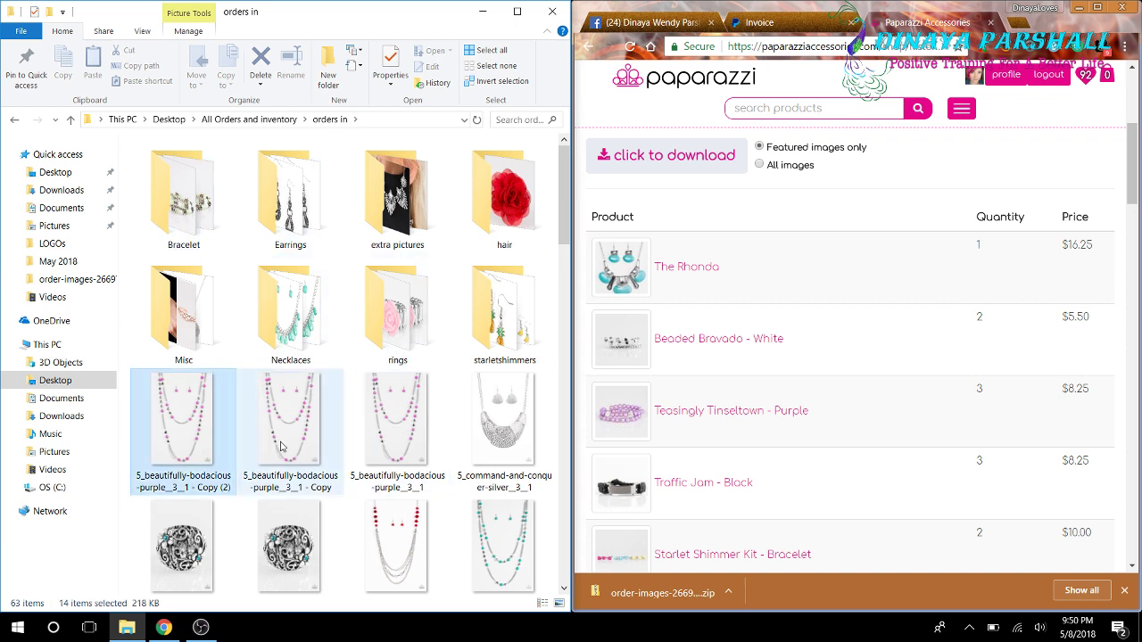
left_click(281, 446, "ctrl")
left_click(369, 433, "ctrl")
left_click(486, 437, "ctrl")
left_click(504, 532, "ctrl")
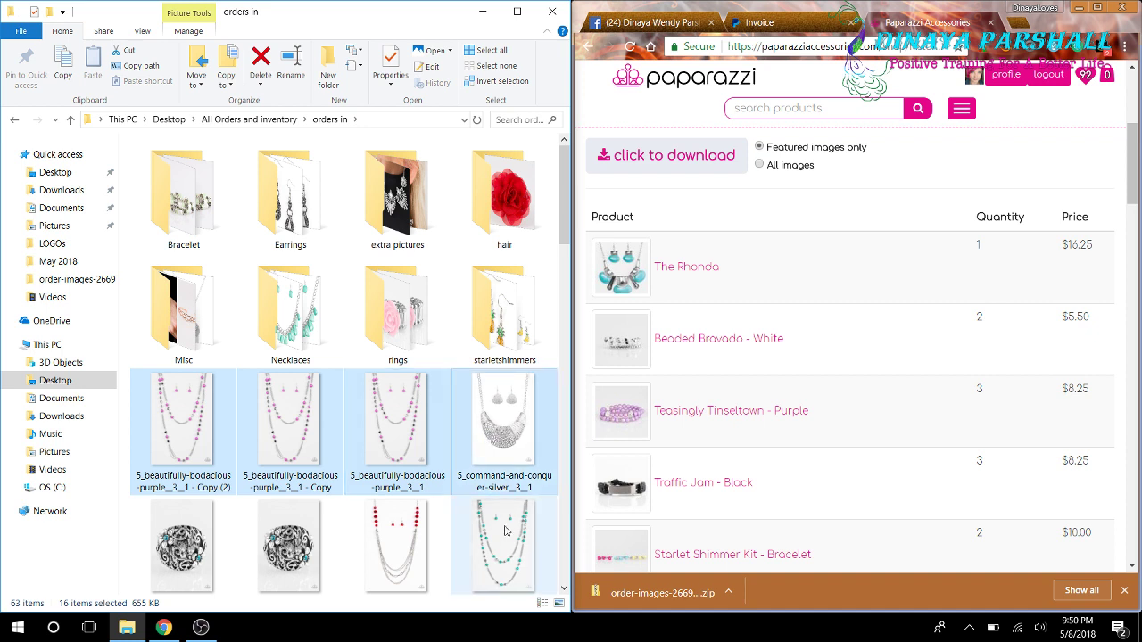
left_click(504, 532, "ctrl")
left_click(410, 540, "ctrl")
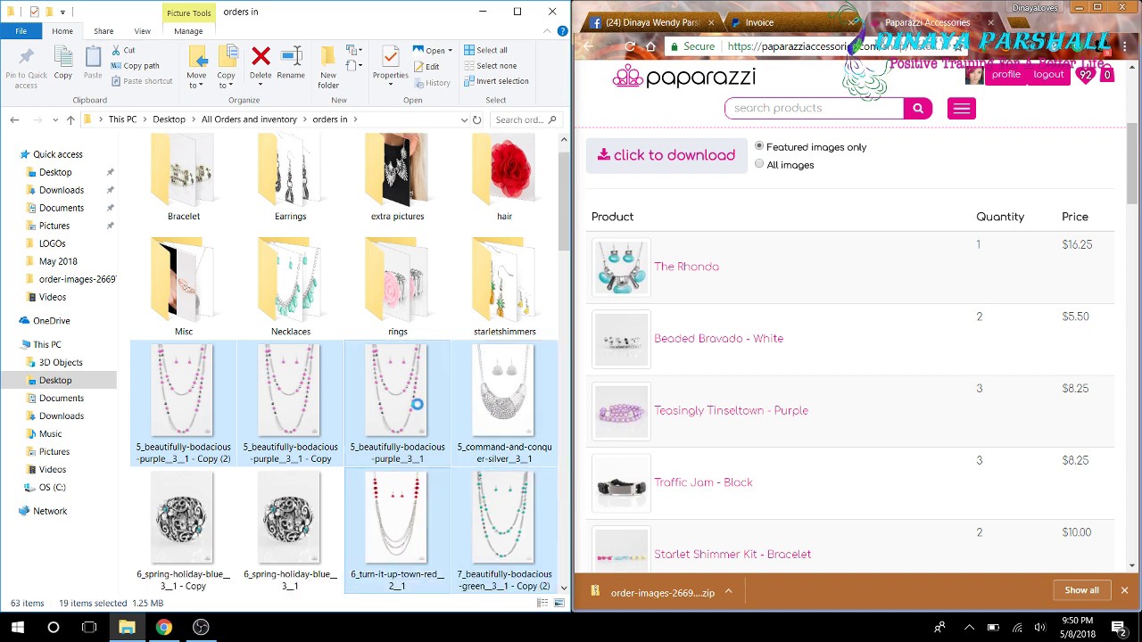
left_click_drag(395, 399, 289, 305)
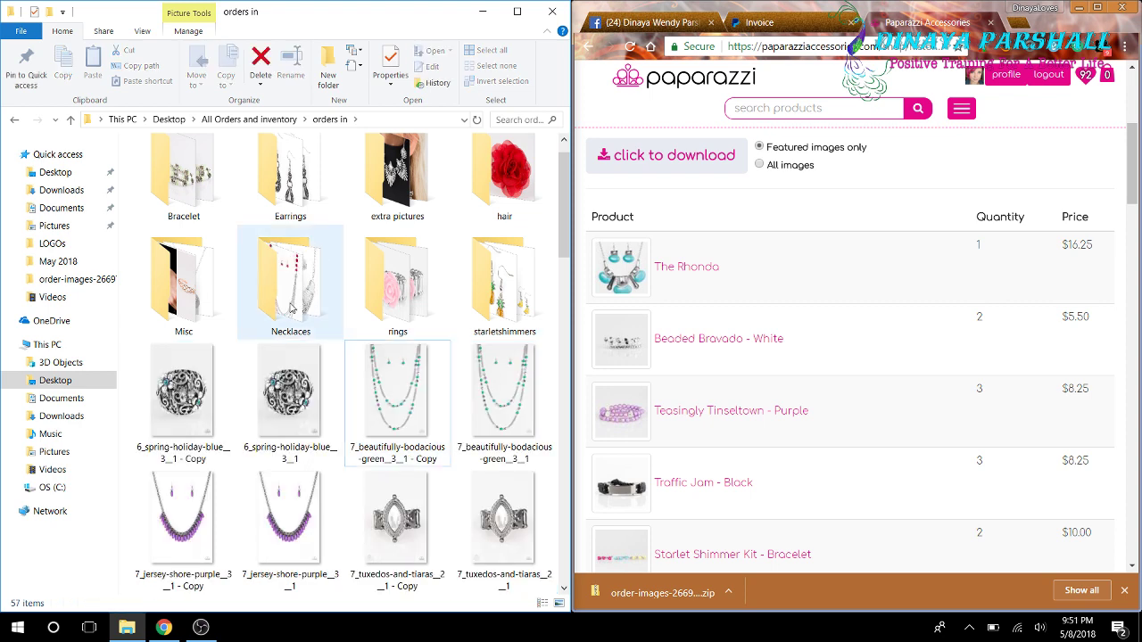
- Open the Necklaces folder, examine its style subfolders and loose images, and return to orders in
double_click(289, 307)
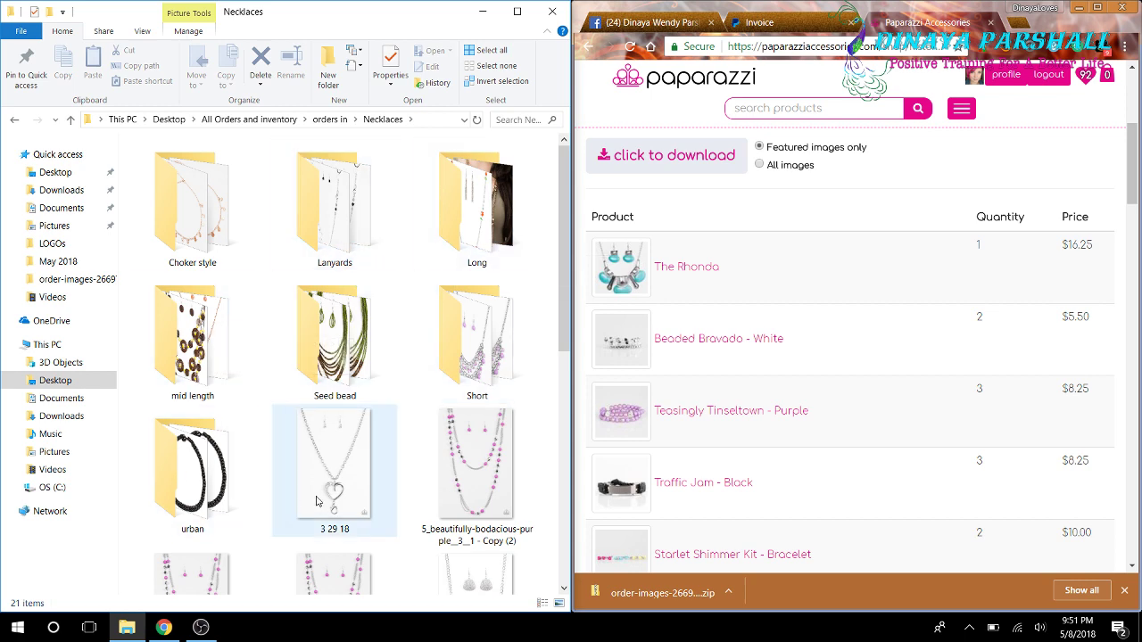
scroll(427, 370, "down", 5)
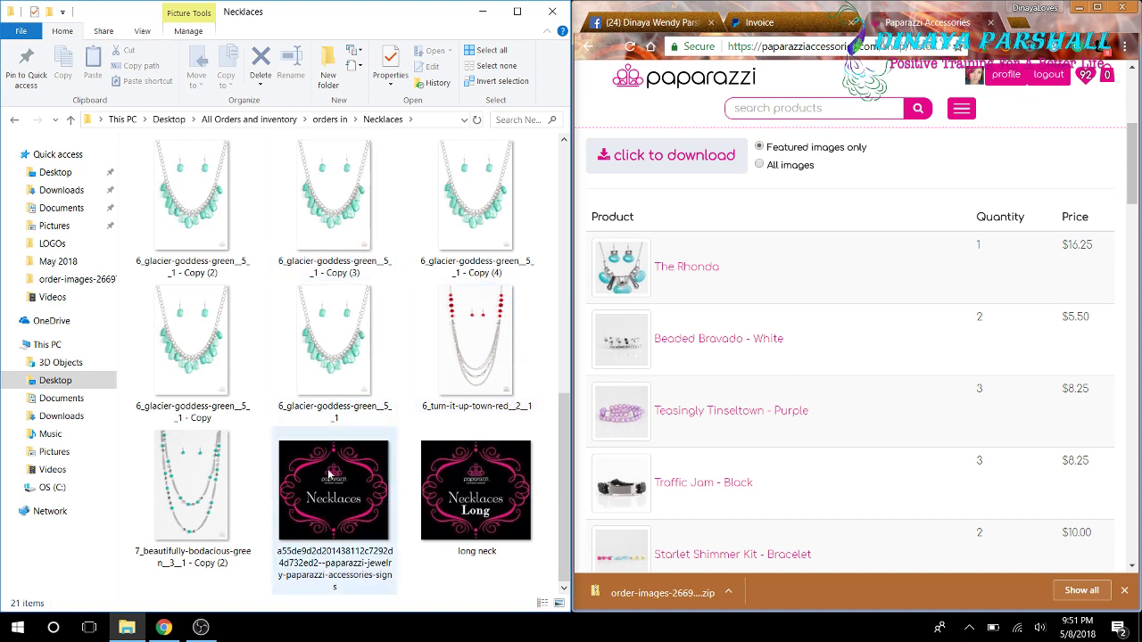
scroll(378, 384, "up", 5)
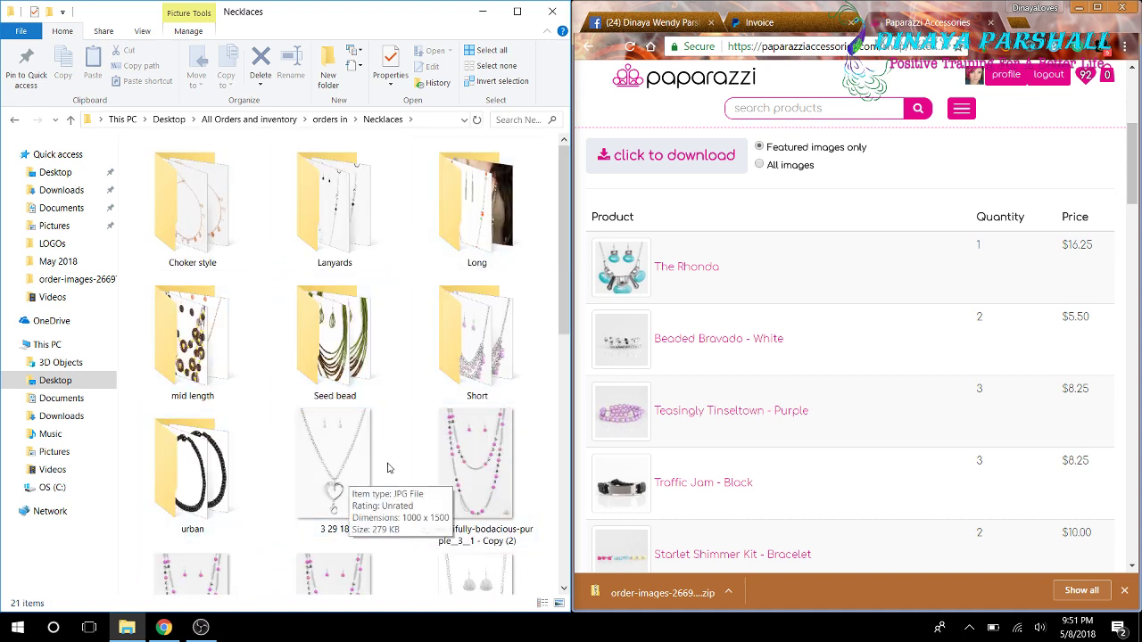
left_click(12, 124)
- Examine the subfolders and images inside the Bracelet, Earrings and rings folders one by one, returning to orders in each time
left_click(166, 195)
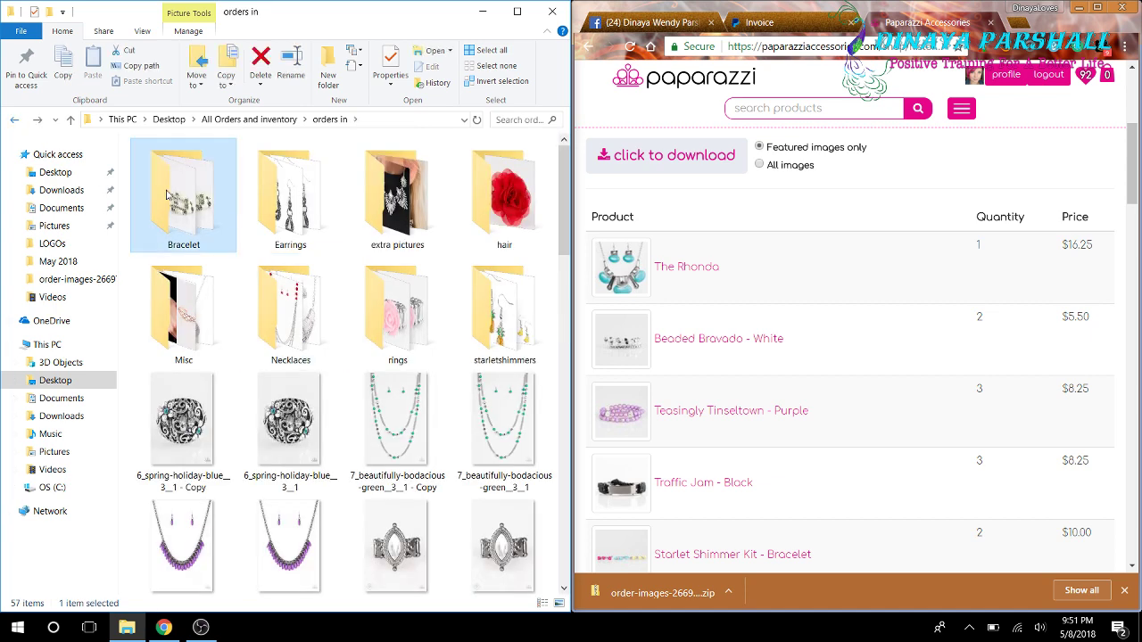
double_click(166, 190)
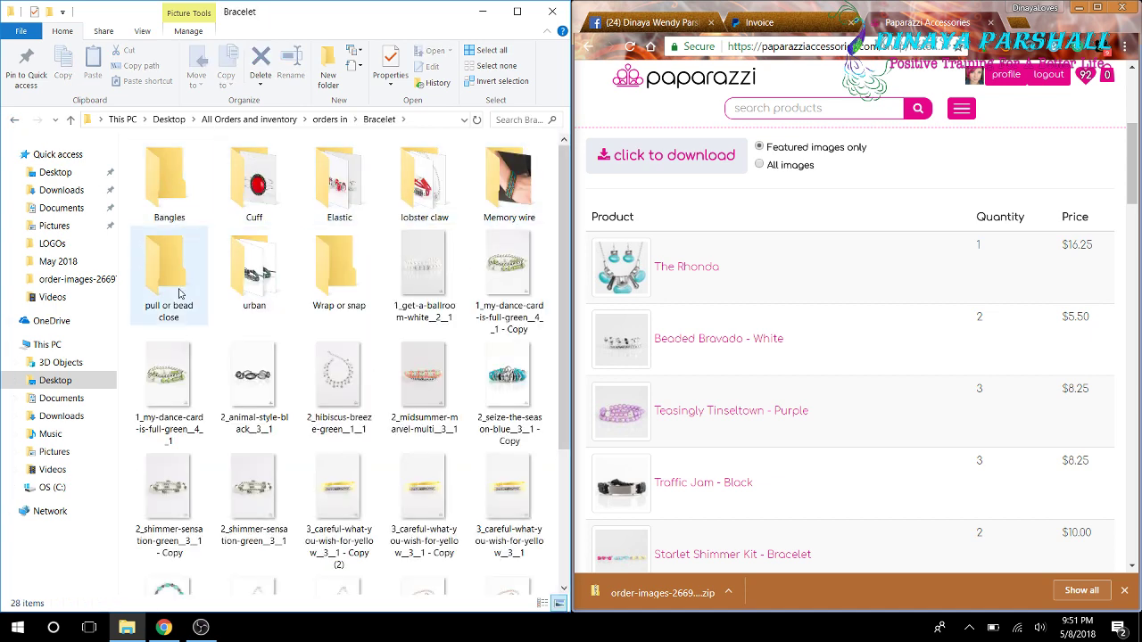
left_click(14, 119)
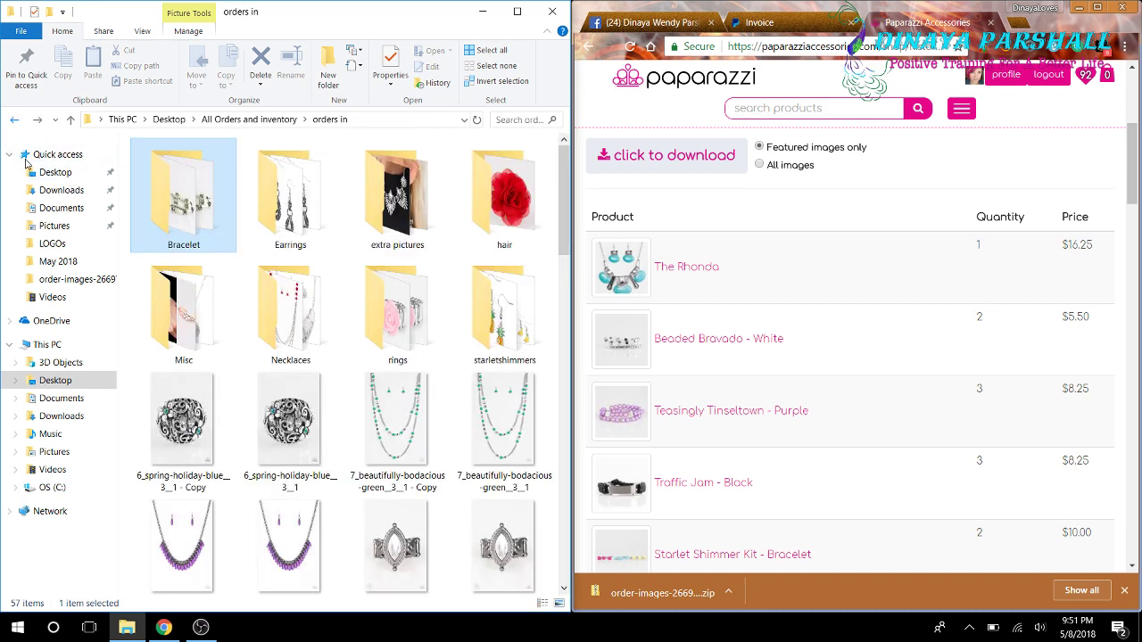
left_click(281, 218)
double_click(281, 214)
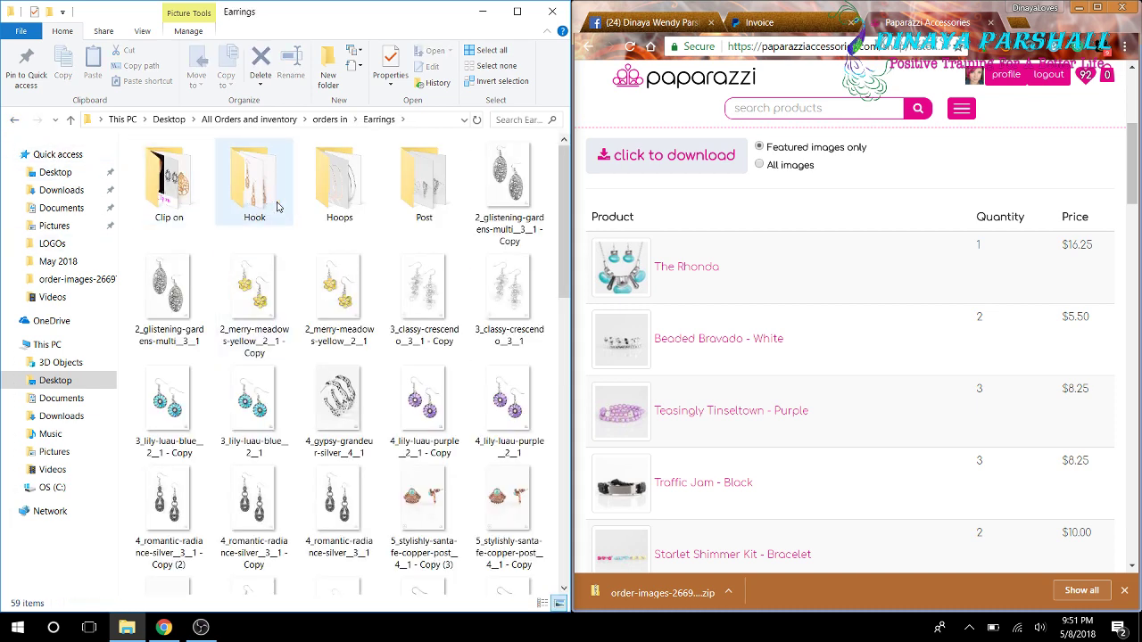
left_click(15, 119)
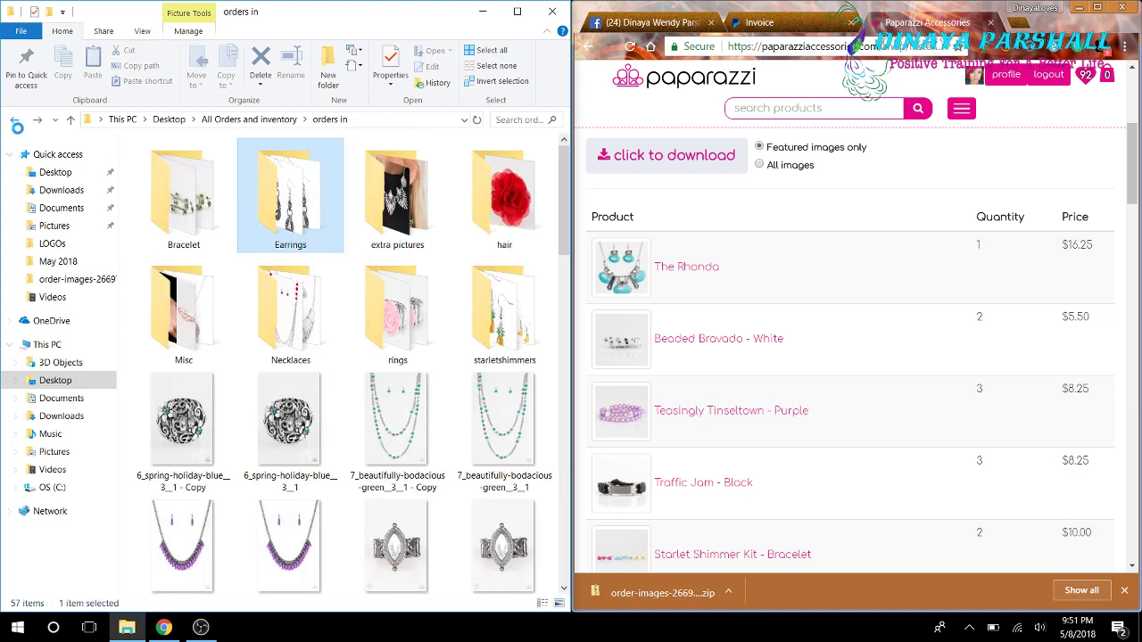
double_click(412, 332)
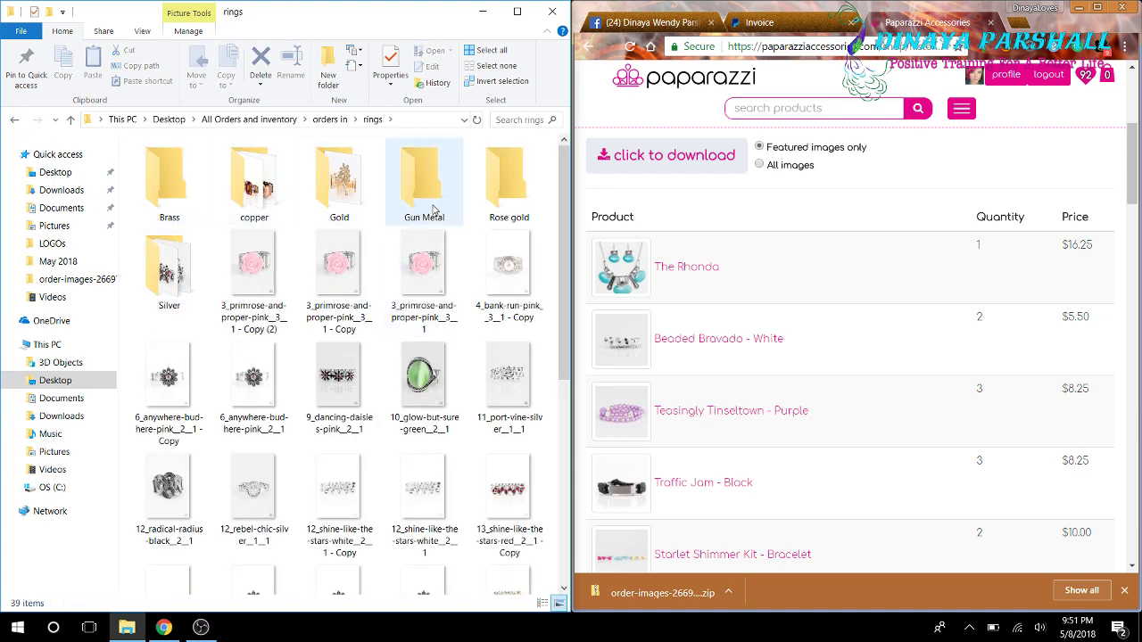
left_click(12, 120)
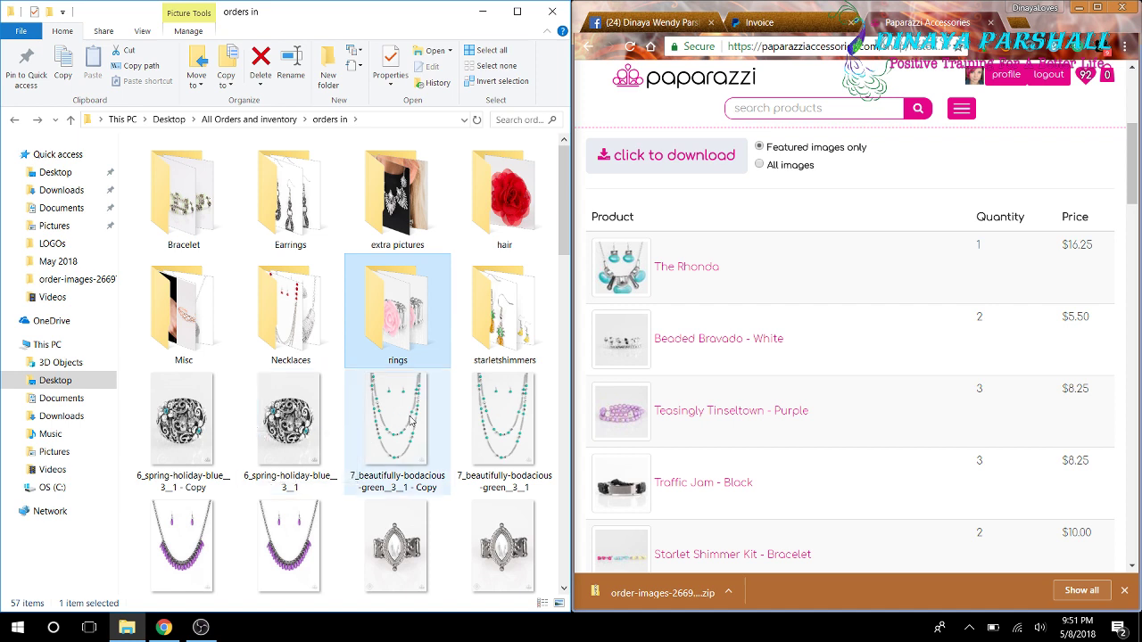
- Open the Hook subfolder inside Earrings to examine its images
double_click(295, 201)
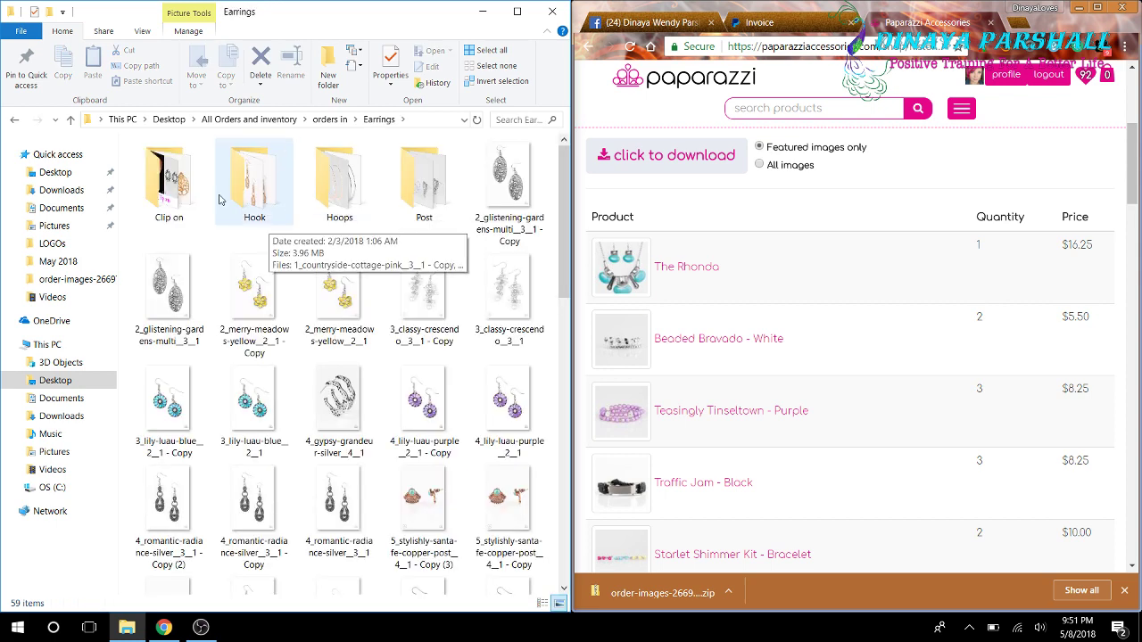
double_click(248, 208)
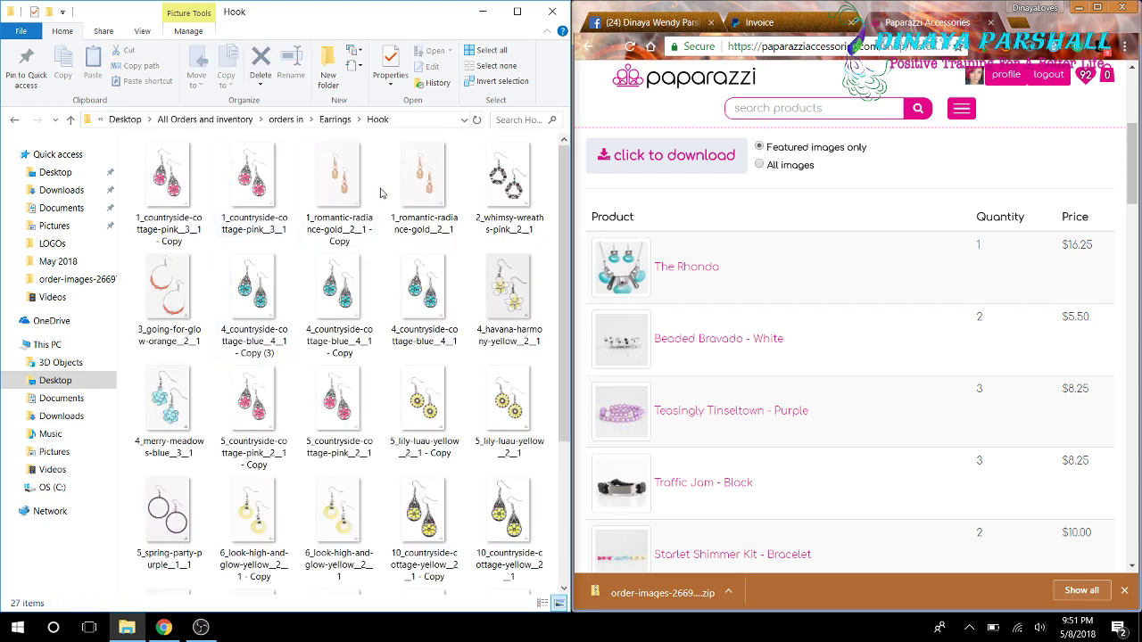
- Examine the images in the Hoops subfolder of Earrings and return to orders in
left_click(13, 121)
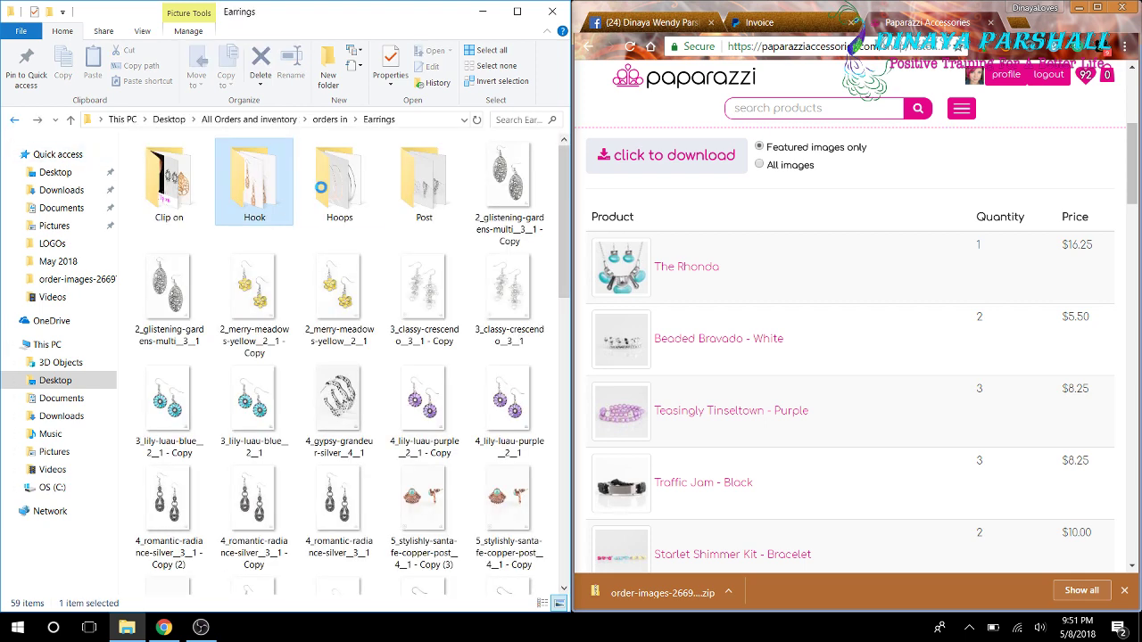
double_click(320, 187)
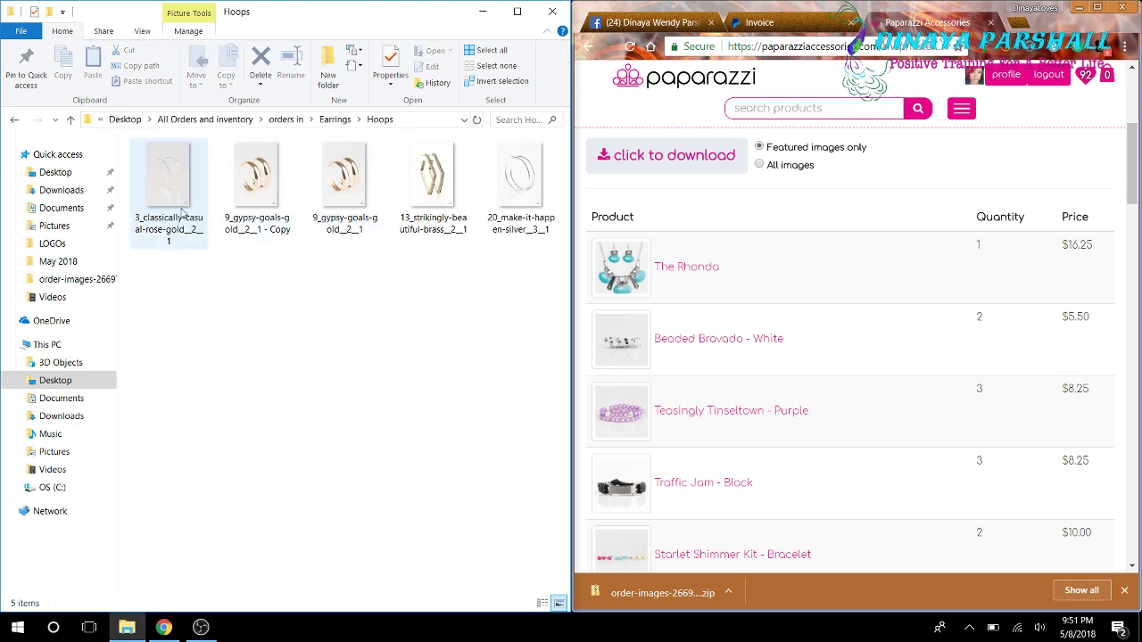
left_click(13, 119)
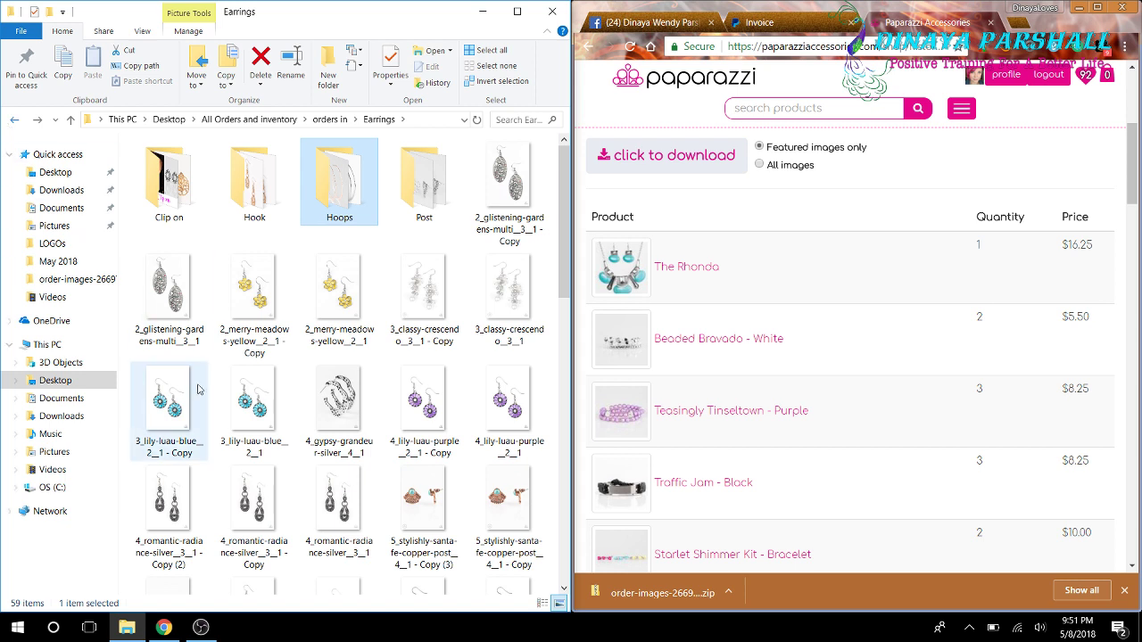
double_click(337, 194)
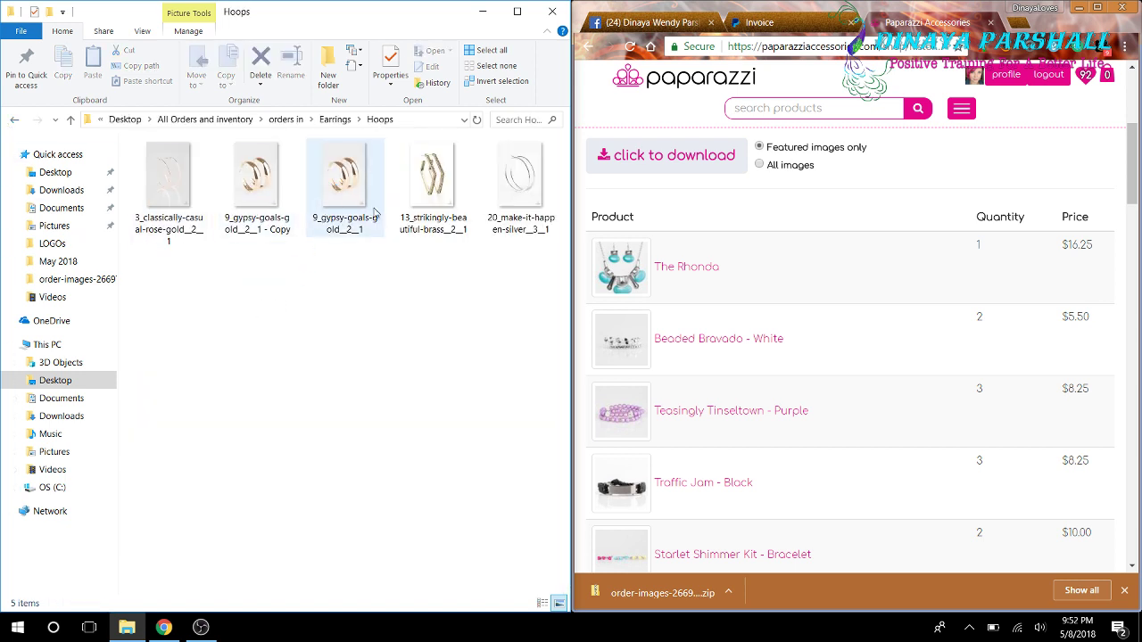
left_click(13, 120)
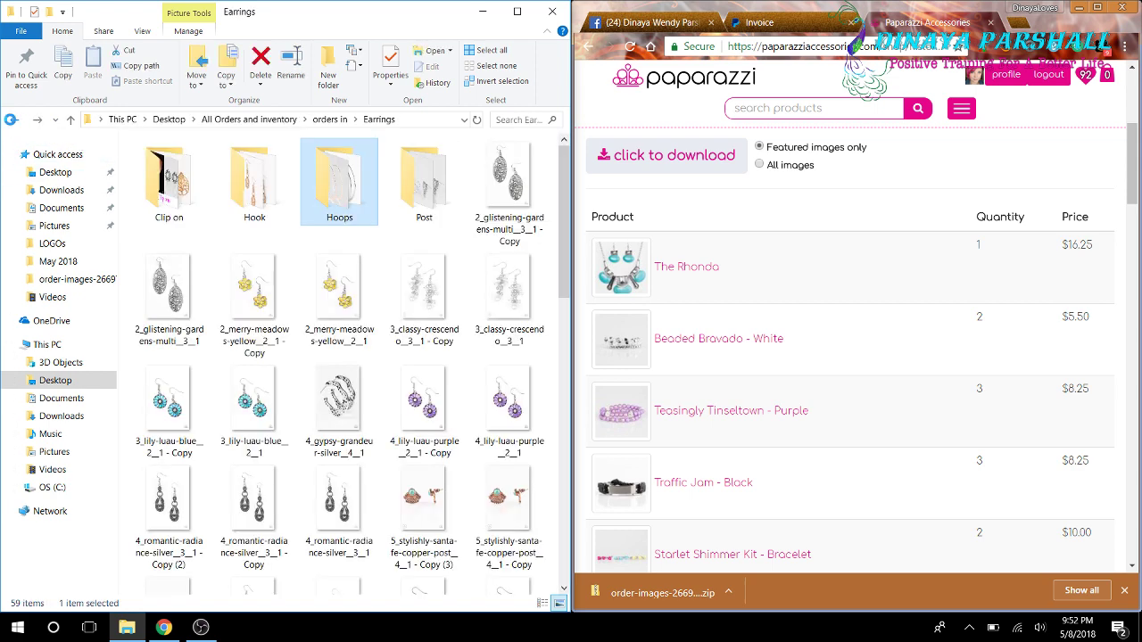
left_click(13, 121)
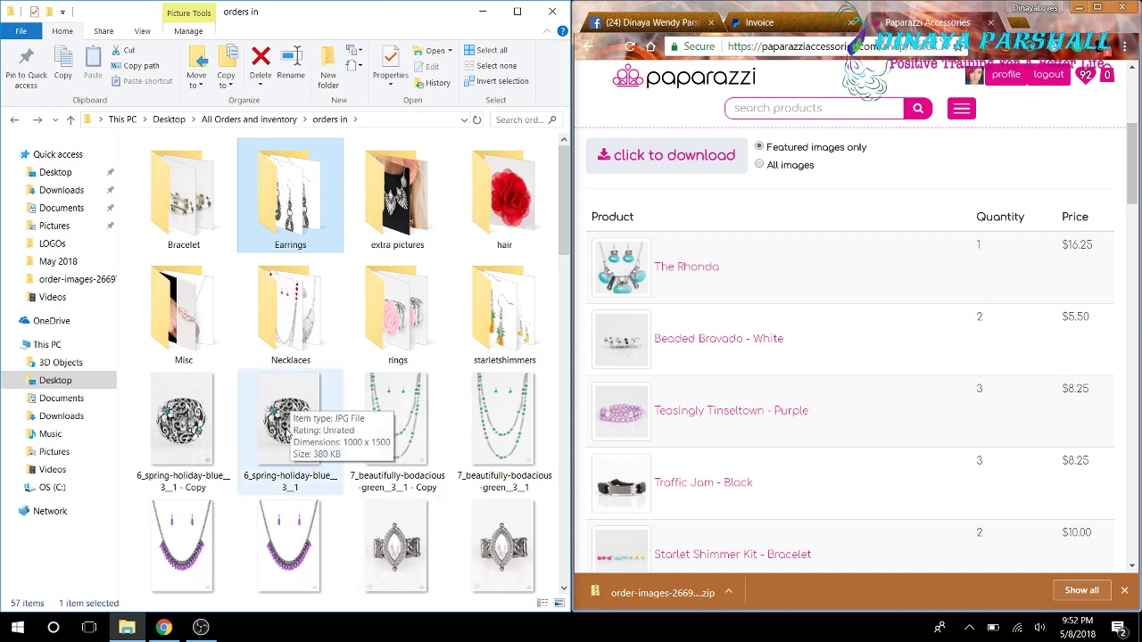
- Cut the Earrings folder, the 6_spring-holiday-blue image and the 8_jersey-shore-pink Copy (2) image from orders in
scroll(286, 428, "down", 5)
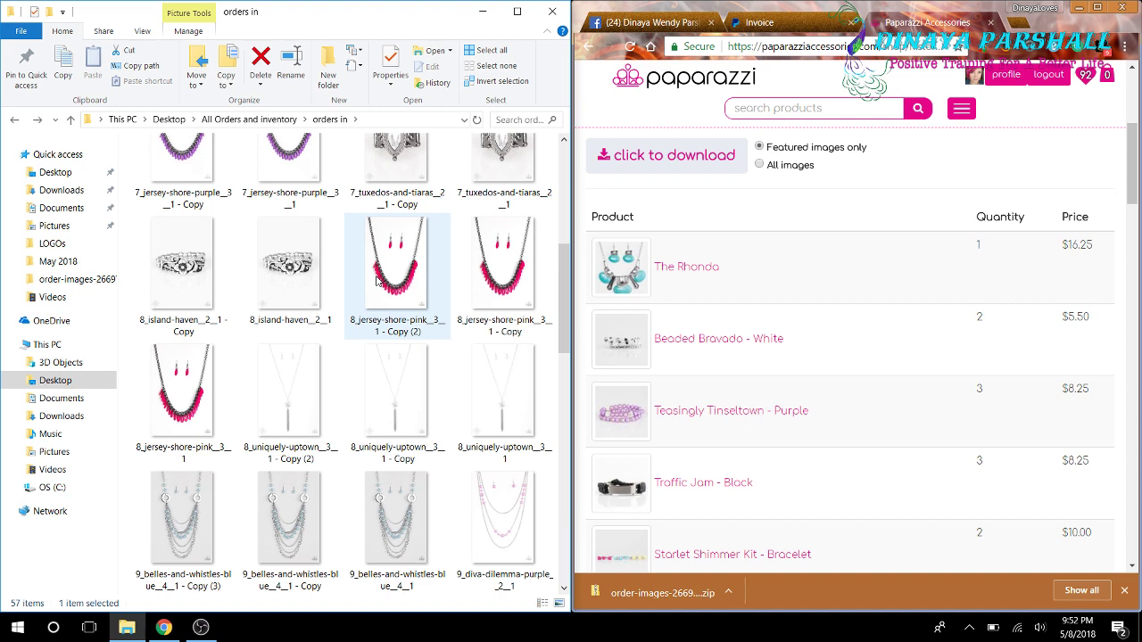
scroll(377, 280, "up", 2)
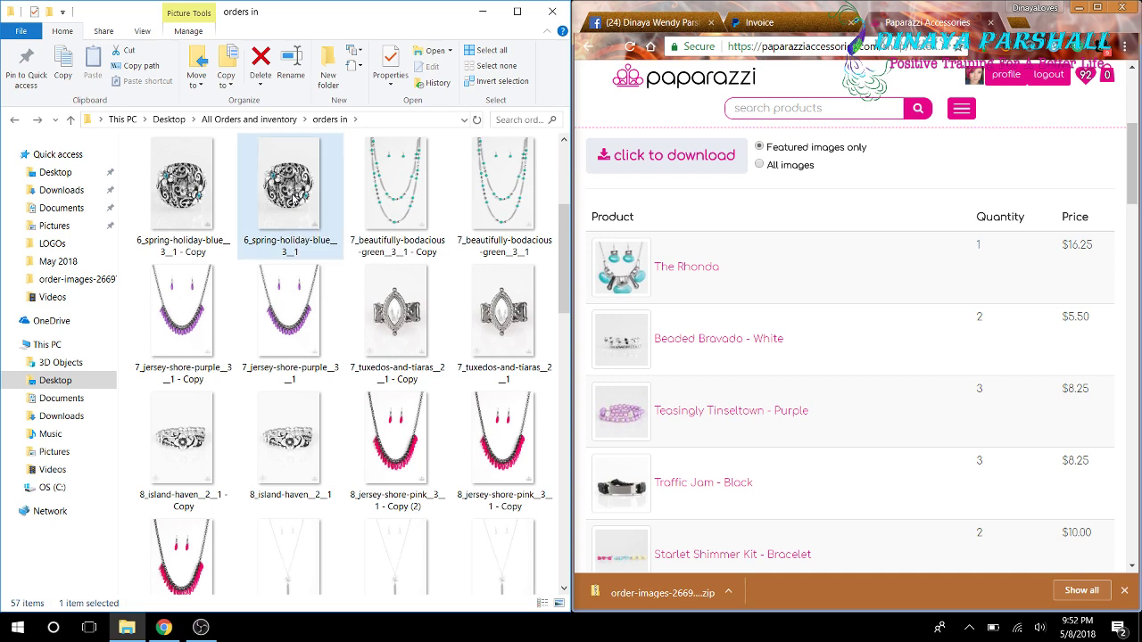
left_click(405, 479, "ctrl")
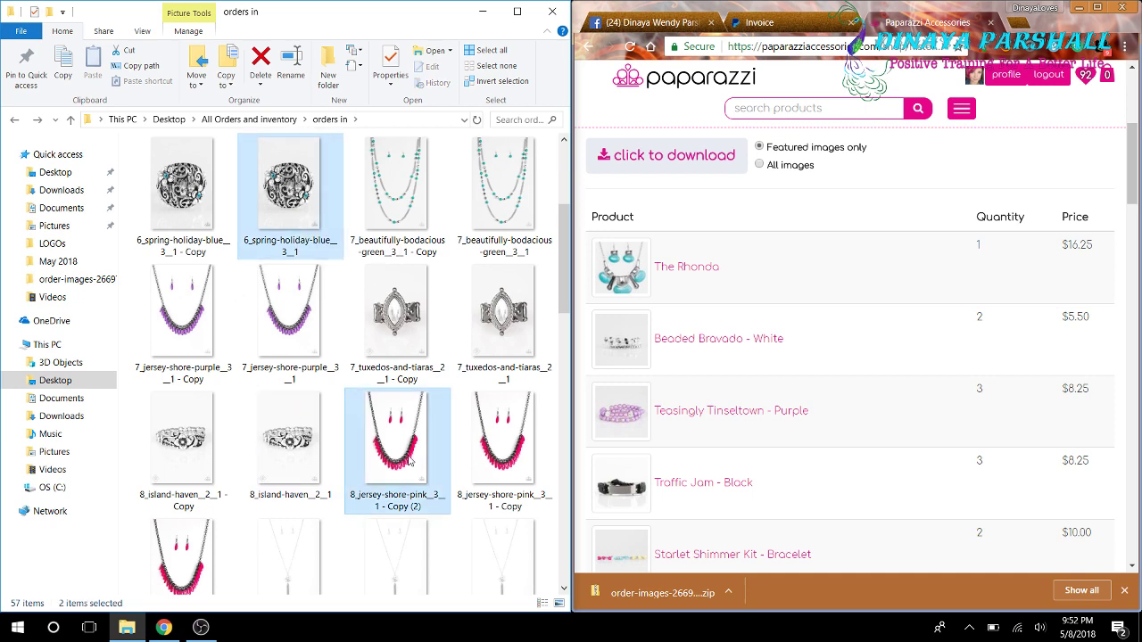
right_click(411, 441)
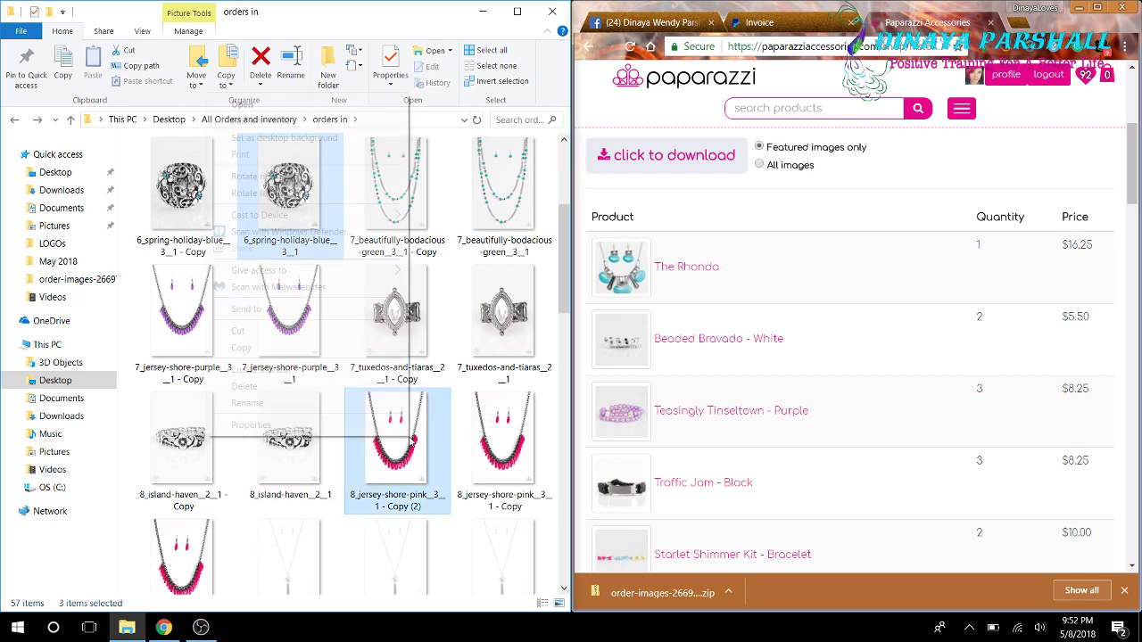
left_click(238, 331)
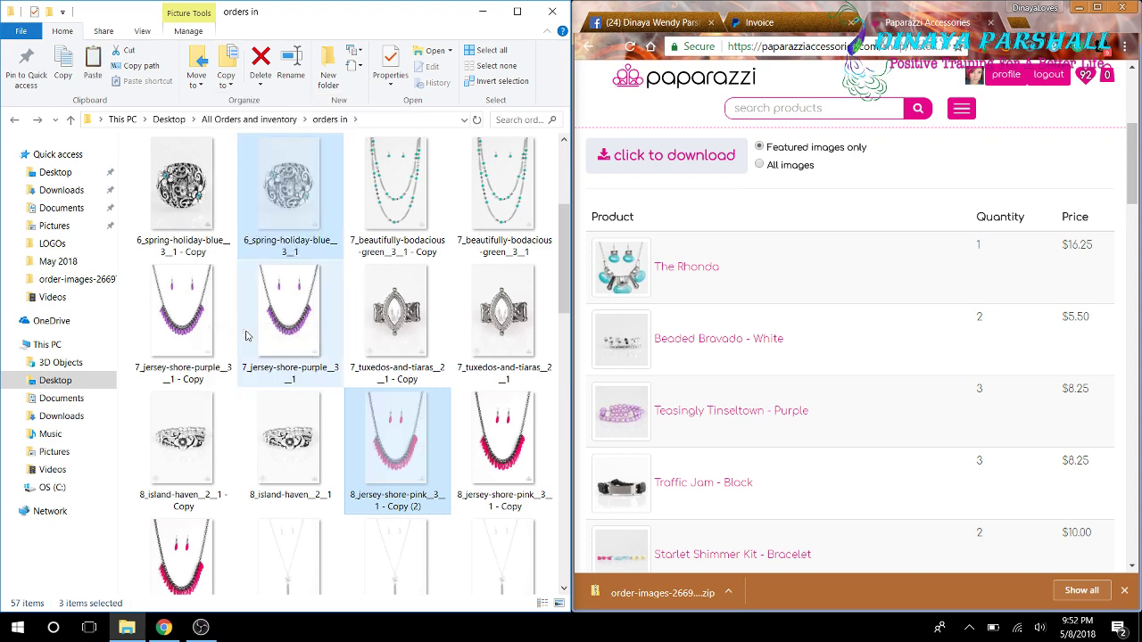
- Open the May 2018 folder inside A Sales 2018 and go to the end of its images
left_click(14, 120)
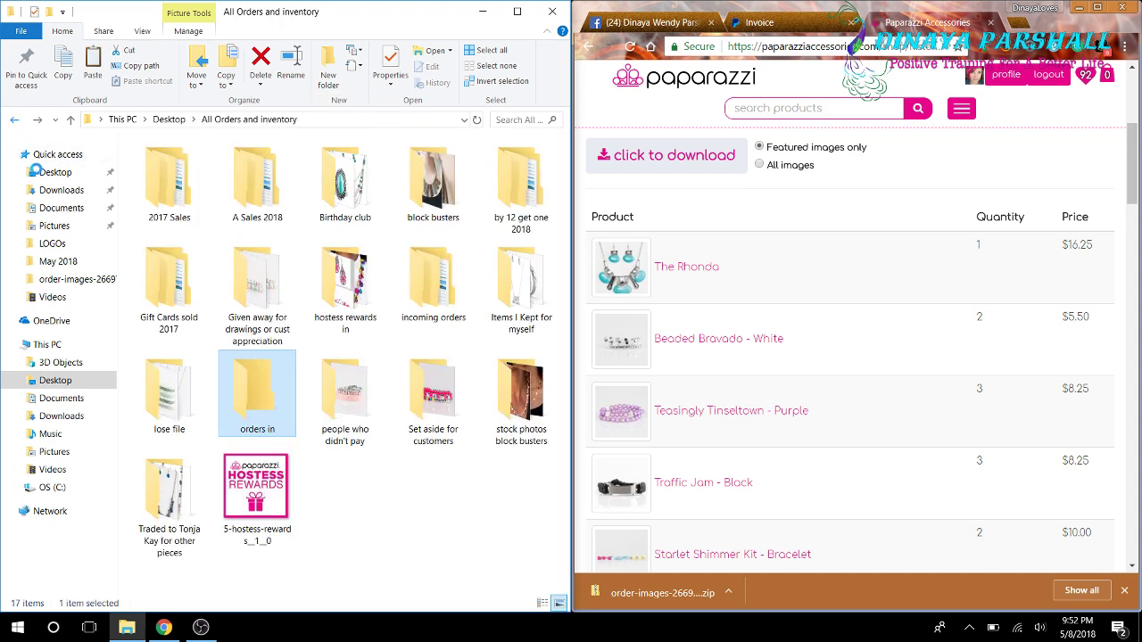
double_click(253, 215)
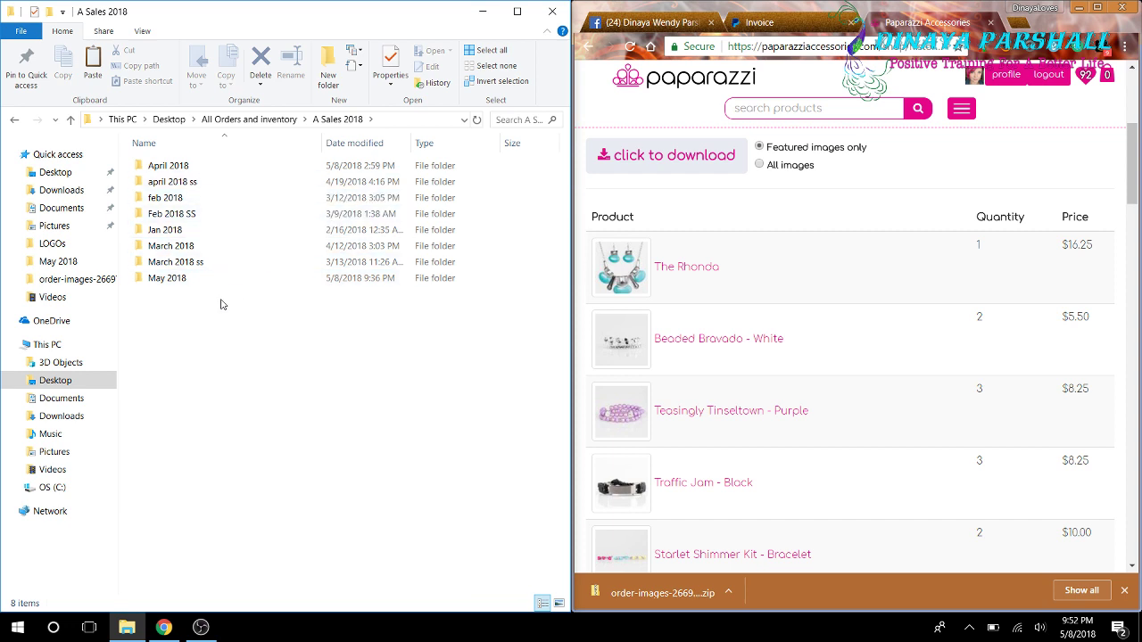
double_click(170, 282)
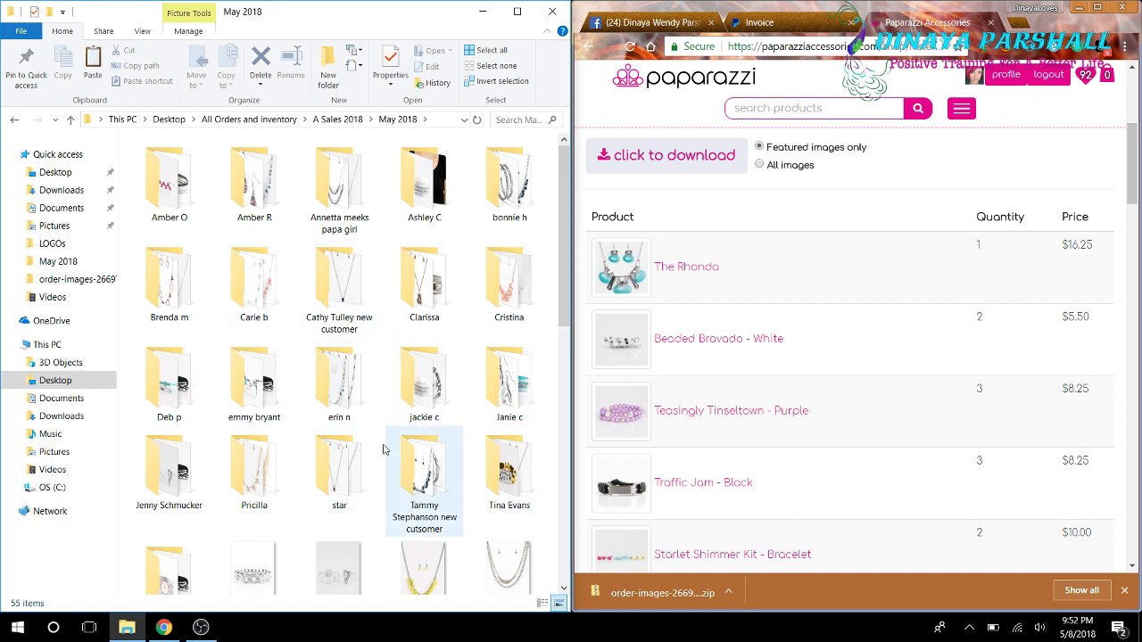
scroll(374, 444, "down", 5)
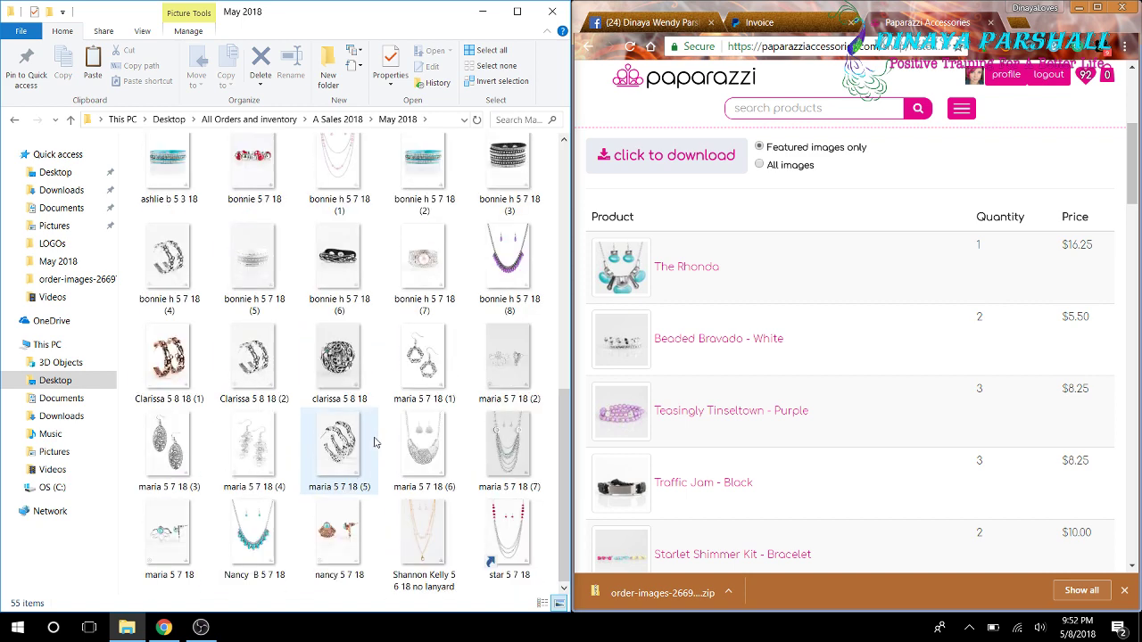
- Paste the three cut items into May 2018 and remove them from the folder again
right_click(375, 600)
left_click(238, 483)
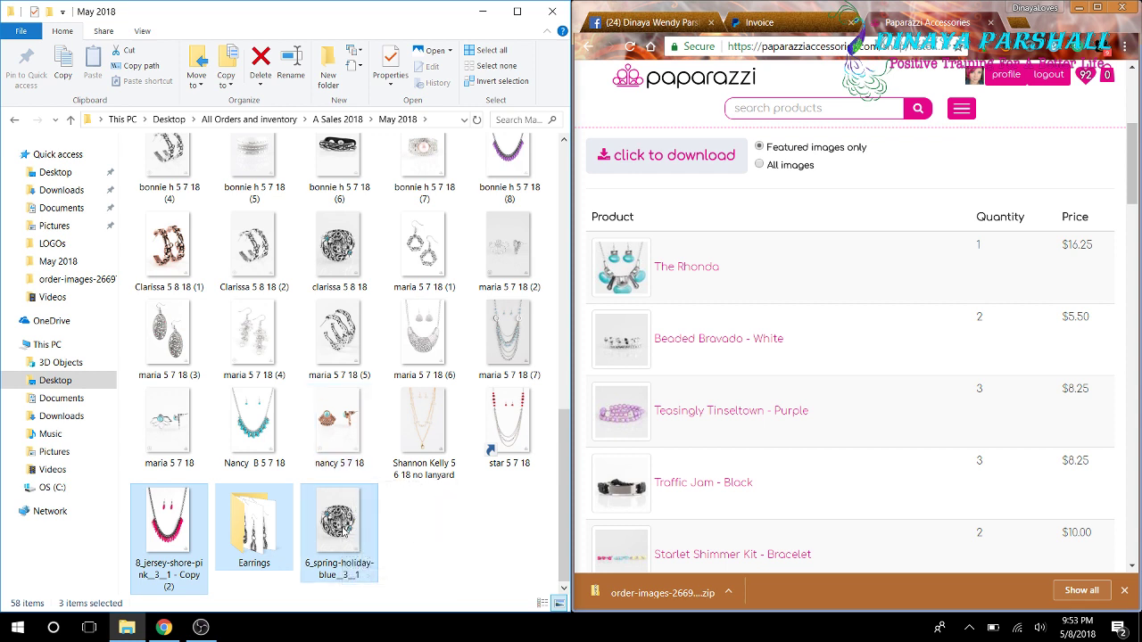
key("Delete")
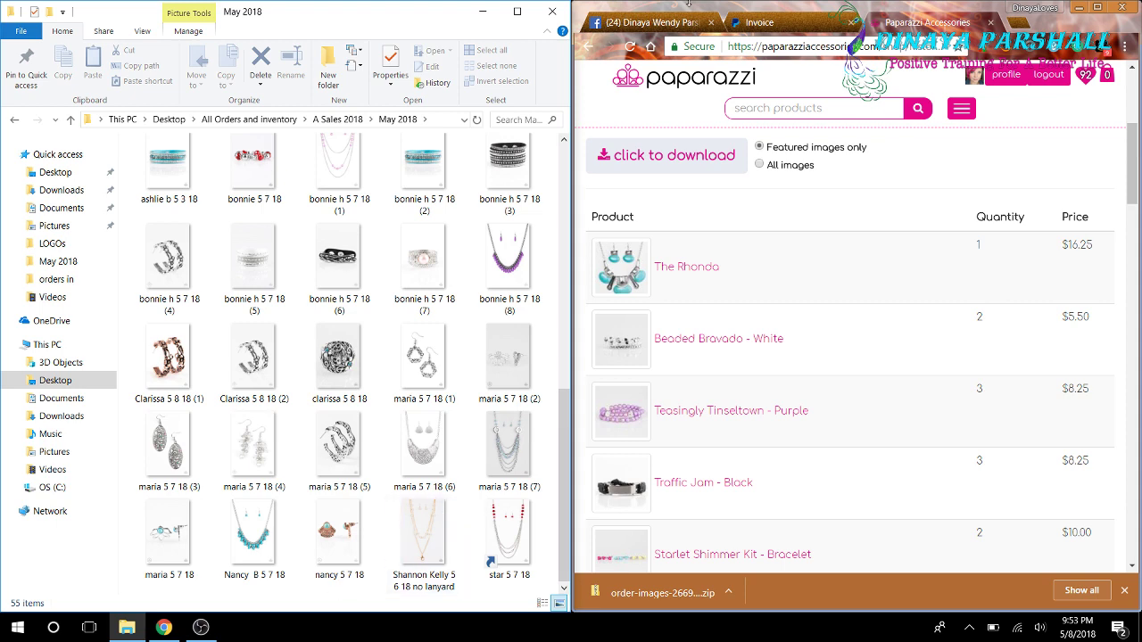
- Switch to the PayPal invoice, set the first item's quantity to 1 and add another line item
left_click(760, 22)
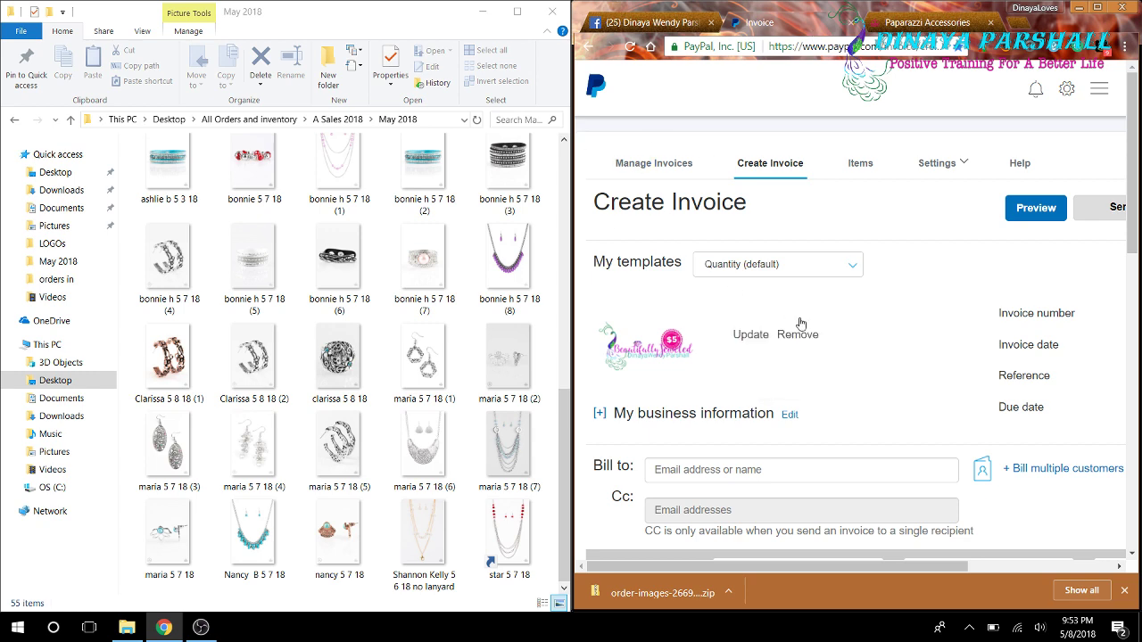
scroll(786, 323, "down", 1)
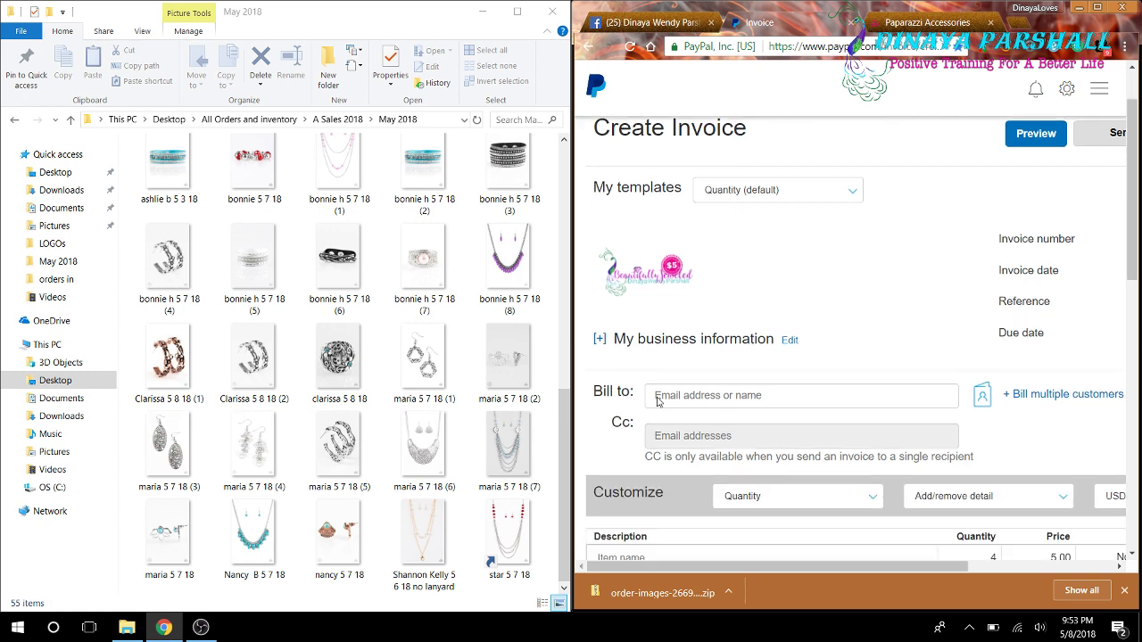
scroll(785, 357, "down", 2)
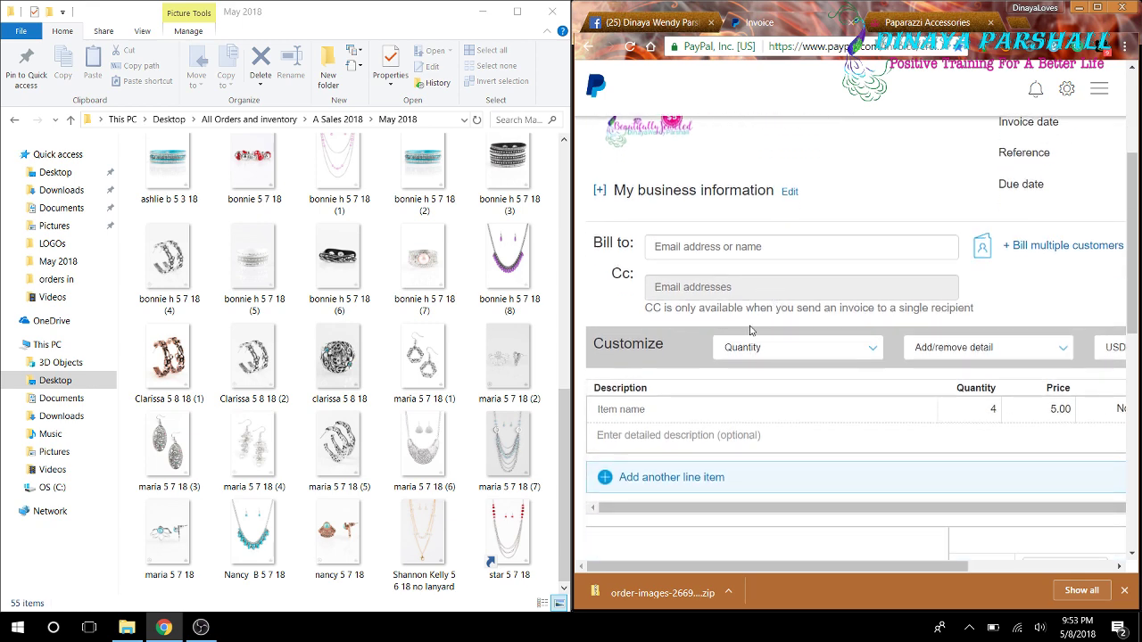
left_click(613, 408)
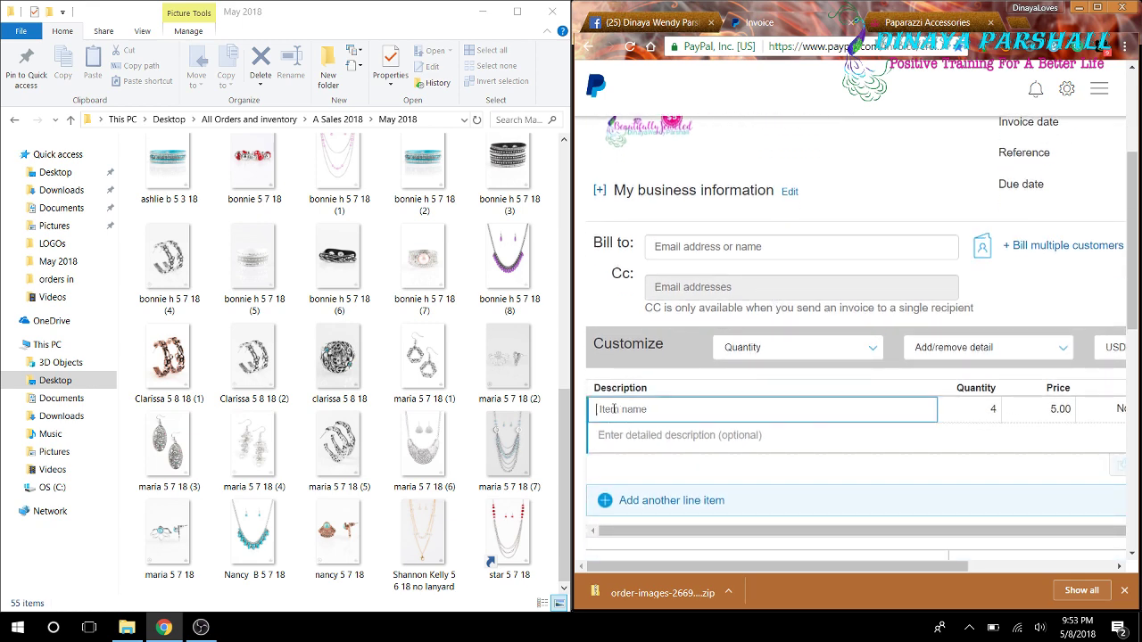
double_click(991, 410)
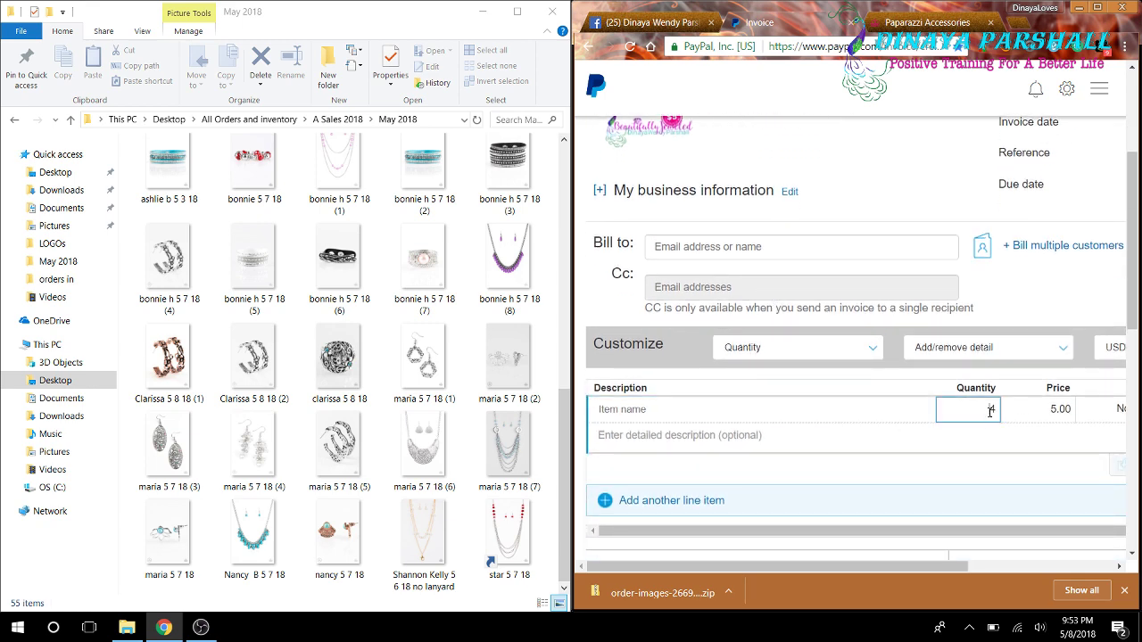
left_click(944, 493)
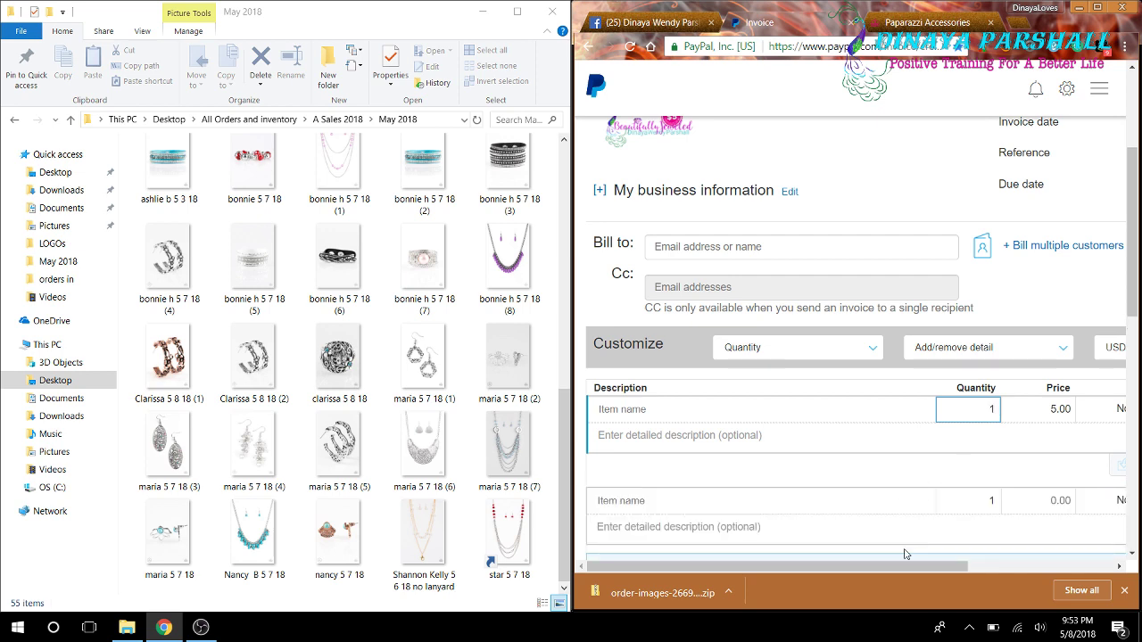
- Apply the Michigan 6% tax to the first line item of the invoice
left_click_drag(905, 566, 950, 566)
left_click(1048, 412)
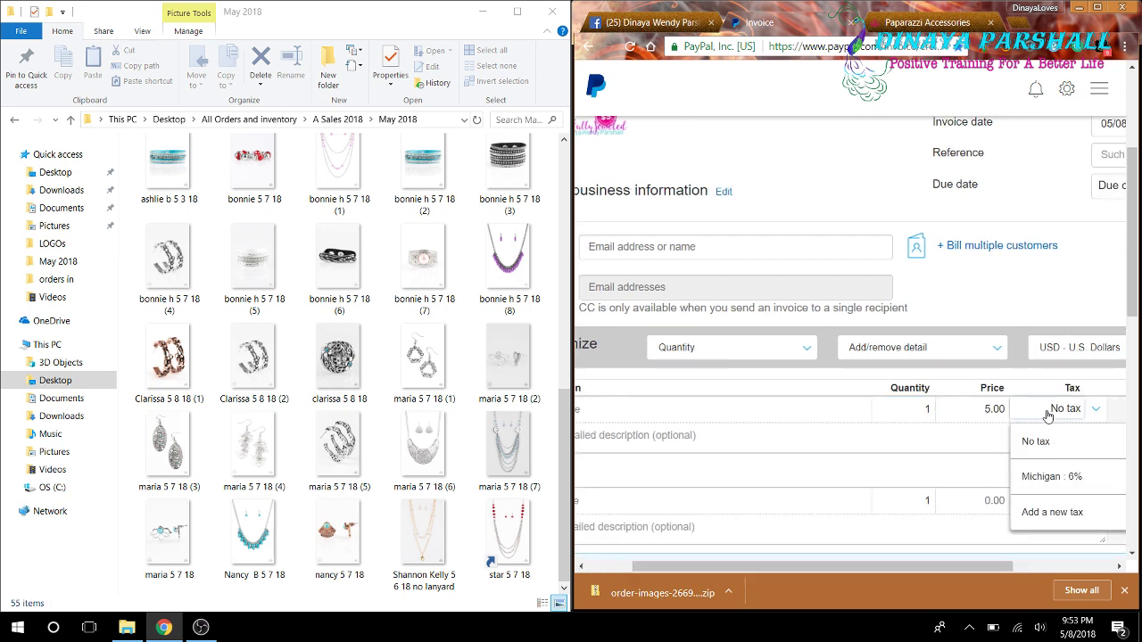
left_click(1042, 479)
- Examine the invoice's discount, shipping, note to recipient, attachment and sending options, and return to the billing fields and line items
scroll(965, 446, "down", 4)
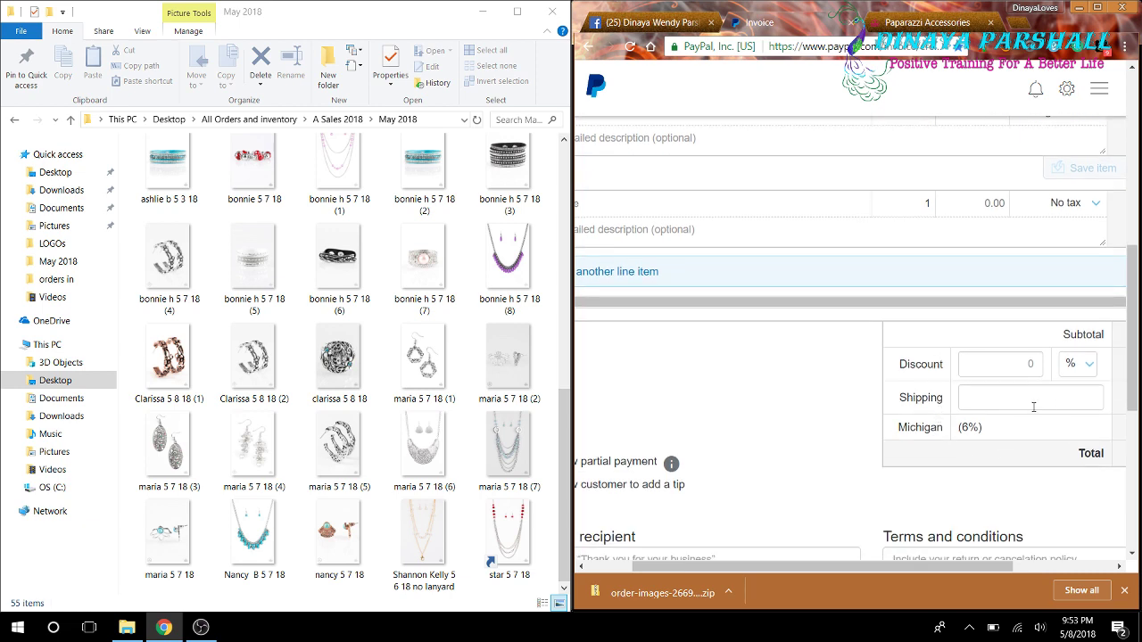
scroll(1025, 405, "down", 3)
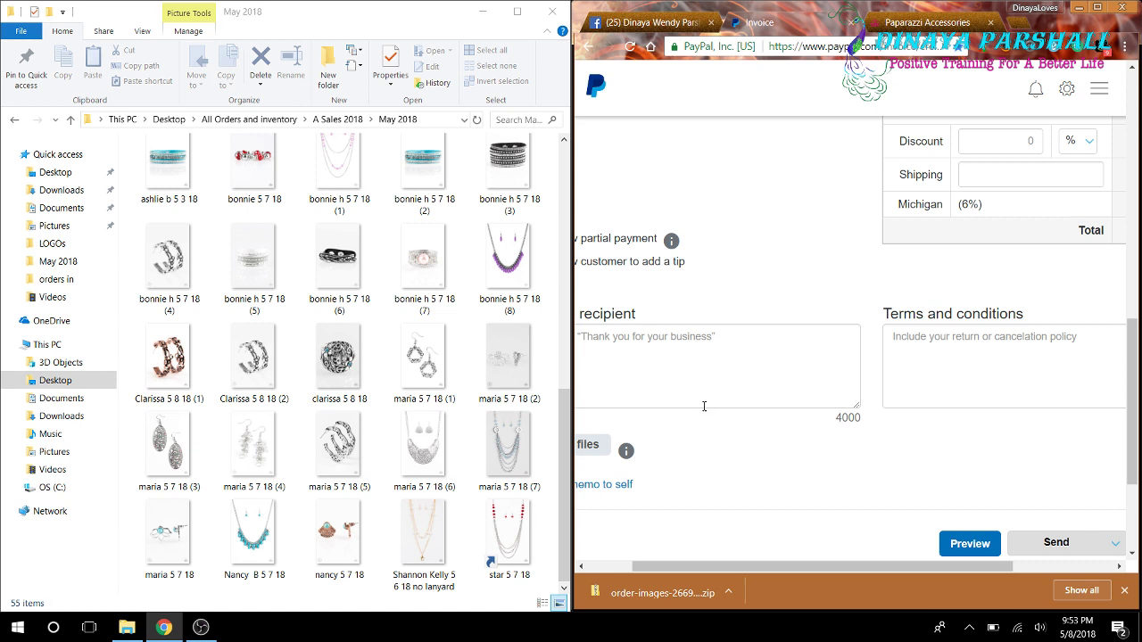
left_click_drag(777, 566, 731, 567)
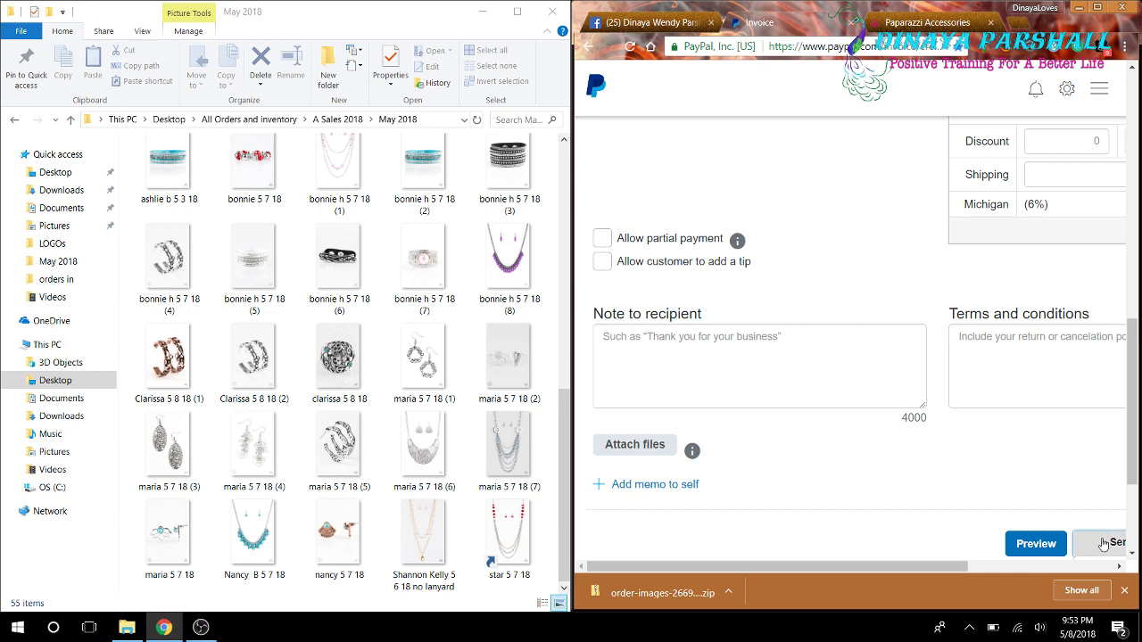
scroll(741, 234, "up", 6)
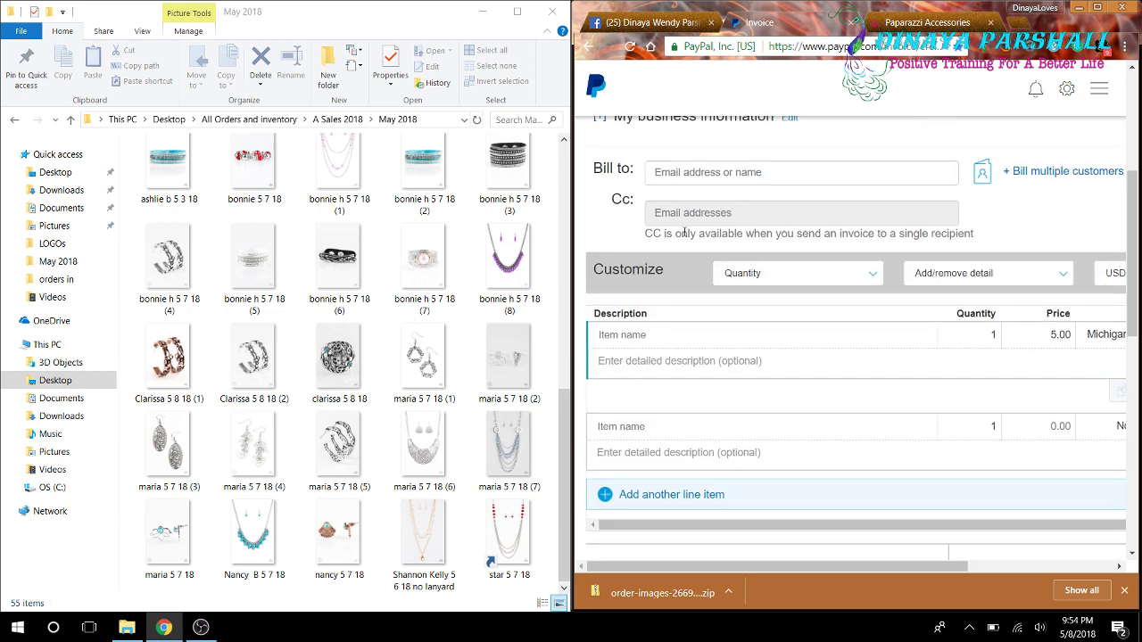
scroll(684, 233, "up", 2)
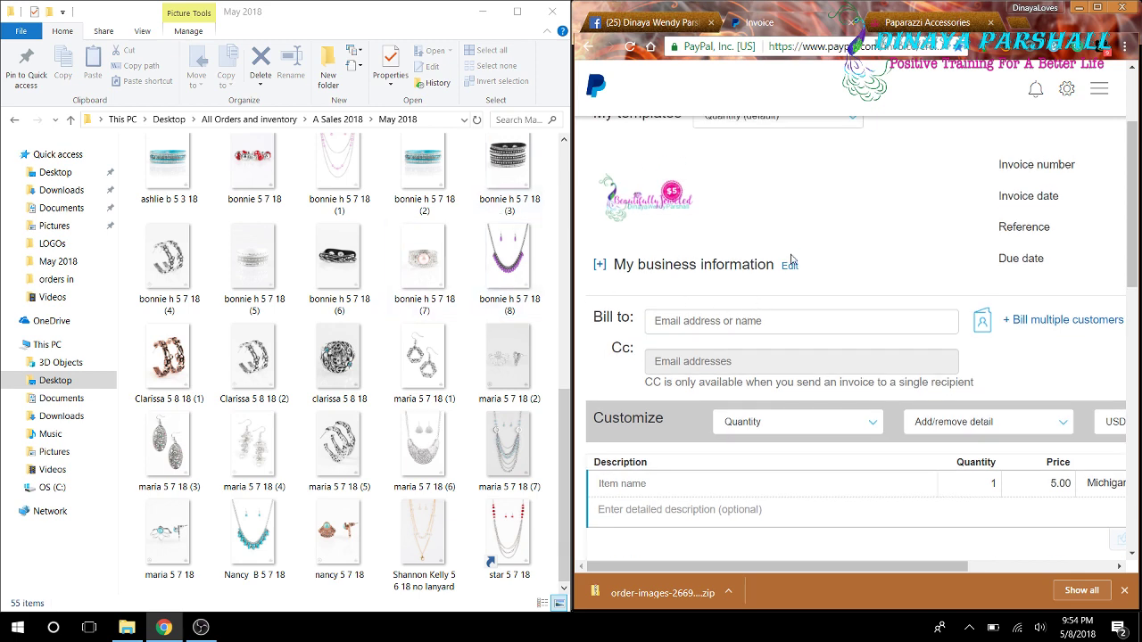
scroll(791, 259, "down", 2)
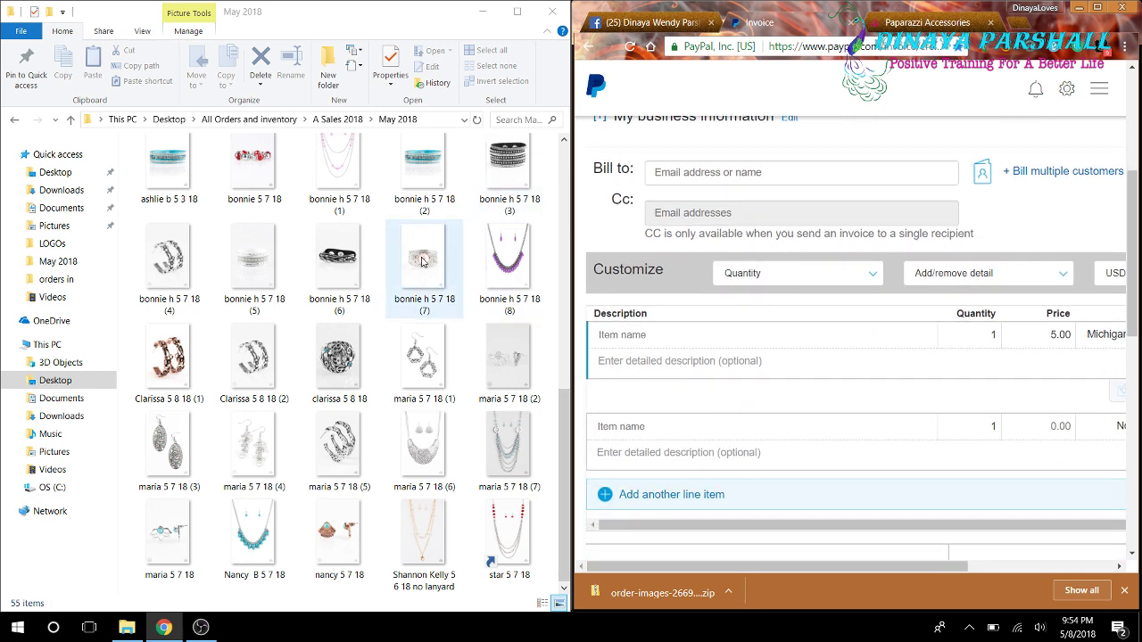
- Create a folder in May 2018 named with the customer's first name
scroll(400, 250, "up", 6)
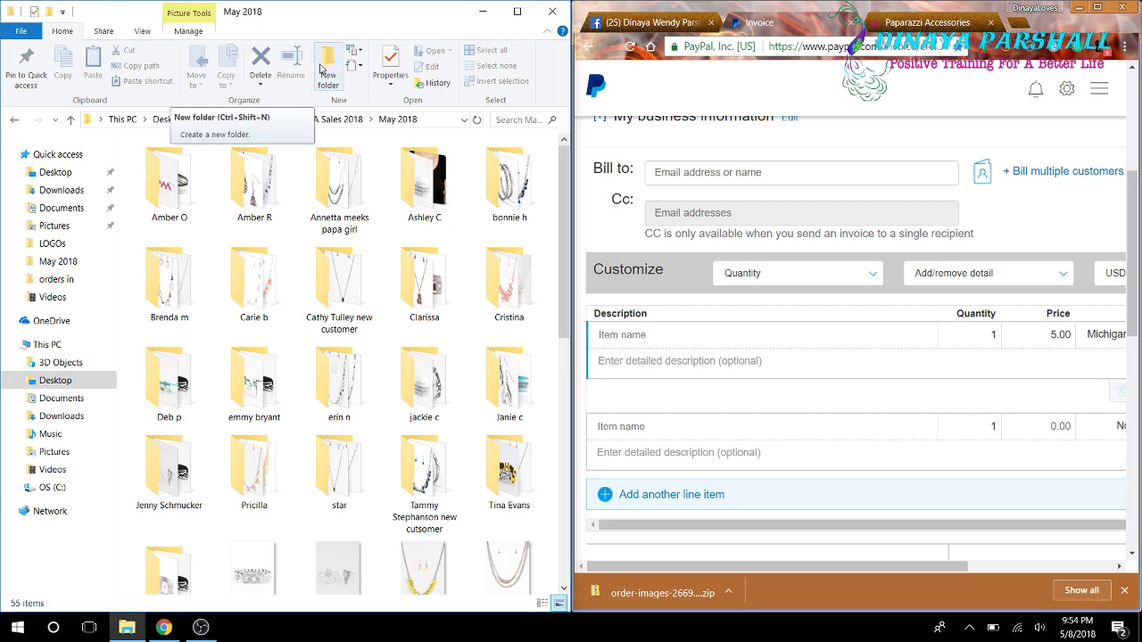
scroll(371, 275, "down", 3)
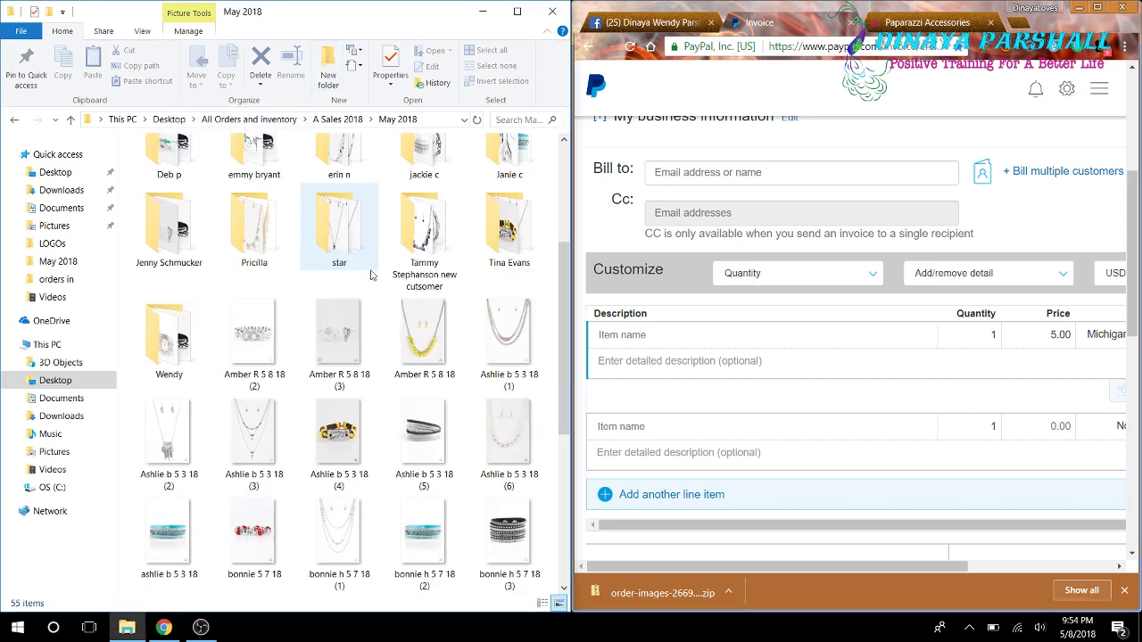
scroll(371, 275, "up", 3)
left_click(328, 67)
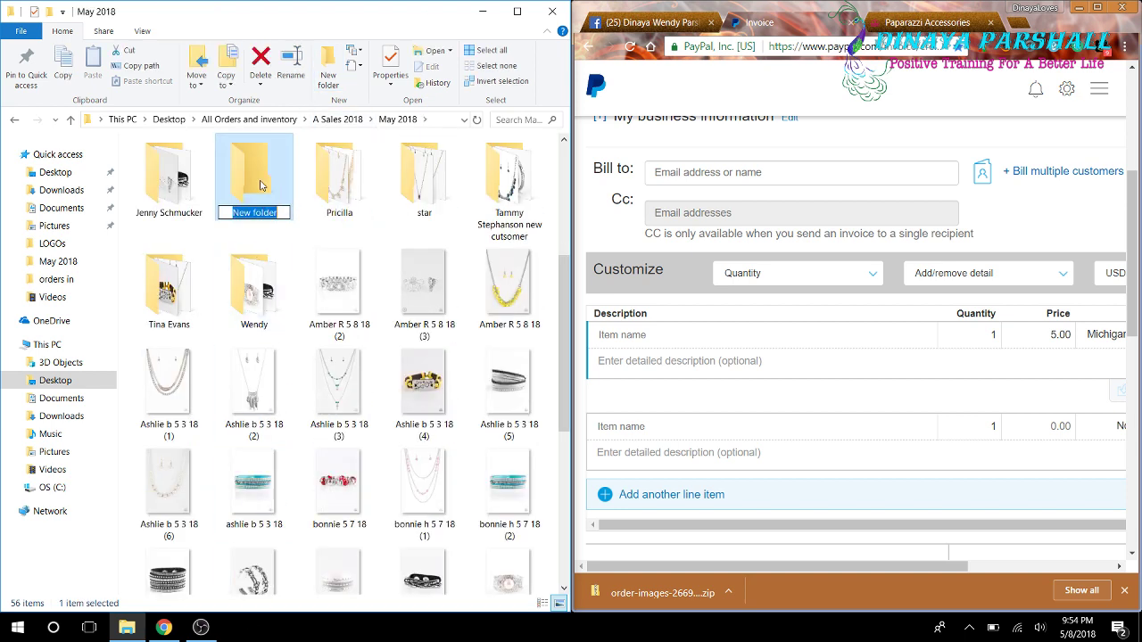
type("Nancy")
left_click(300, 238)
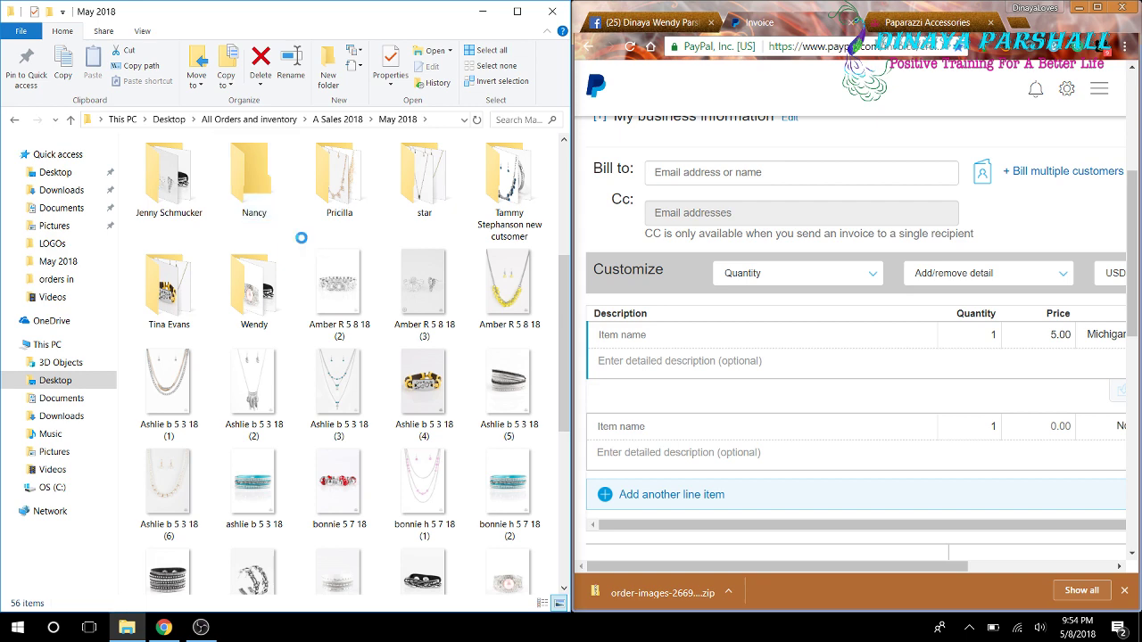
scroll(312, 285, "down", 3)
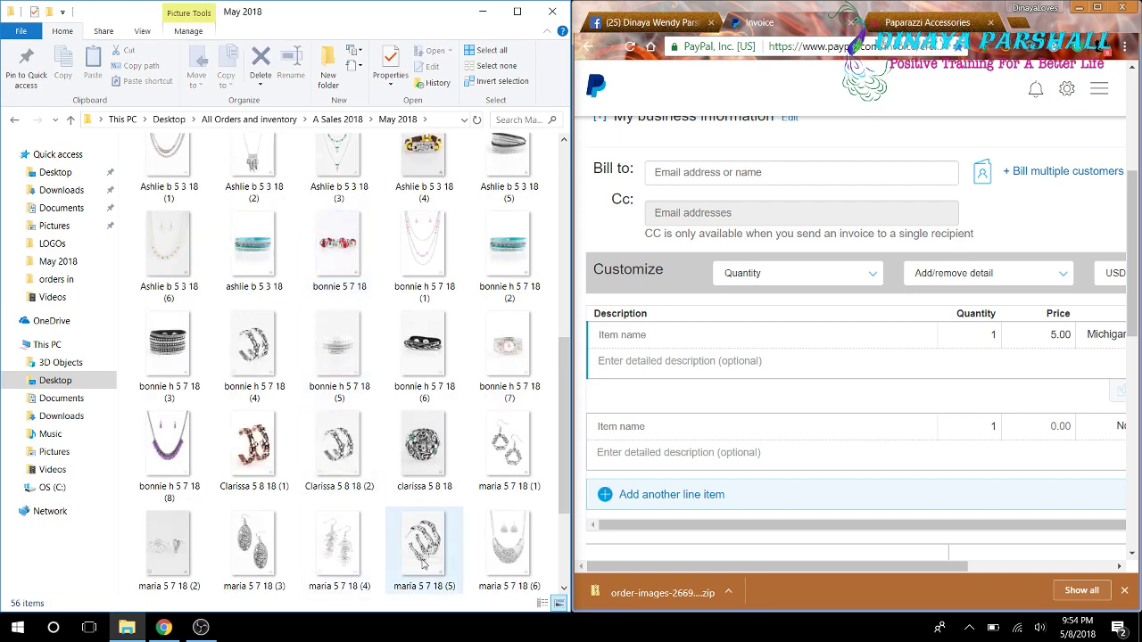
- Move the customer's two 5 7 18 item images from May 2018 into the new customer folder and display them as large thumbnails
scroll(473, 536, "down", 3)
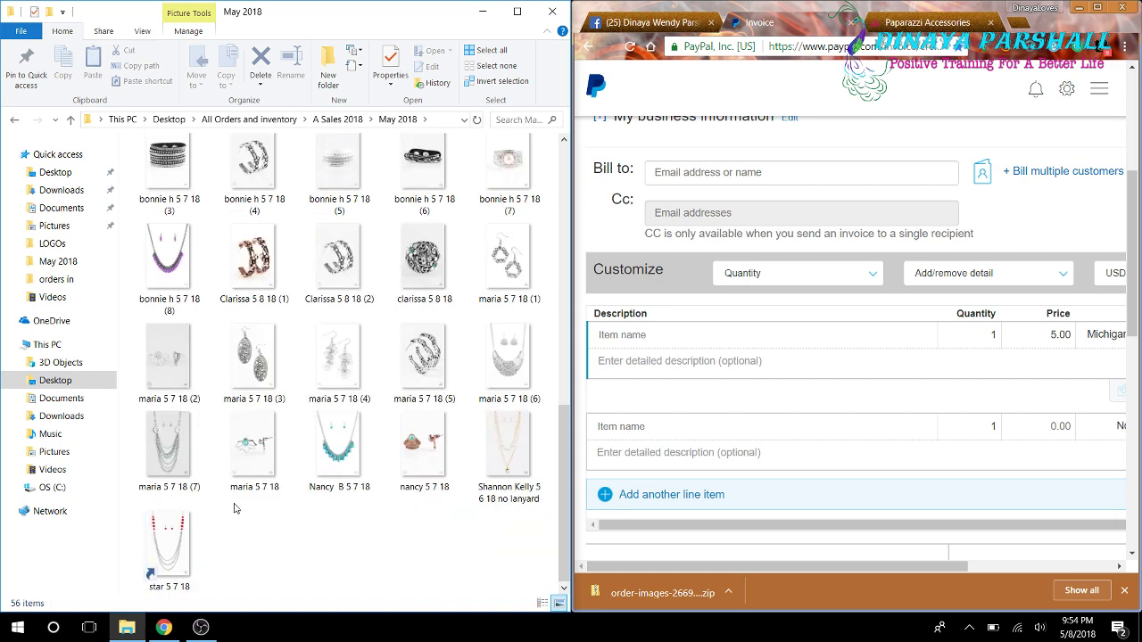
left_click(337, 461)
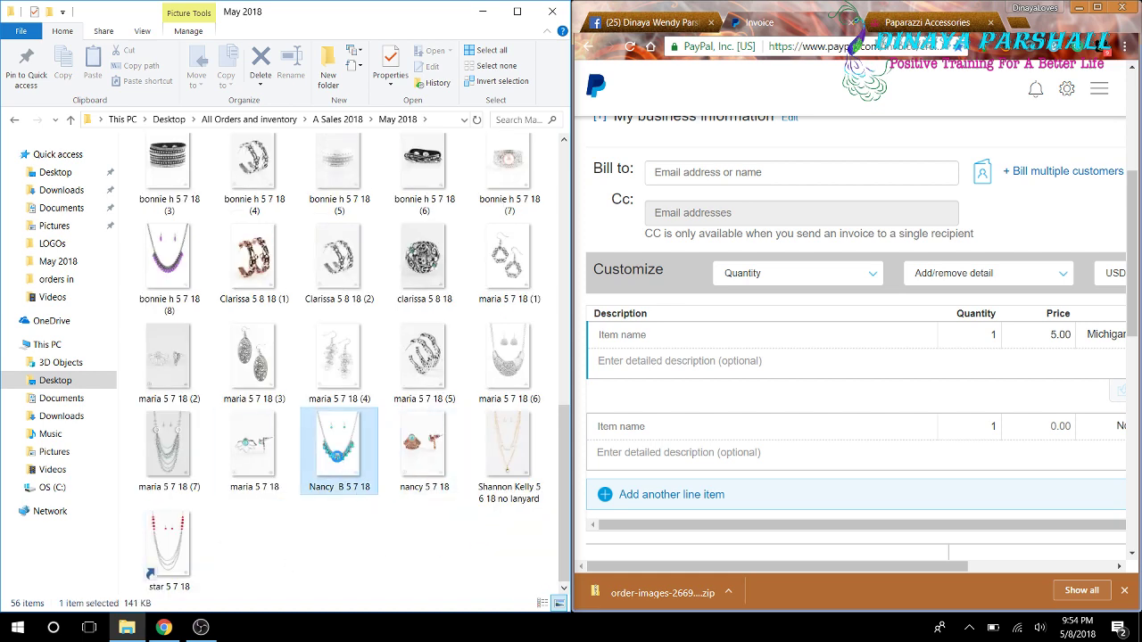
left_click(427, 457, "ctrl")
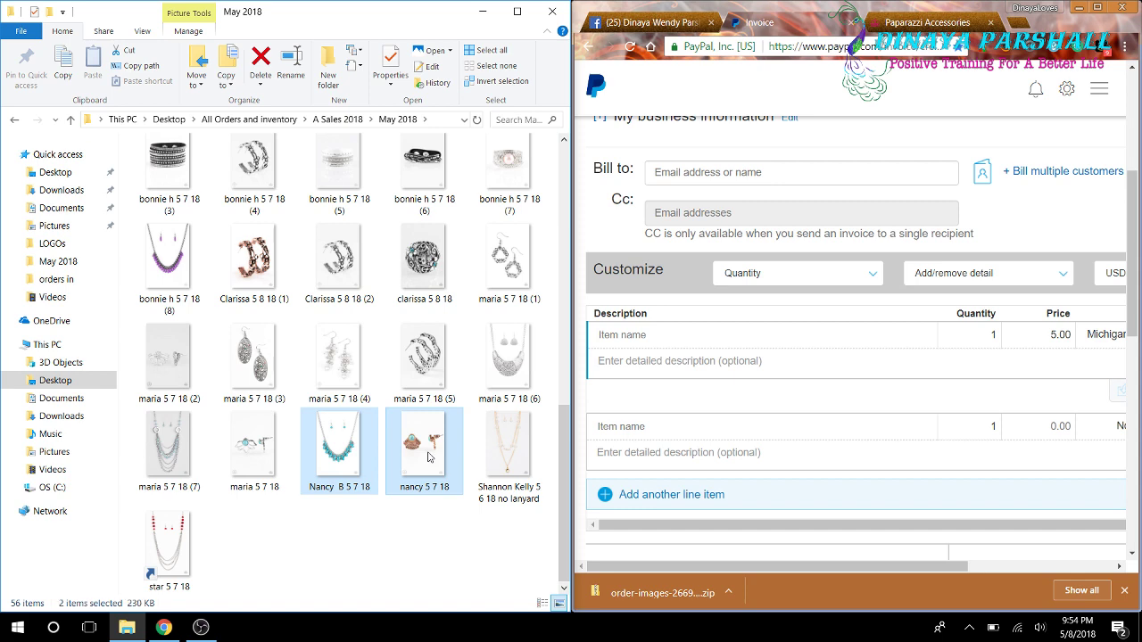
right_click(427, 457)
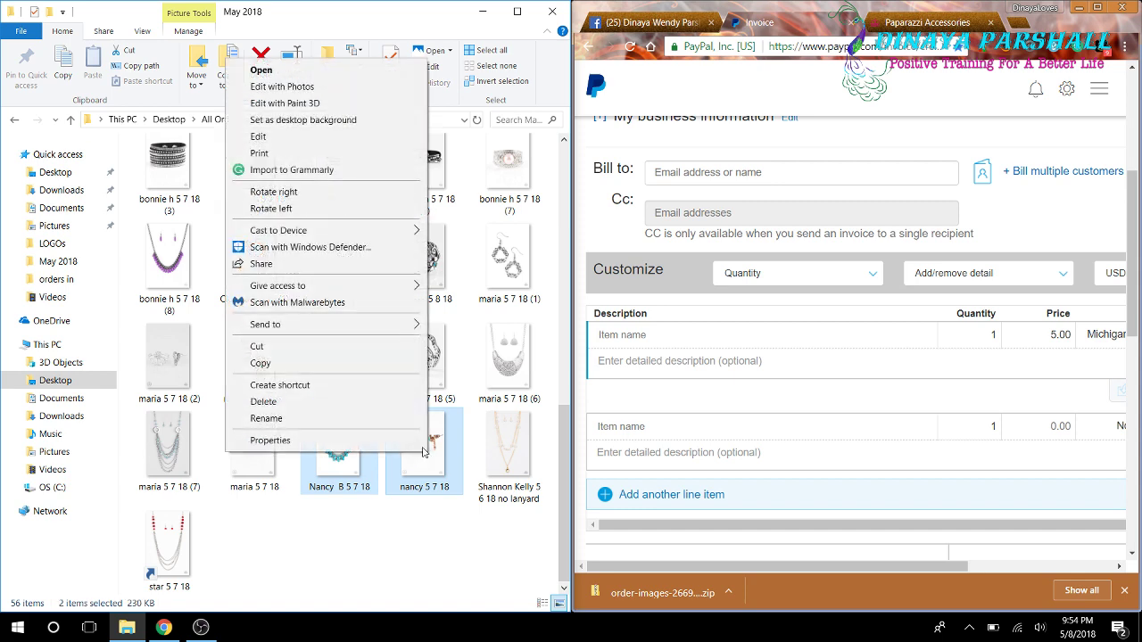
left_click(268, 347)
scroll(339, 430, "up", 6)
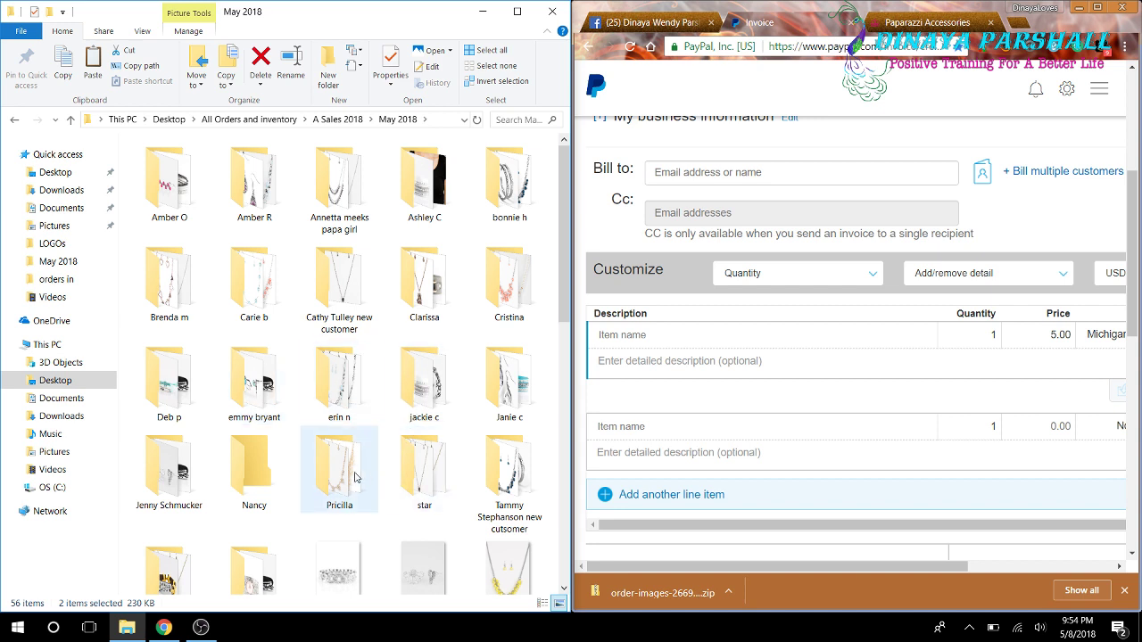
left_click(260, 481)
double_click(260, 481)
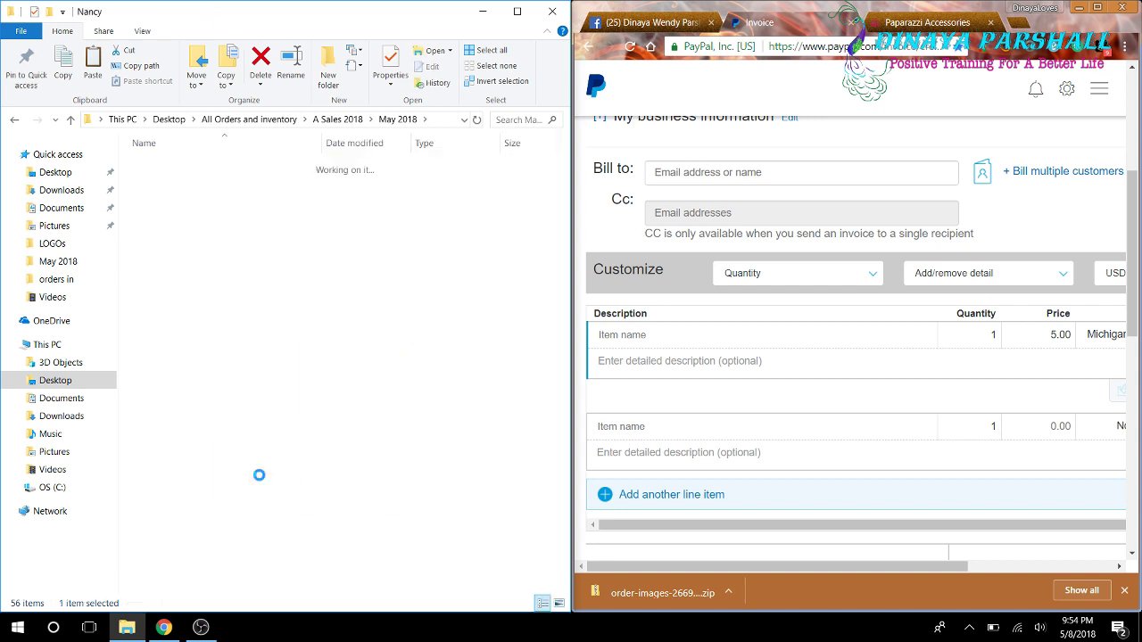
right_click(274, 308)
left_click(183, 410)
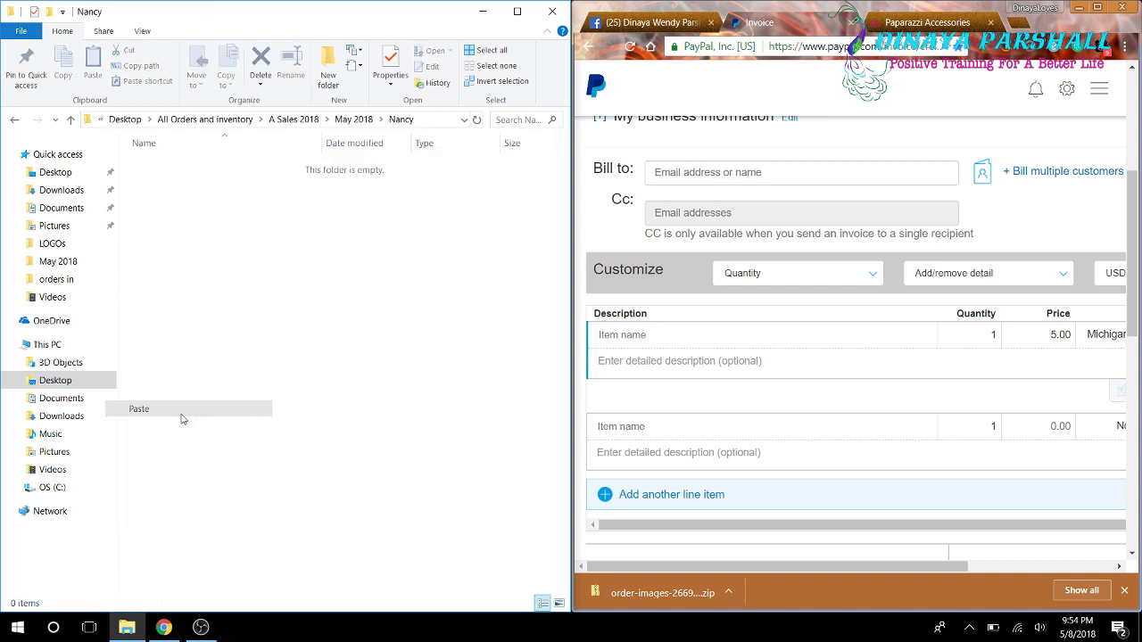
left_click(559, 604)
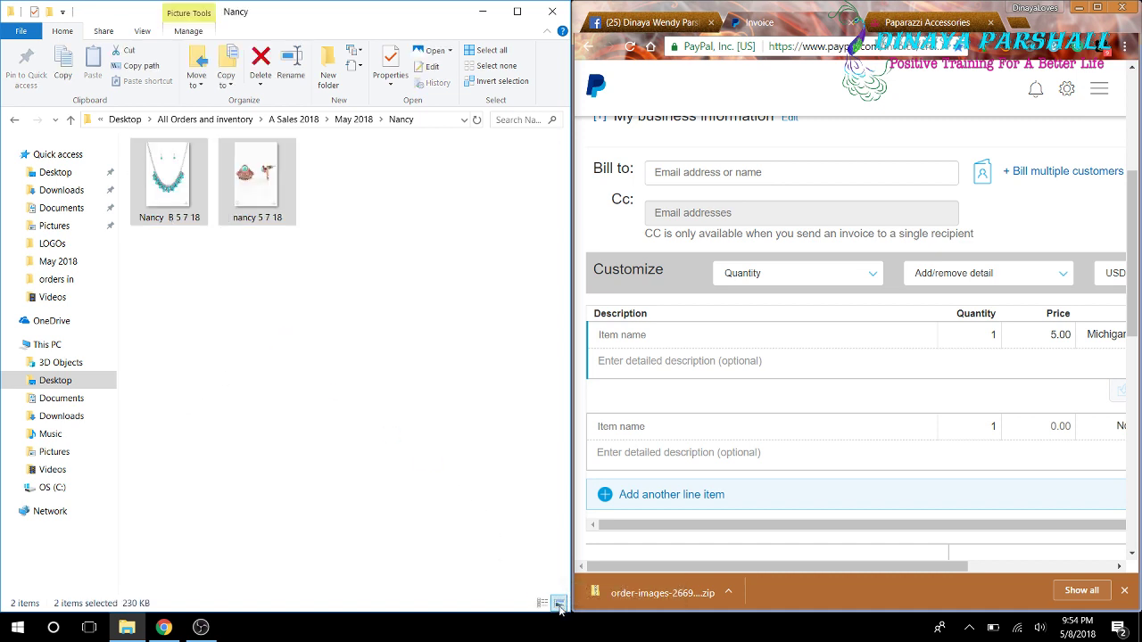
left_click(477, 330)
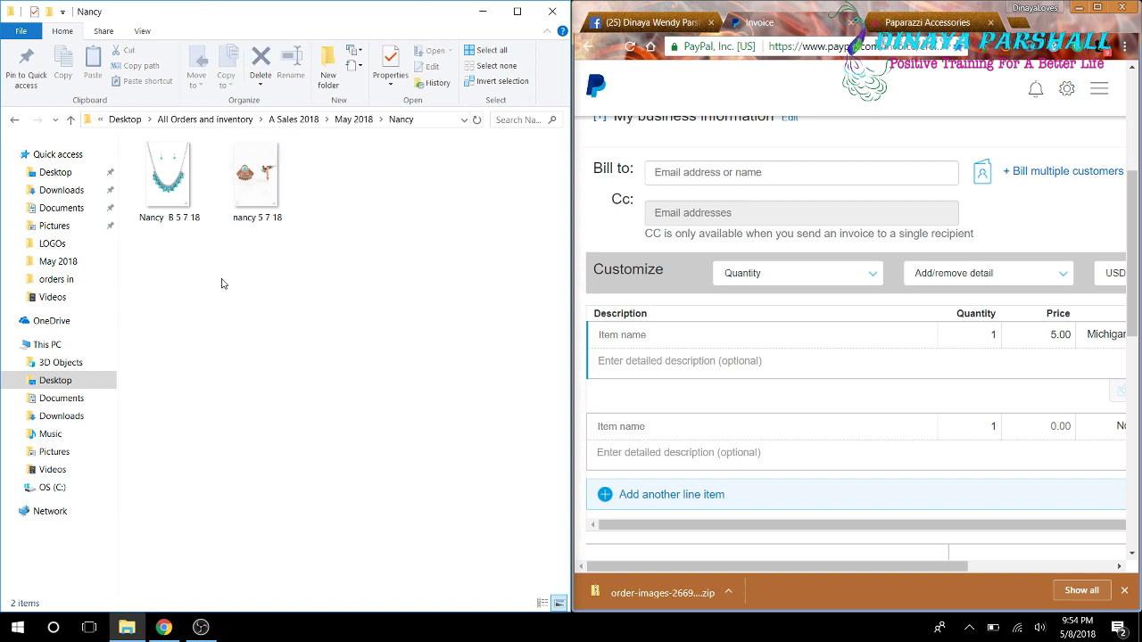
- Return to All Orders and inventory and examine one customer's folder inside by 12 get one 2018
left_click(14, 119)
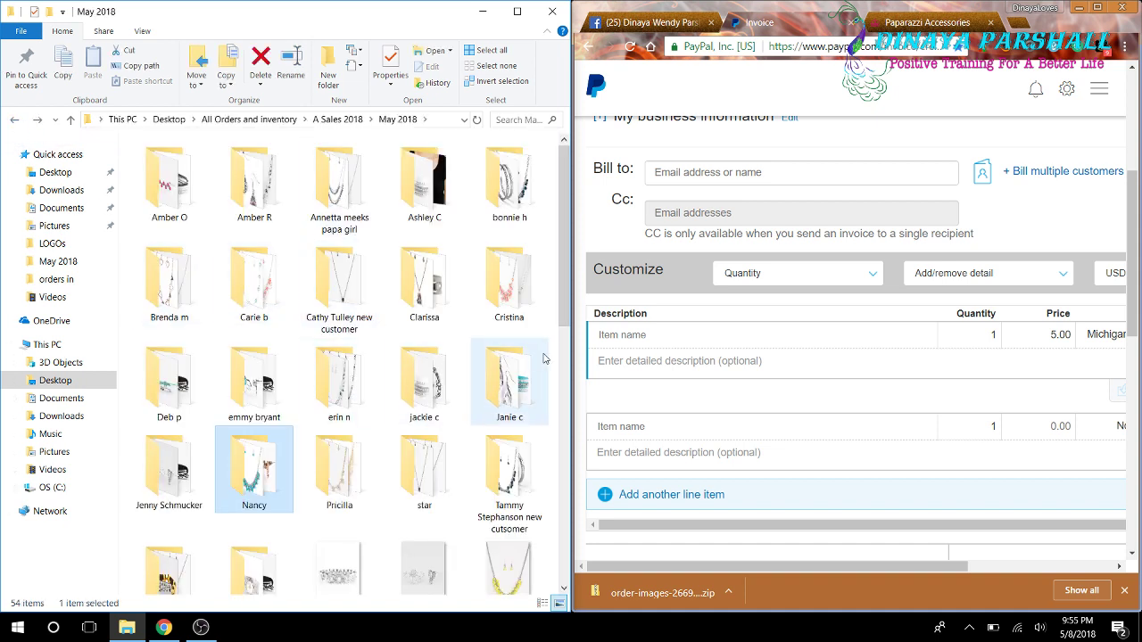
scroll(378, 397, "down", 5)
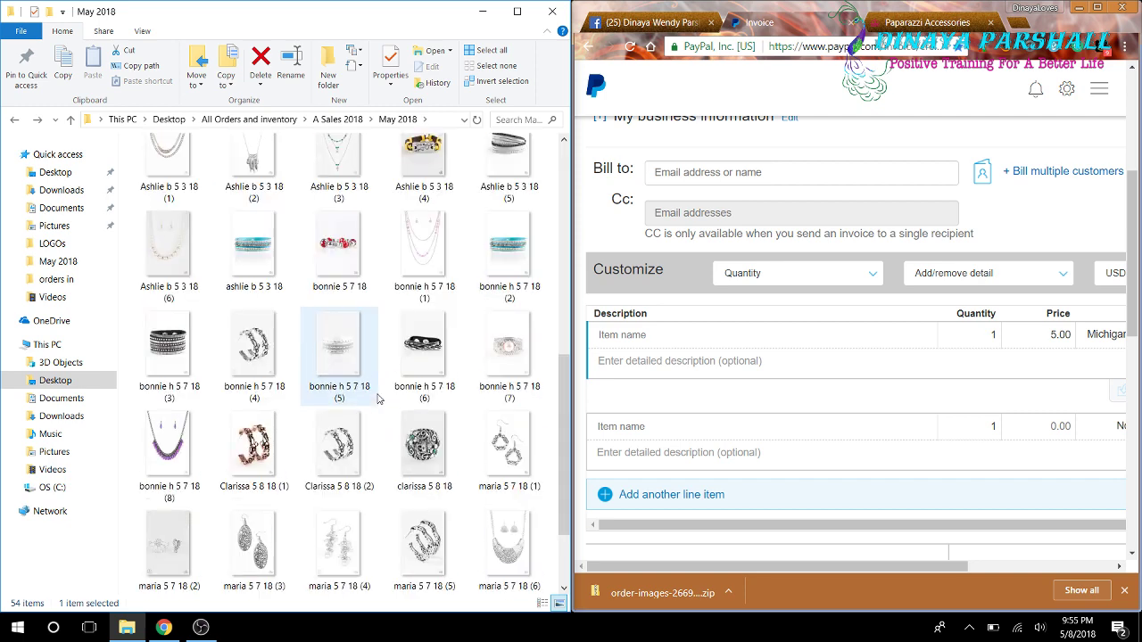
left_click(14, 119)
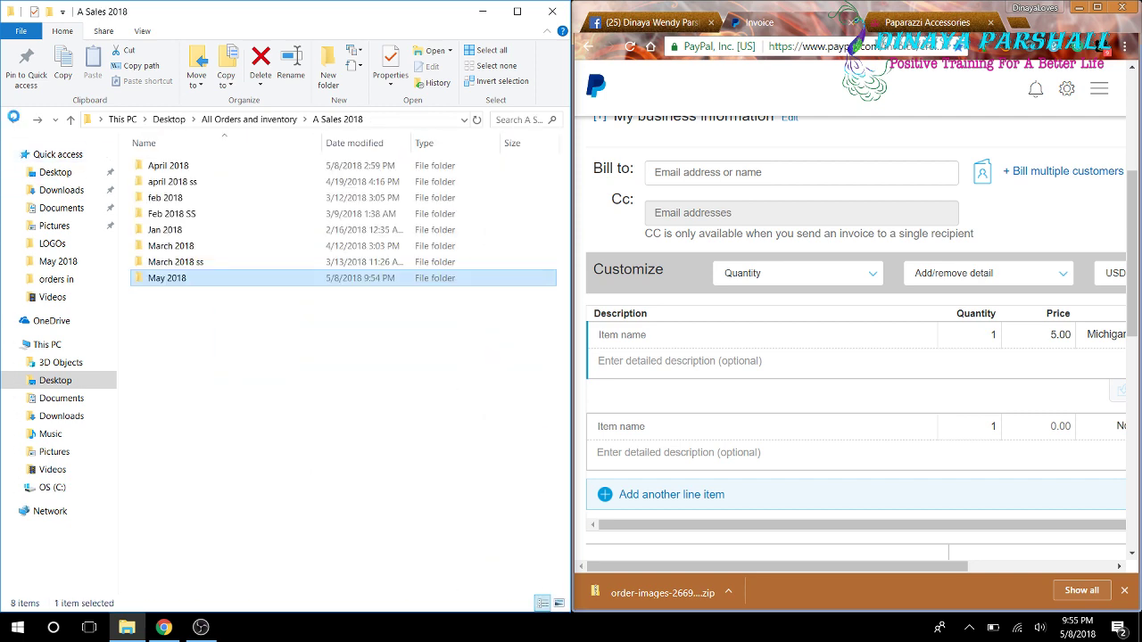
left_click(14, 118)
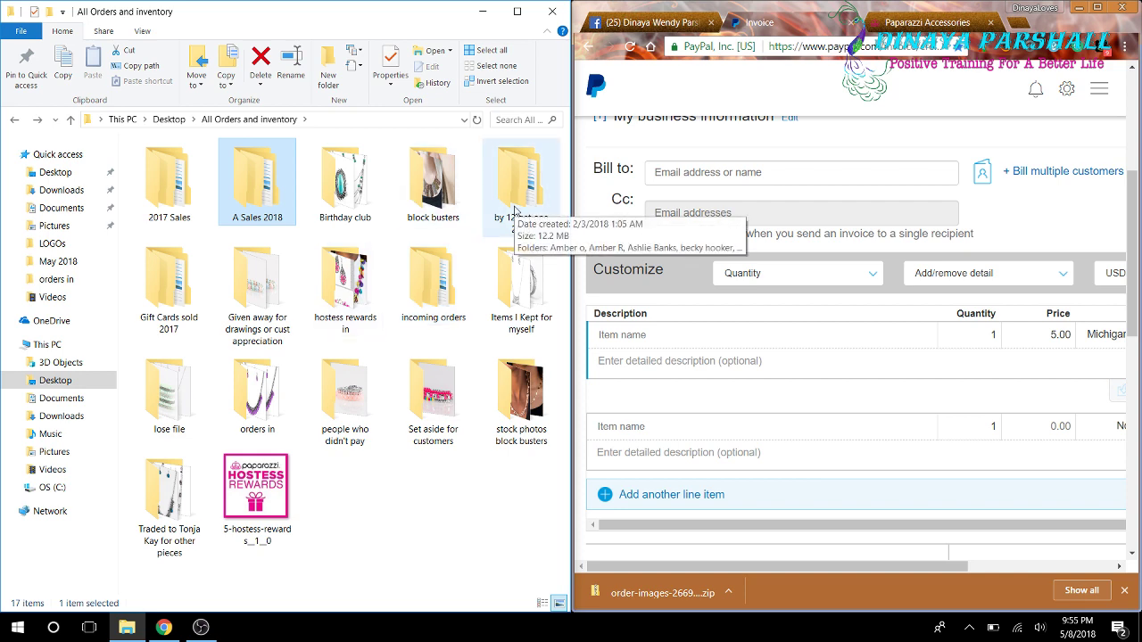
double_click(514, 210)
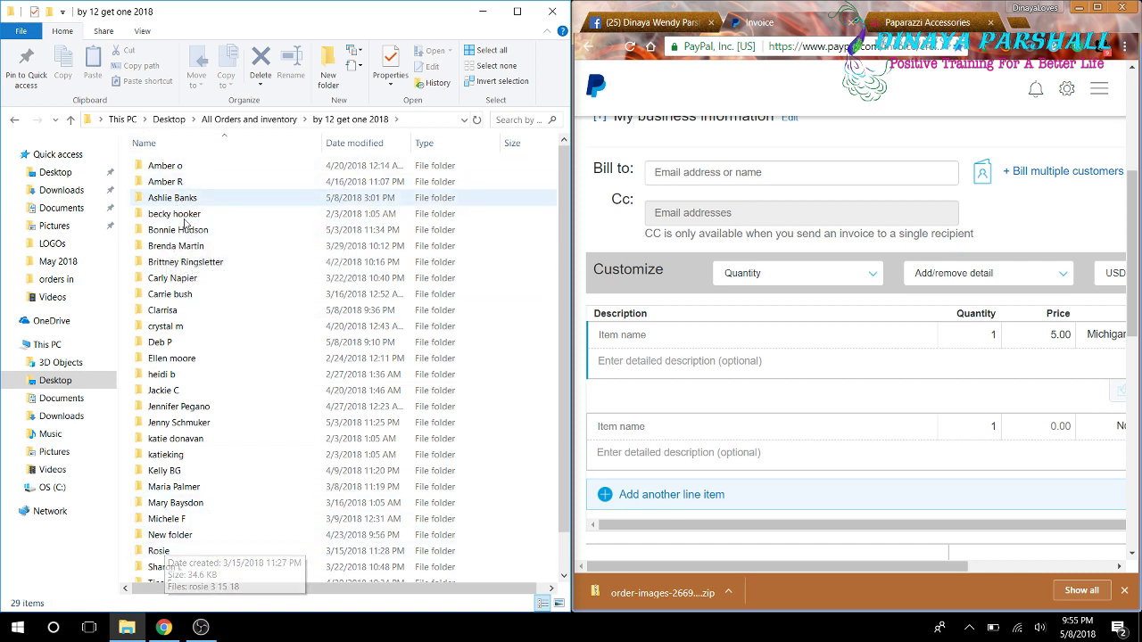
left_click(172, 555)
double_click(172, 554)
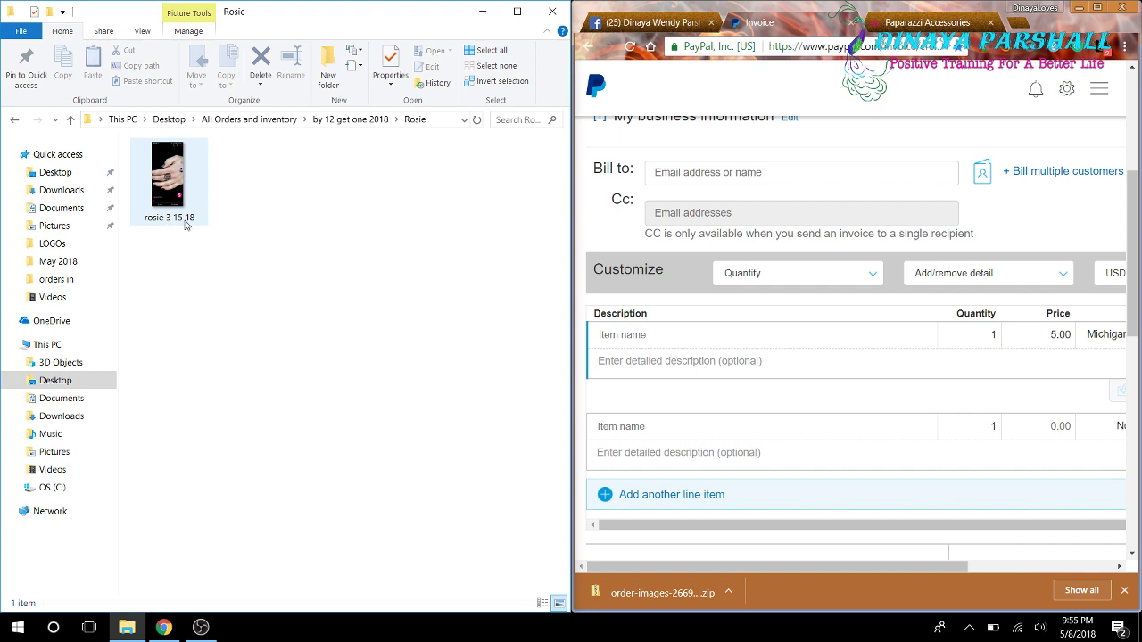
left_click(14, 120)
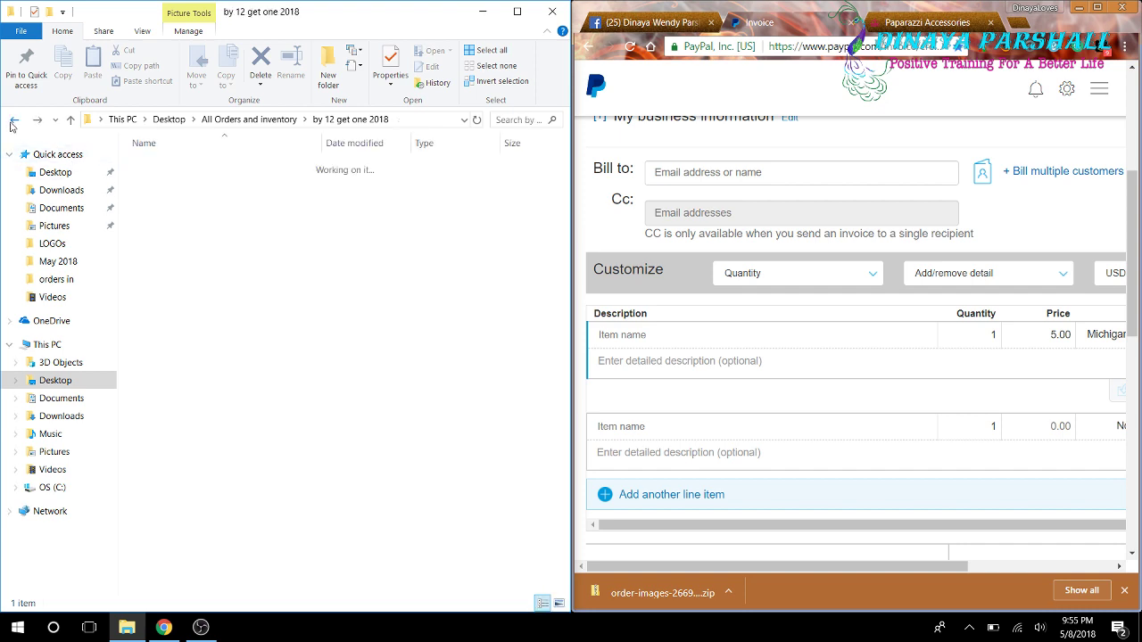
- Move the customer's 5 7 18 (7) ring image from May 2018 into that customer's folder in by 12 get one 2018
left_click(12, 120)
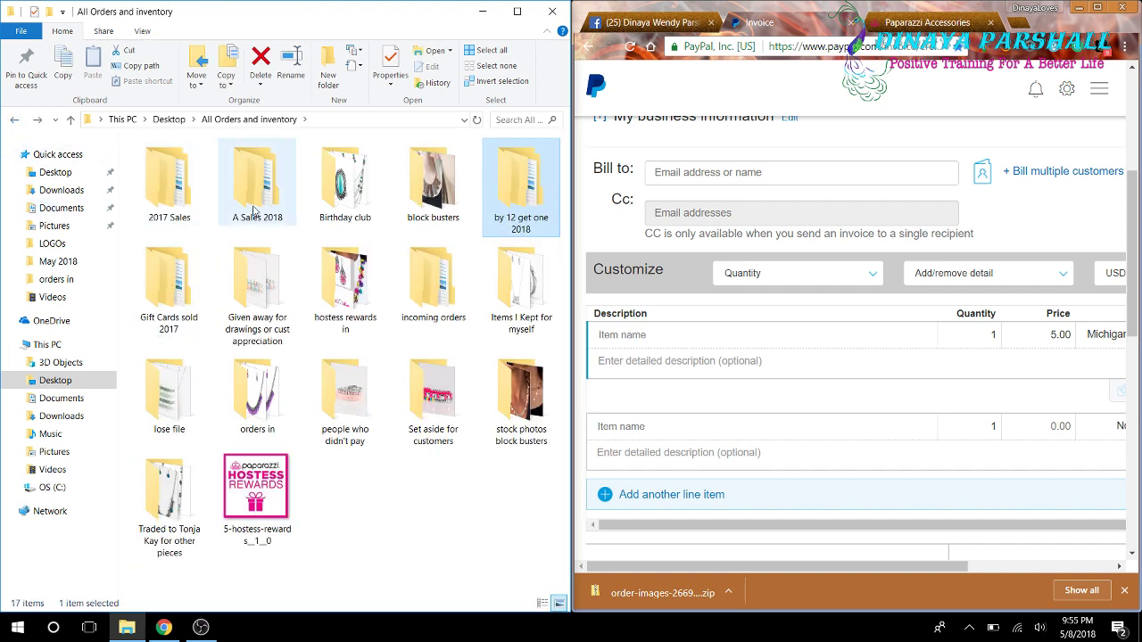
left_click(253, 206)
double_click(181, 281)
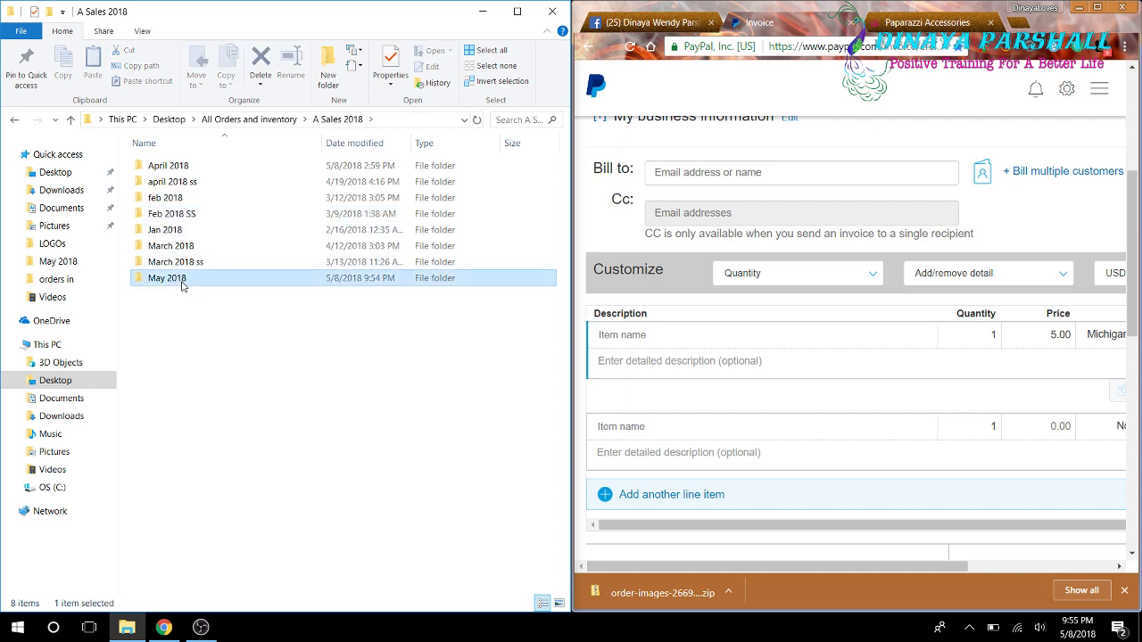
scroll(400, 286, "down", 5)
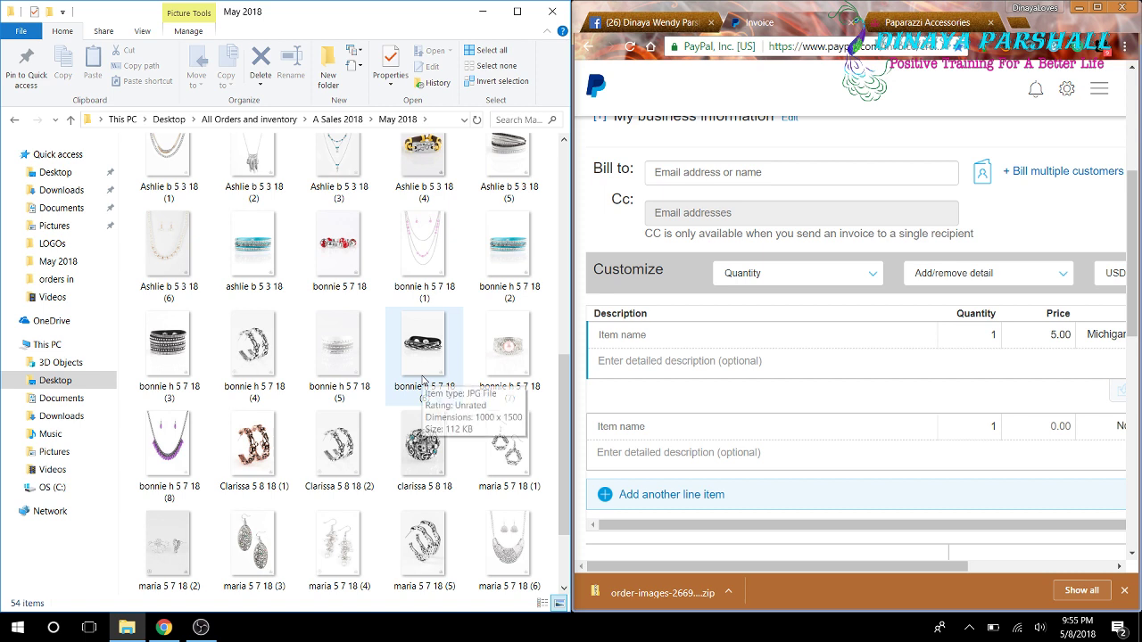
right_click(513, 357)
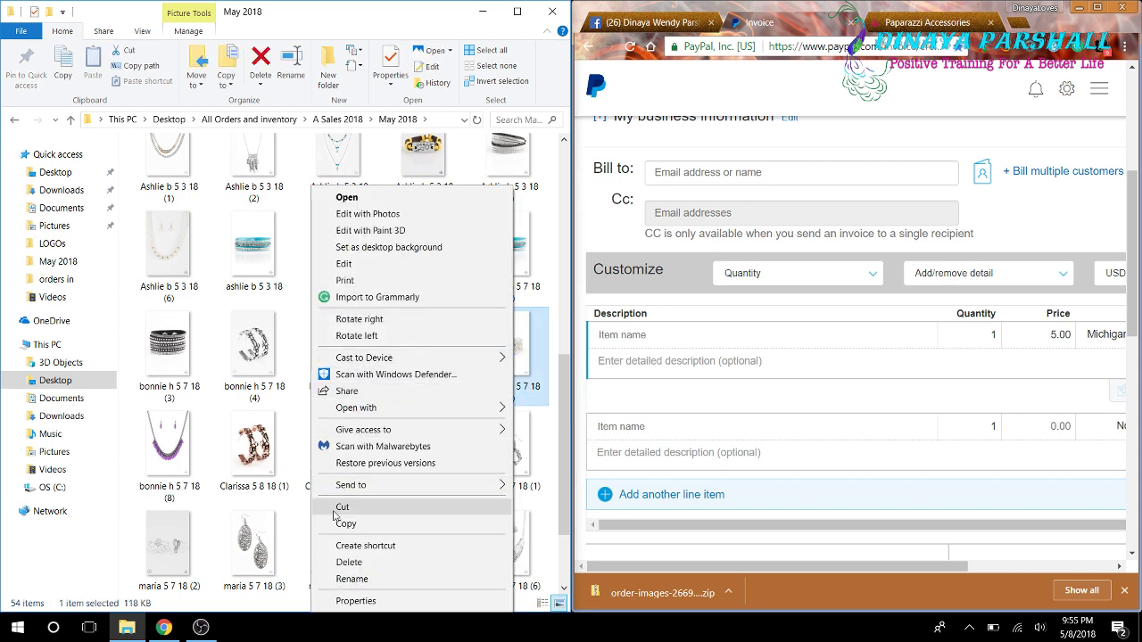
left_click(337, 508)
left_click(16, 120)
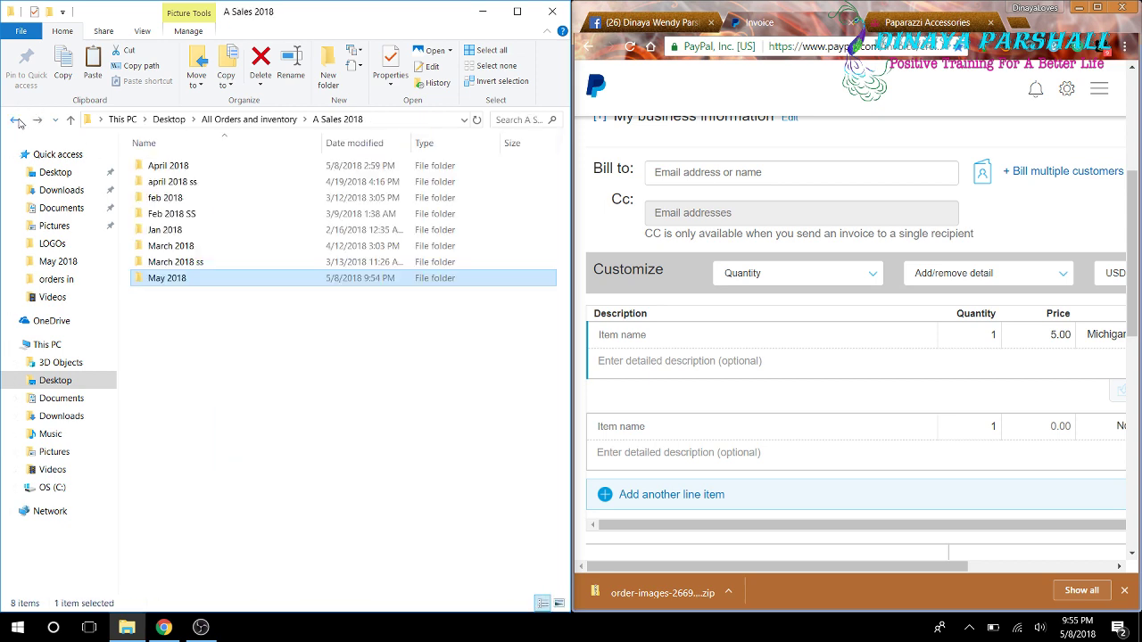
left_click(16, 119)
double_click(546, 204)
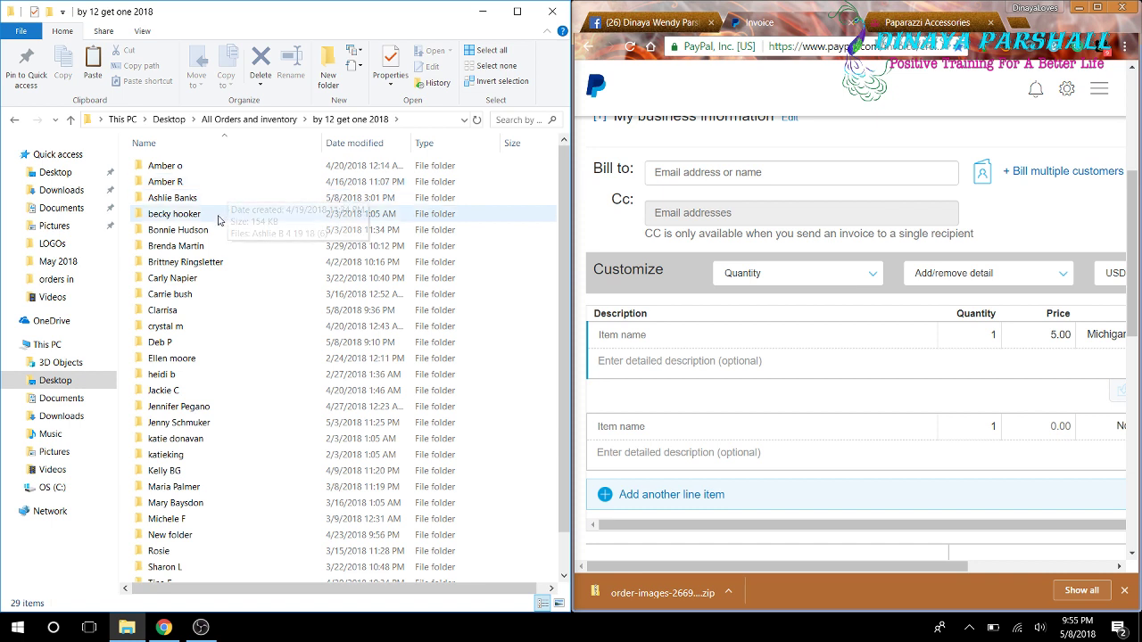
double_click(213, 231)
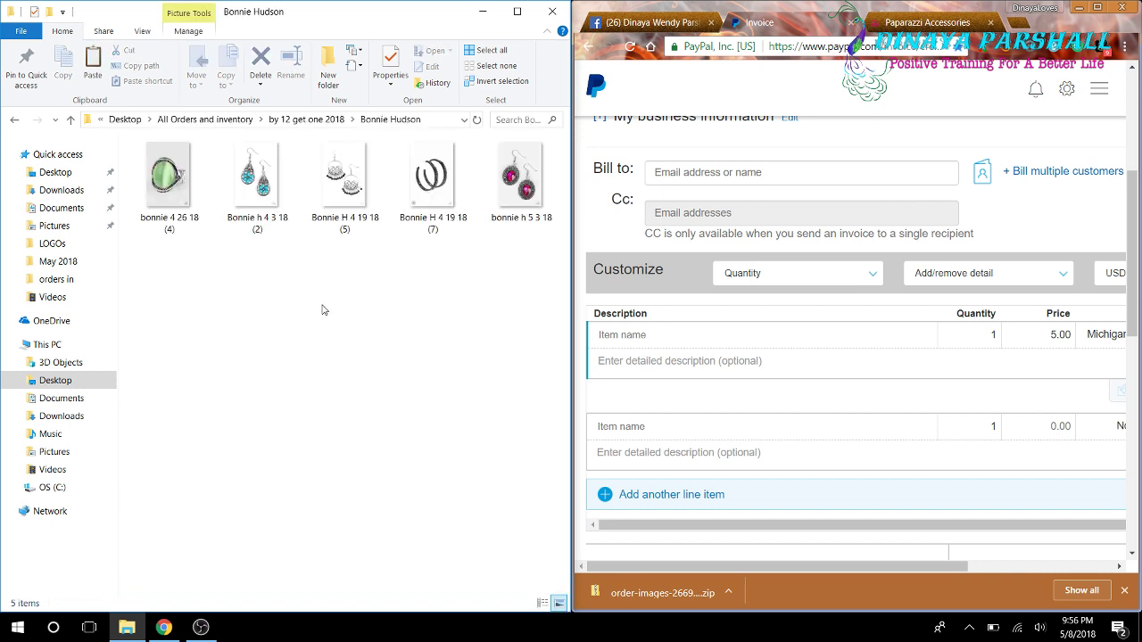
right_click(321, 307)
left_click(187, 411)
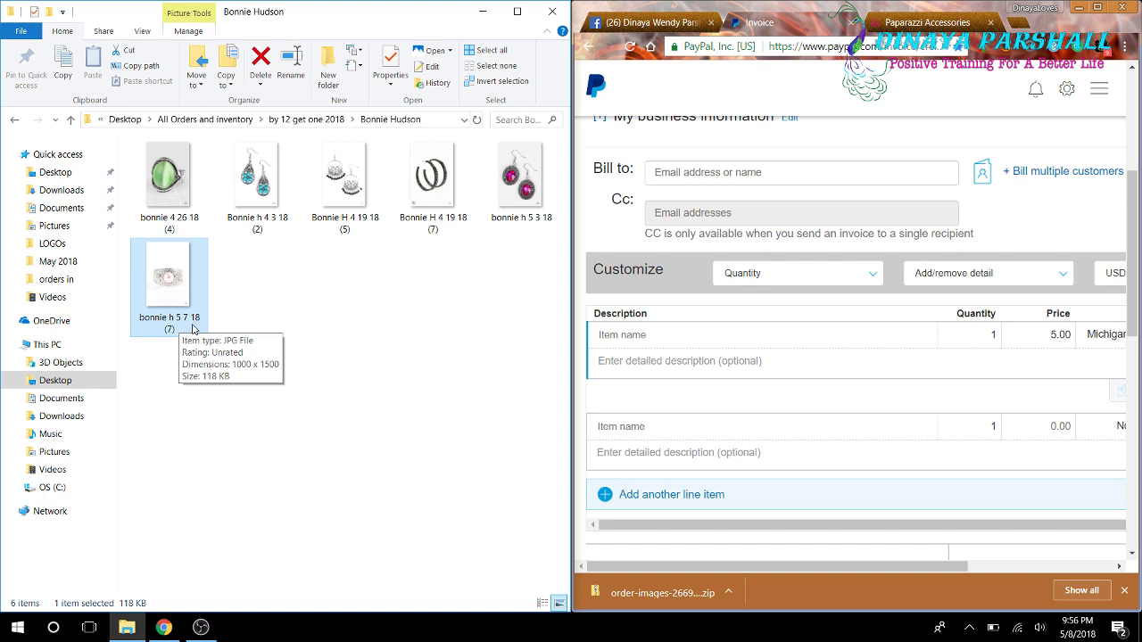
- Return to A Sales 2018 and check how many files the April 2018 folder contains in its properties
left_click(13, 119)
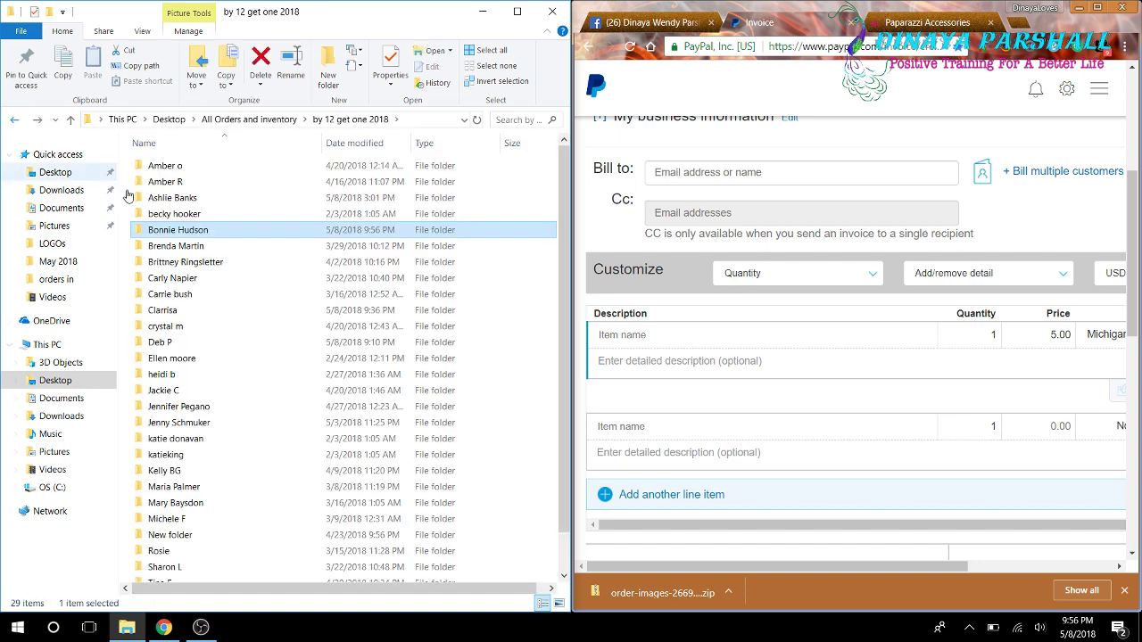
left_click(14, 121)
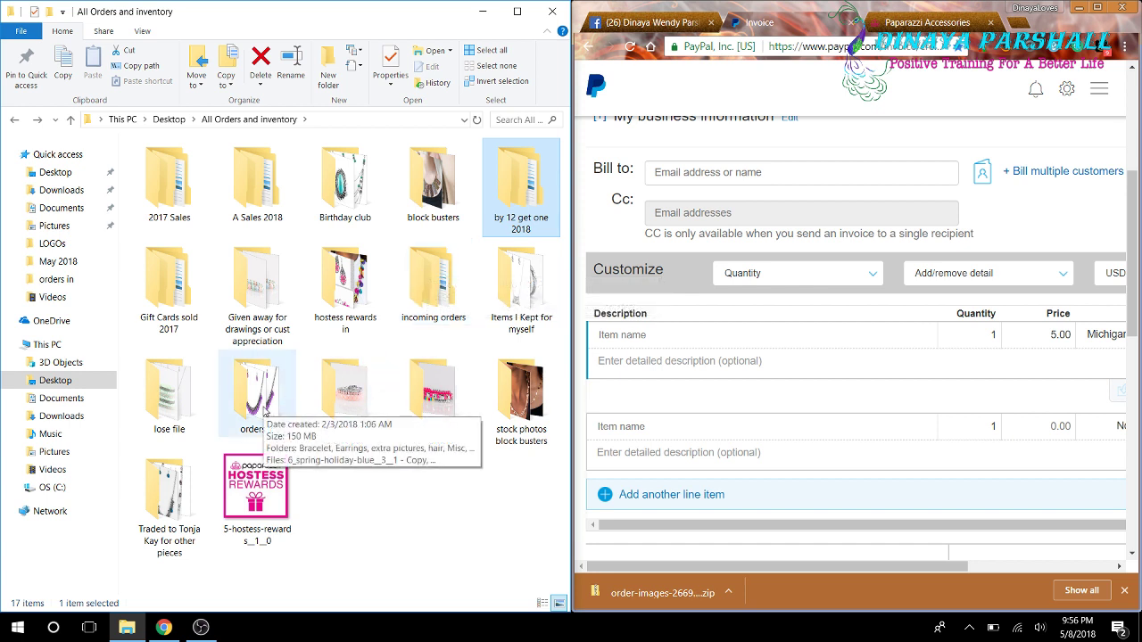
double_click(250, 198)
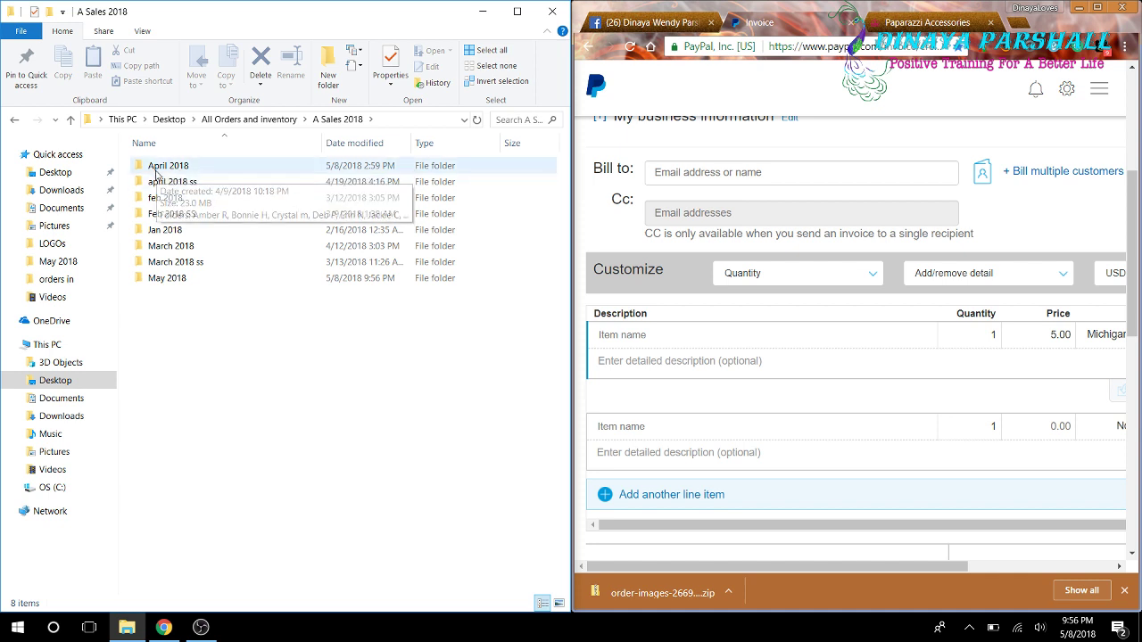
left_click(156, 172)
right_click(156, 171)
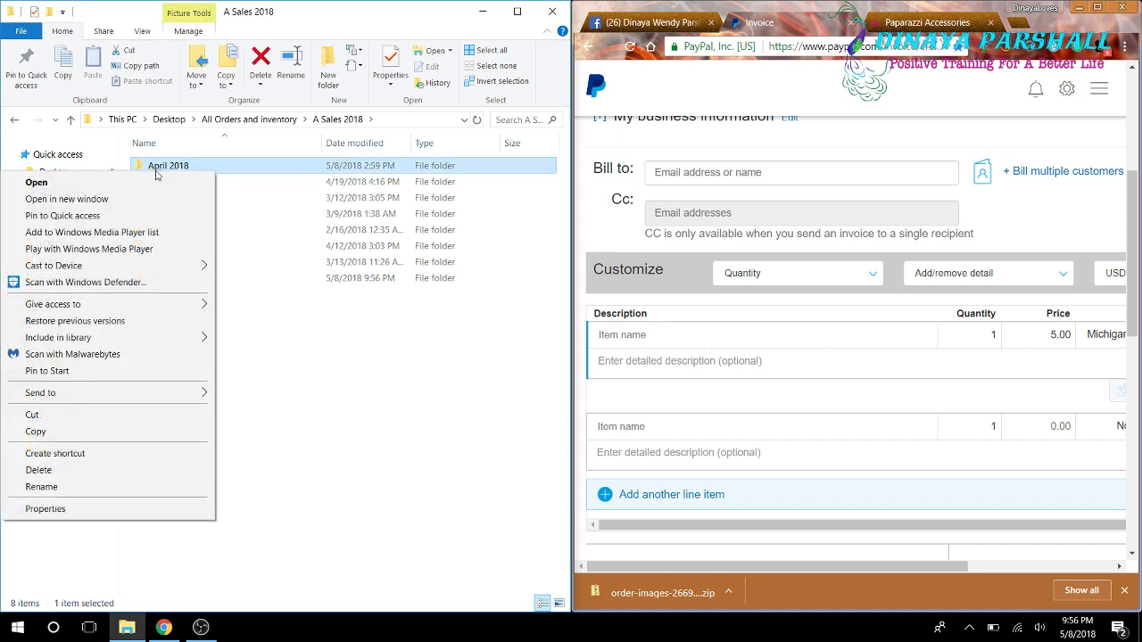
left_click(46, 509)
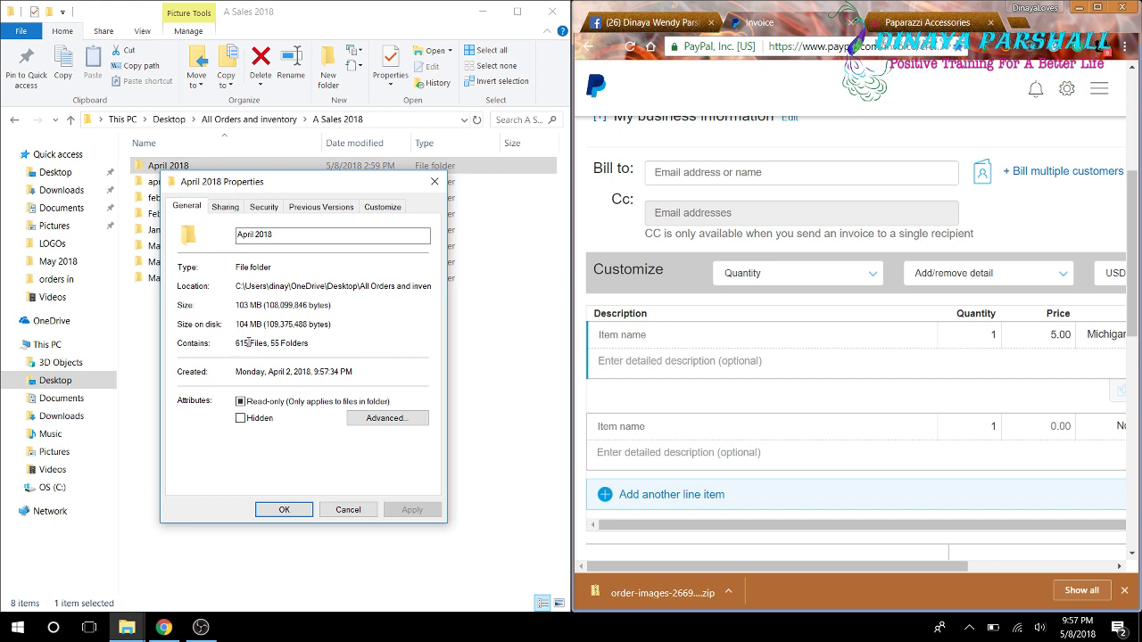
left_click(348, 513)
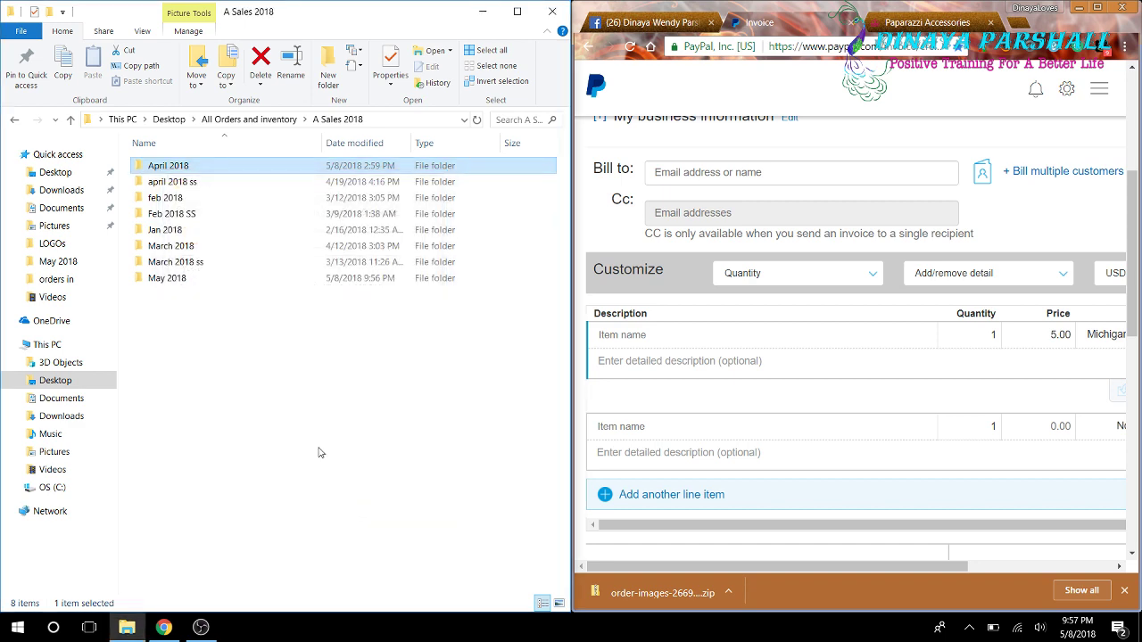
- Check the file counts of the april 2018 ss and feb 2018 folders in their properties
left_click(175, 184)
right_click(175, 185)
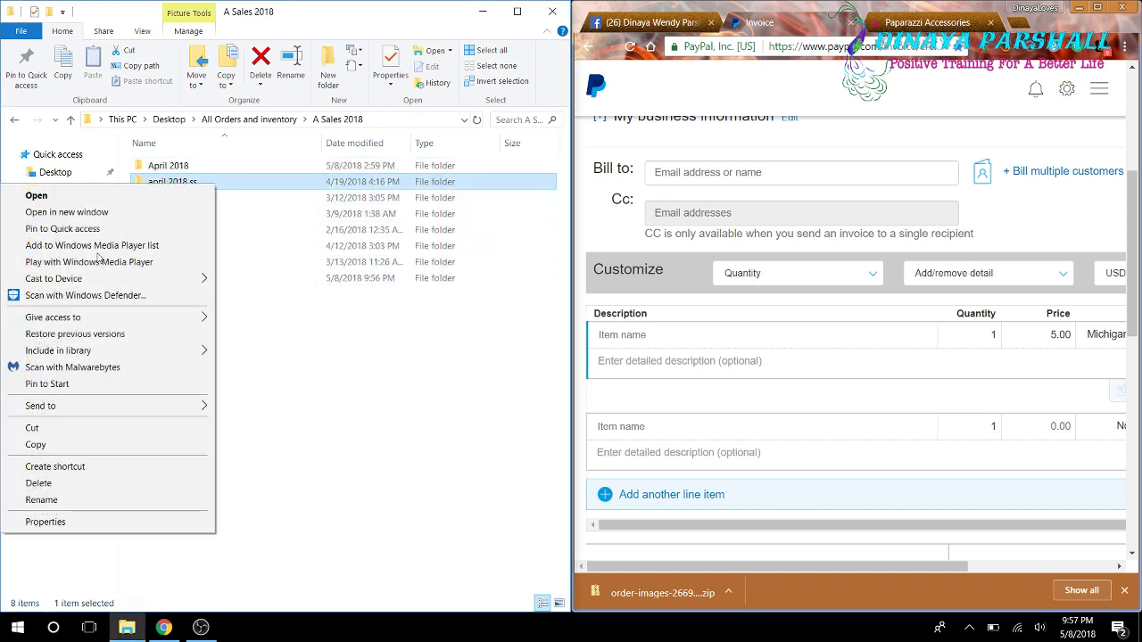
left_click(66, 519)
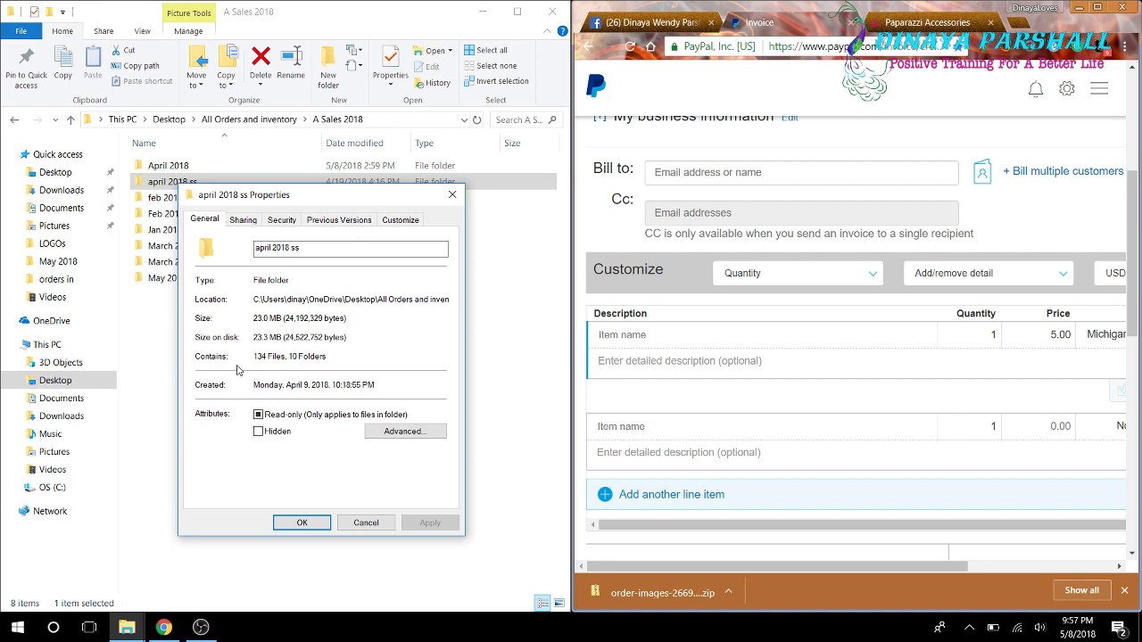
left_click(384, 525)
right_click(175, 196)
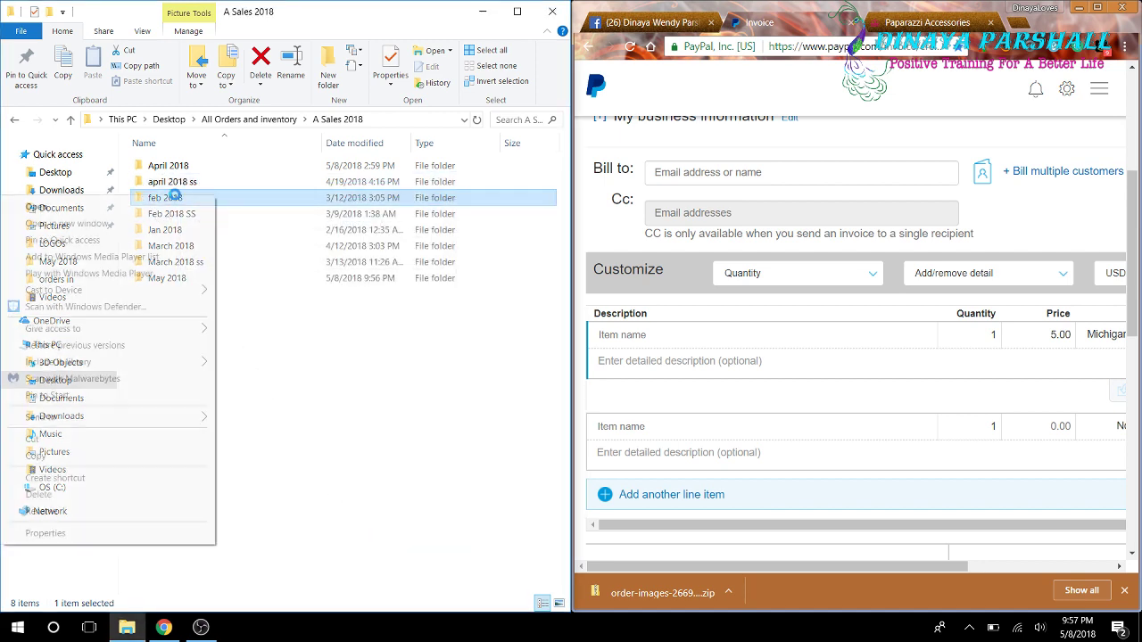
left_click(47, 532)
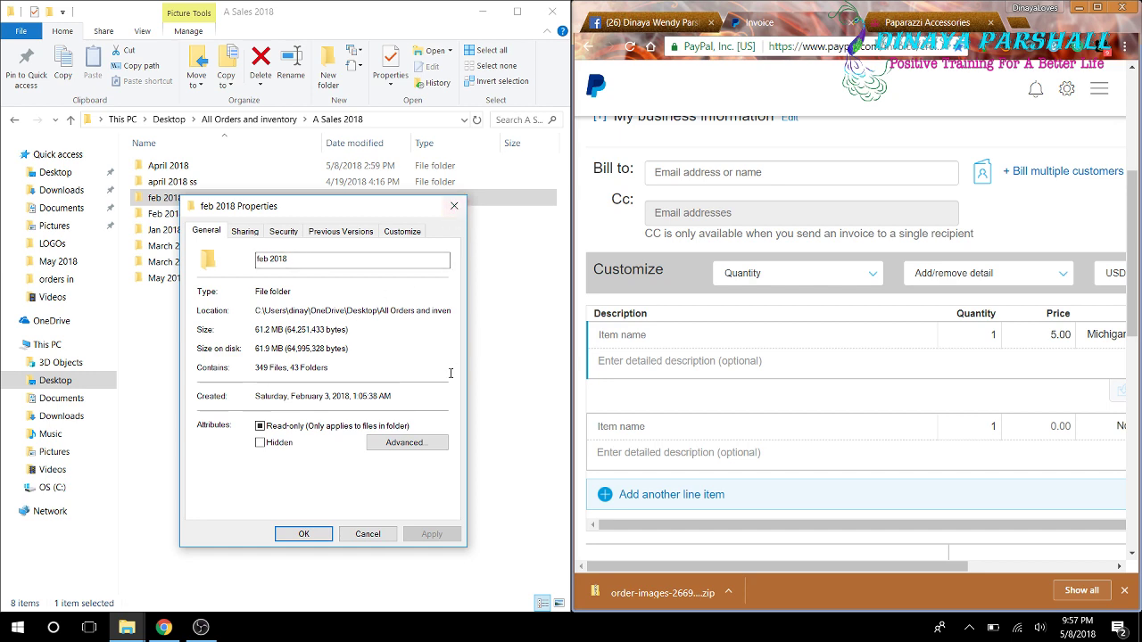
left_click(367, 533)
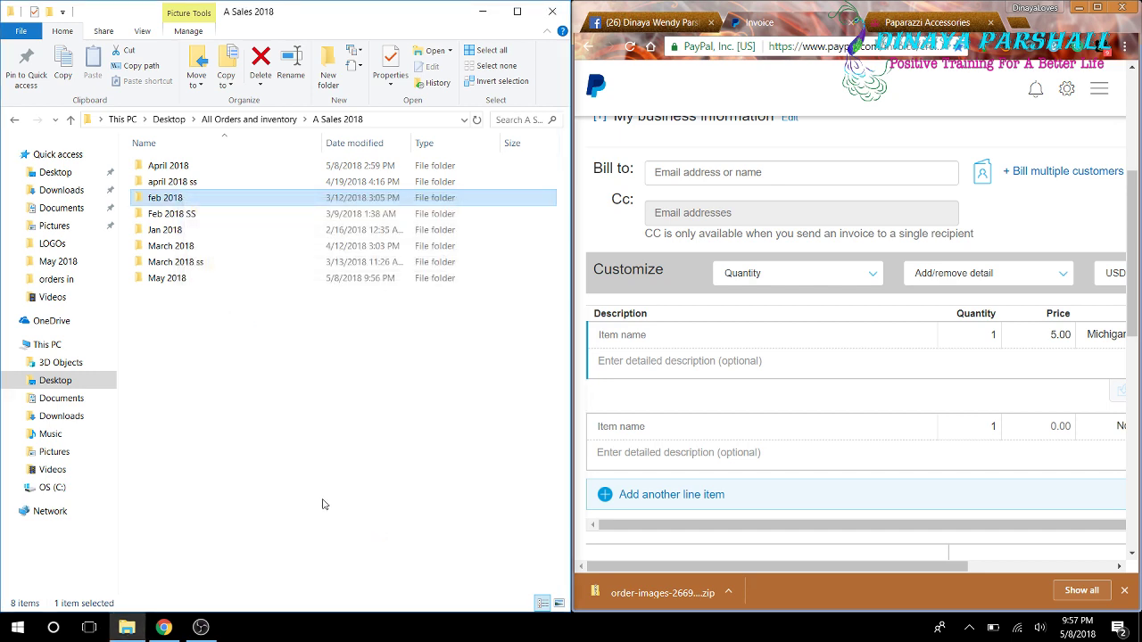
- Bring up the Paparazzi Accessories order page and examine the first order images folder inside incoming orders
left_click(15, 125)
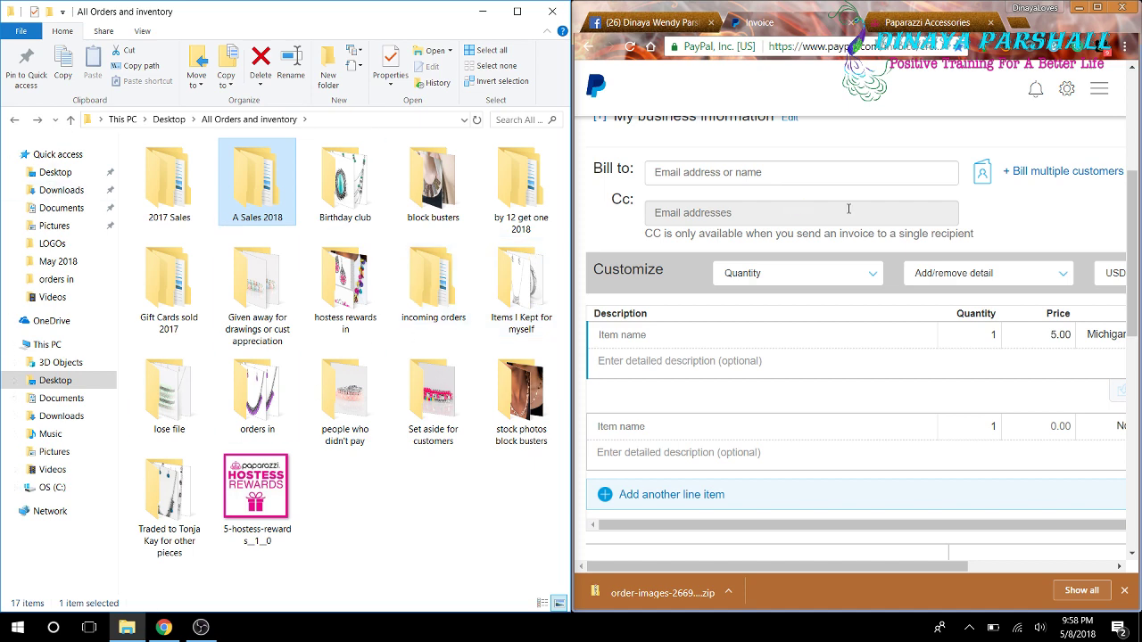
left_click(925, 22)
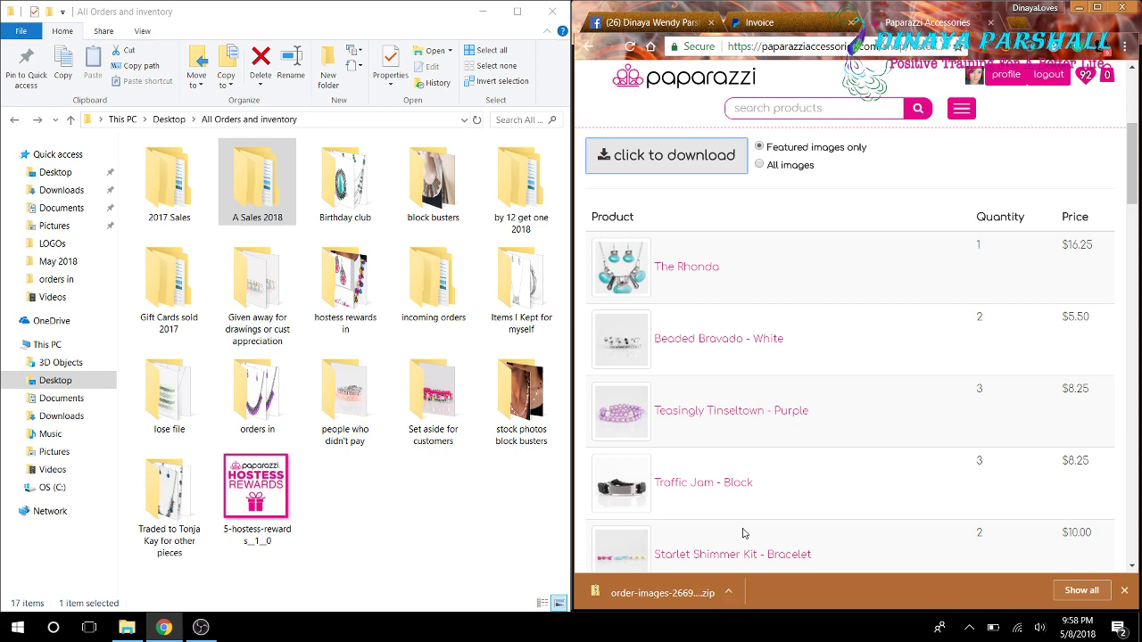
double_click(442, 308)
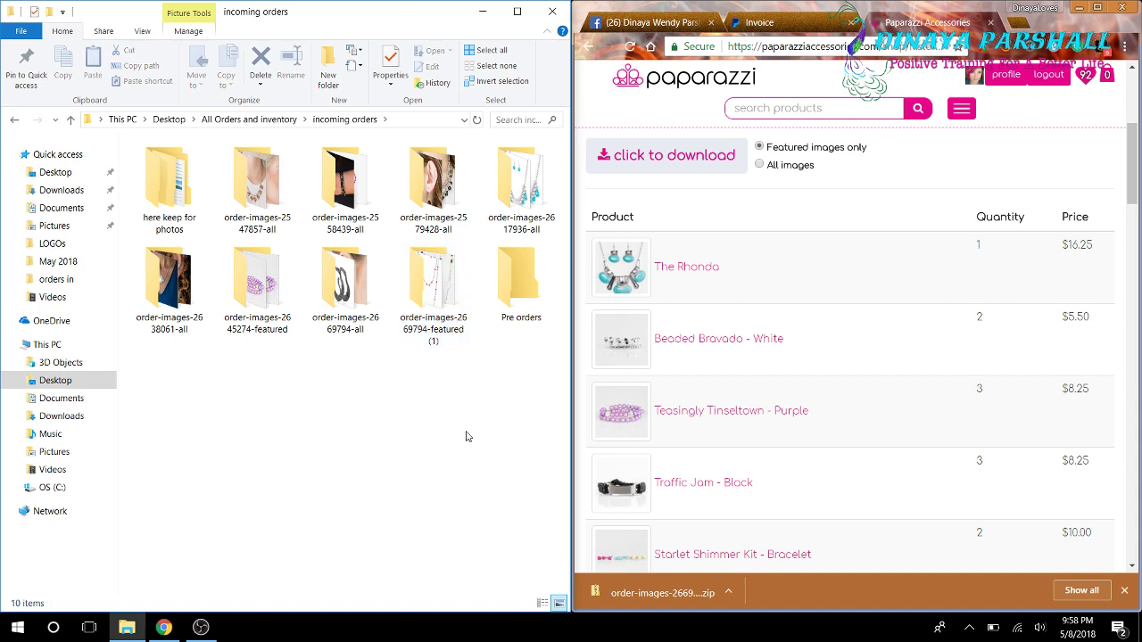
left_click(253, 173)
double_click(253, 172)
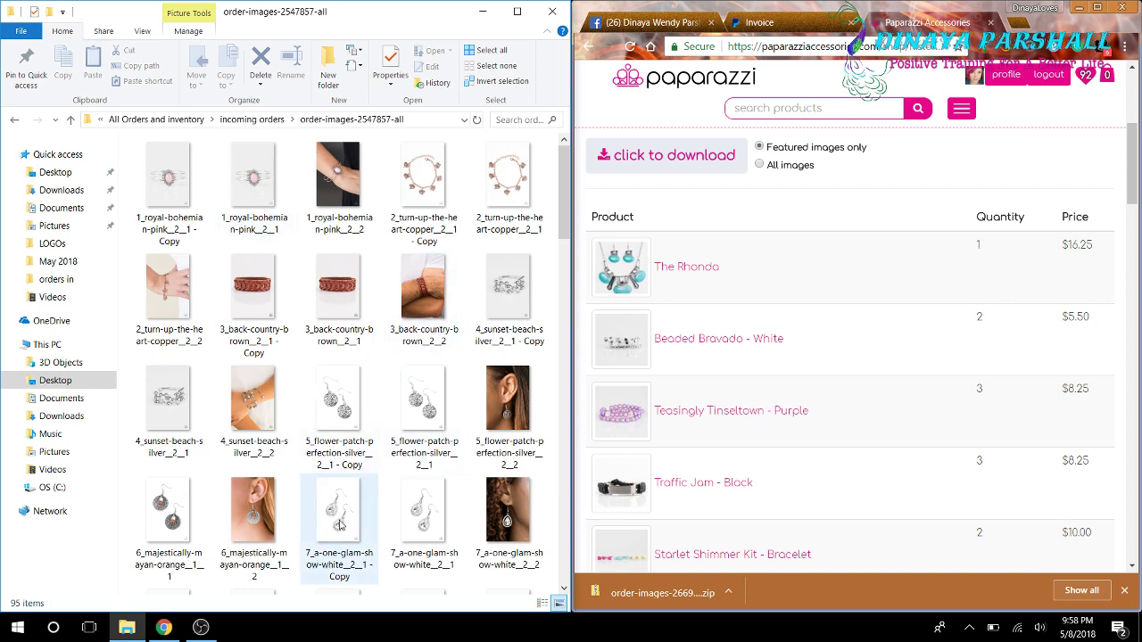
scroll(317, 473, "down", 3)
scroll(314, 449, "down", 2)
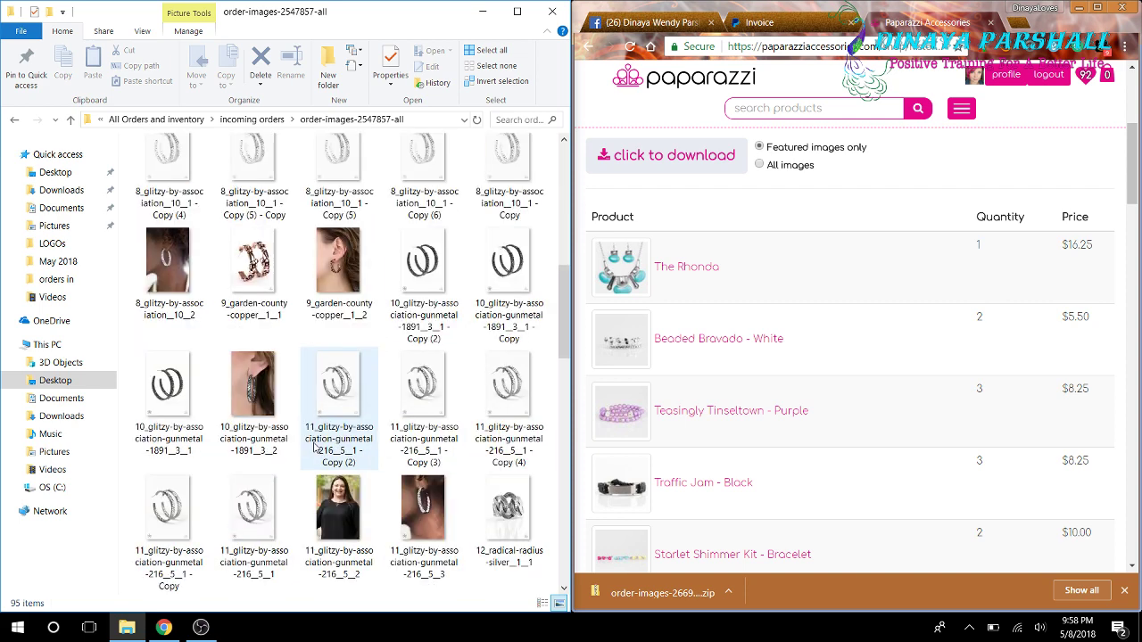
left_click(12, 120)
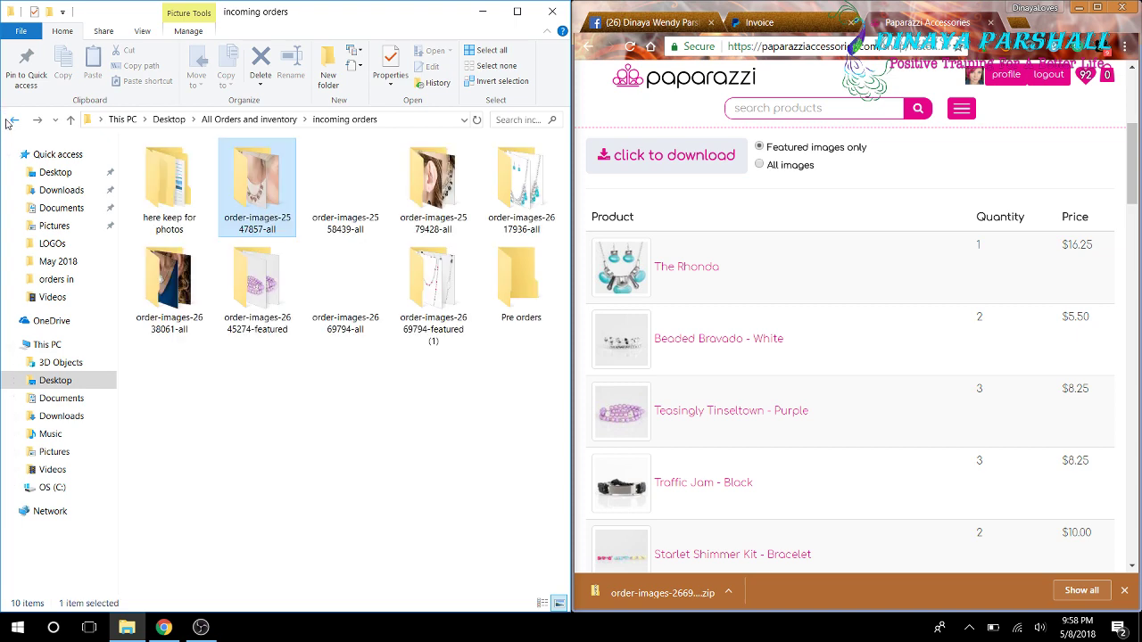
left_click(12, 120)
- Examine the copper subfolder of the rings folder inside orders in
double_click(259, 403)
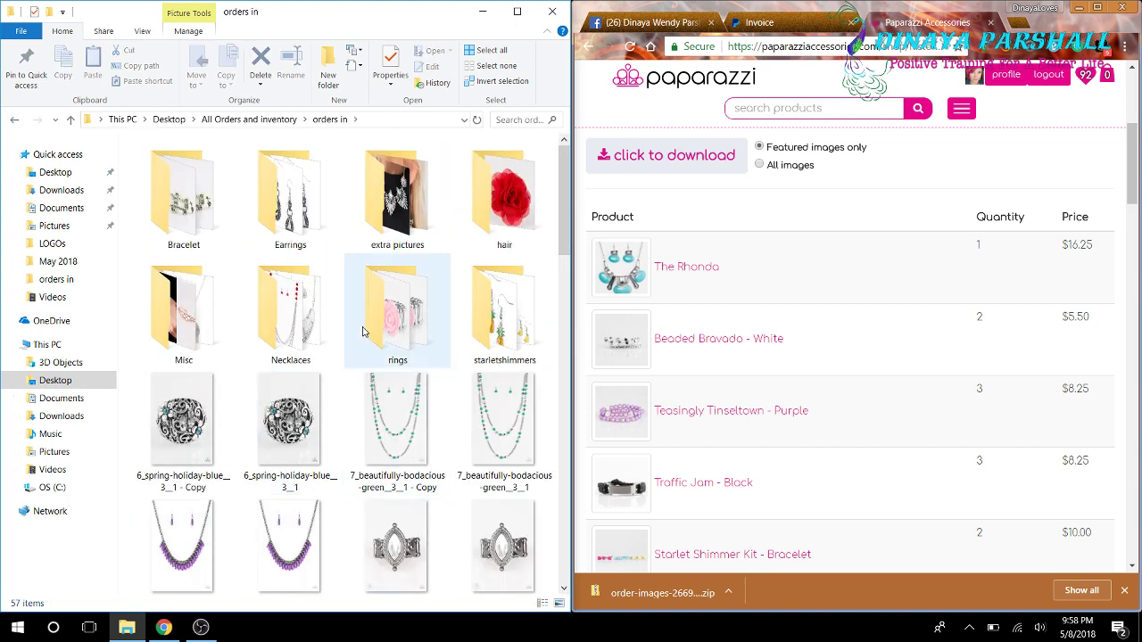
left_click(409, 323)
double_click(409, 323)
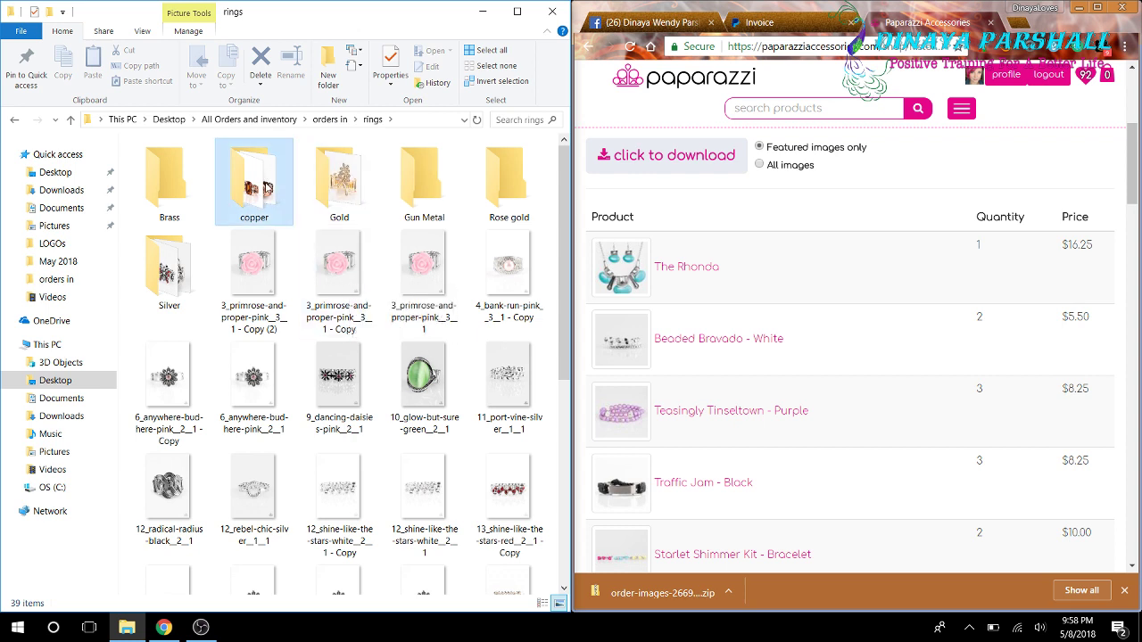
left_click(264, 183)
double_click(264, 183)
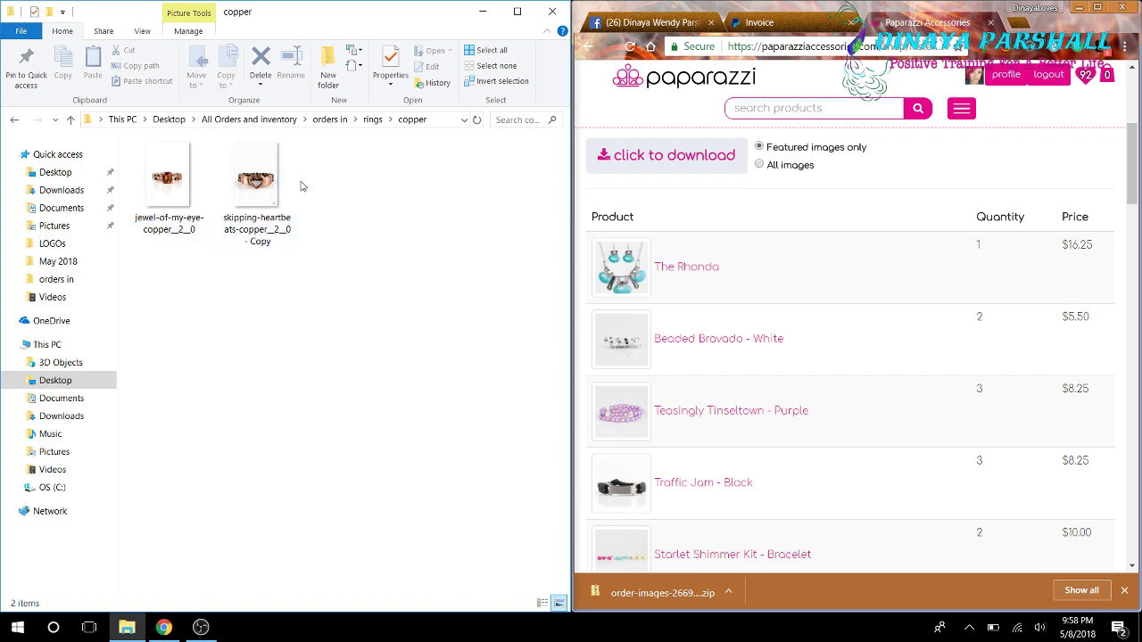
left_click(11, 119)
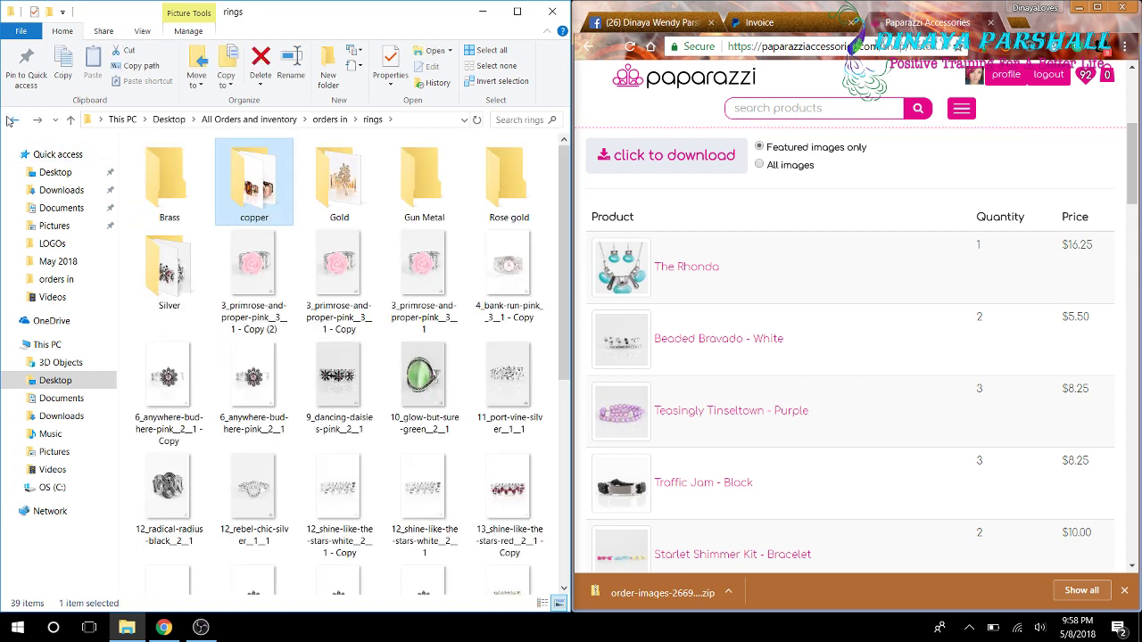
left_click(17, 126)
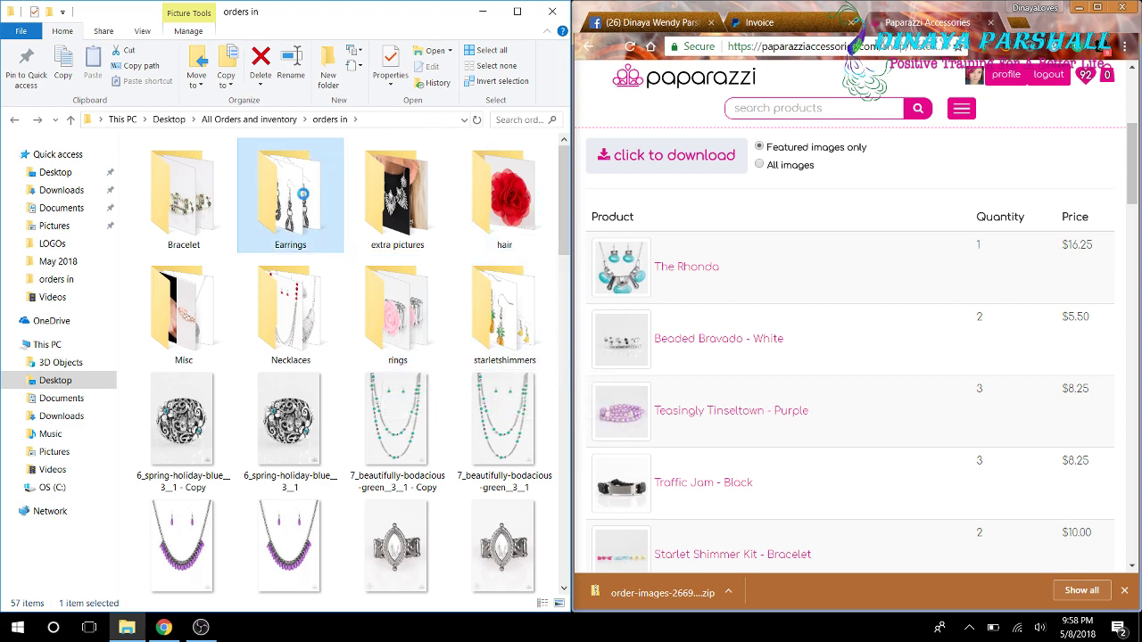
- Look through the Earrings folder in orders in and view its black Earrings display image at full size
double_click(292, 196)
scroll(339, 527, "down", 10)
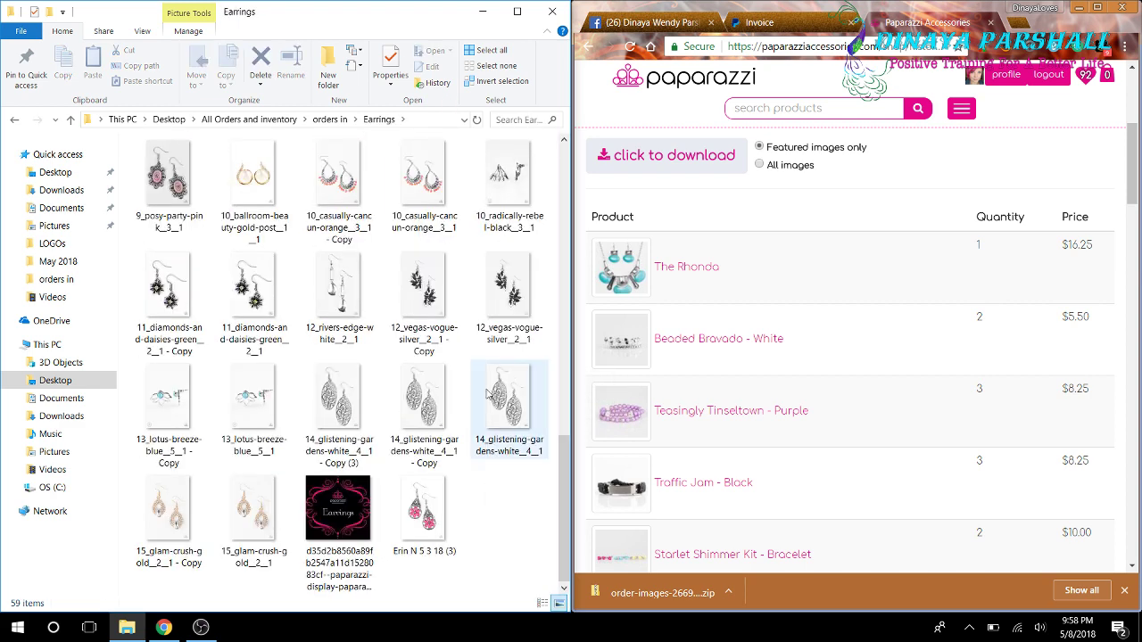
double_click(339, 533)
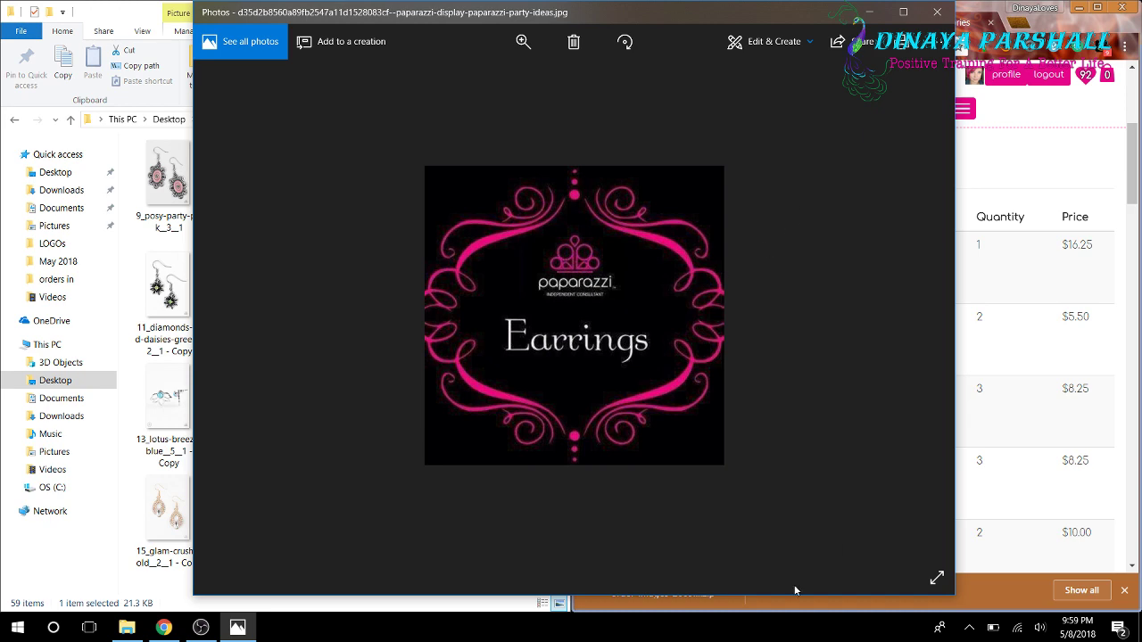
left_click(937, 11)
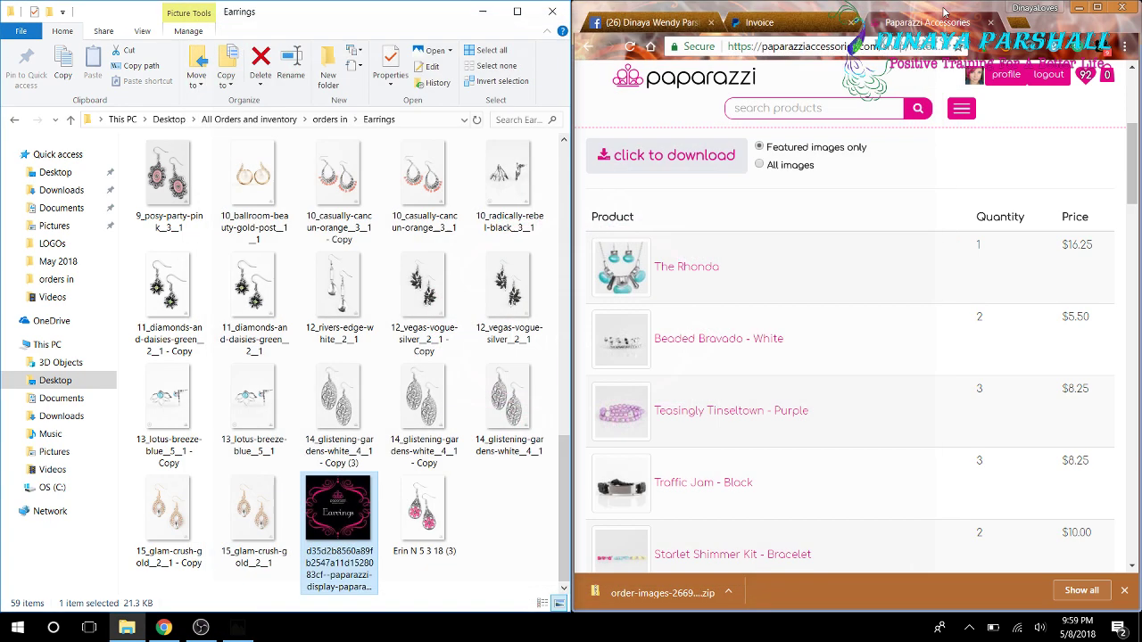
left_click(14, 122)
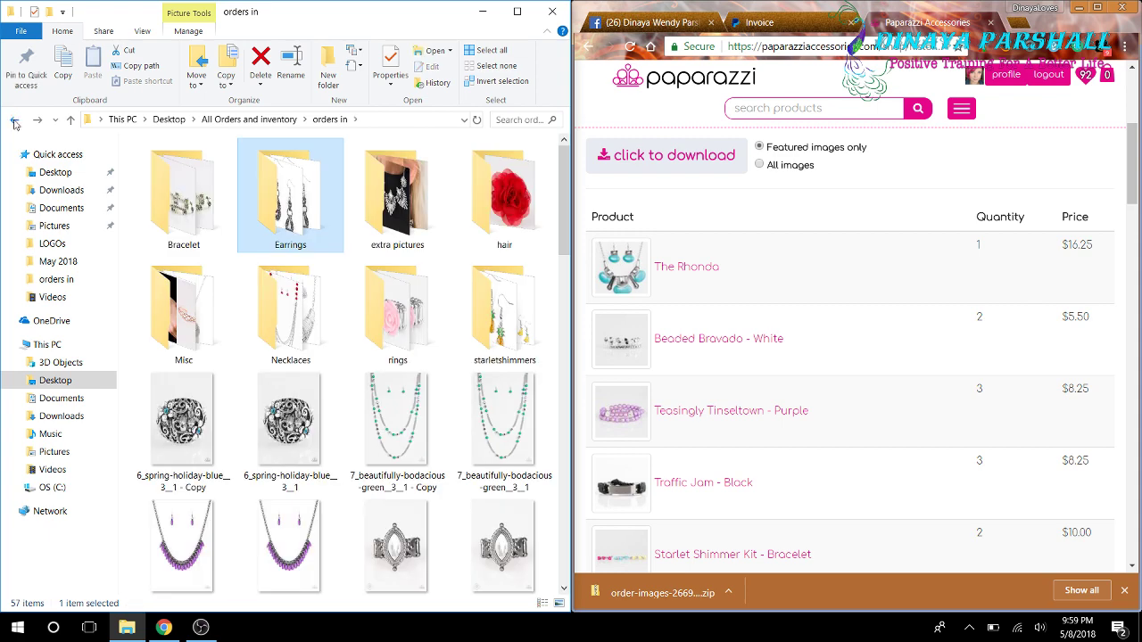
left_click(15, 122)
left_click(14, 123)
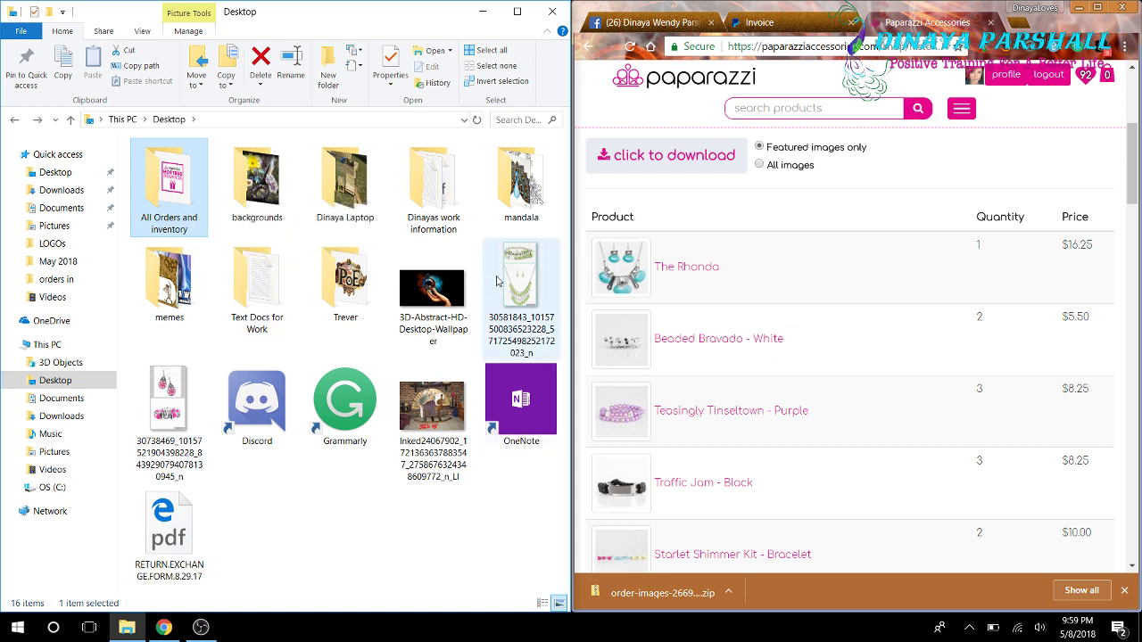
- Reopen All Orders and inventory and look through hostess rewards in and its Mystery hostess 2018 folder
double_click(171, 190)
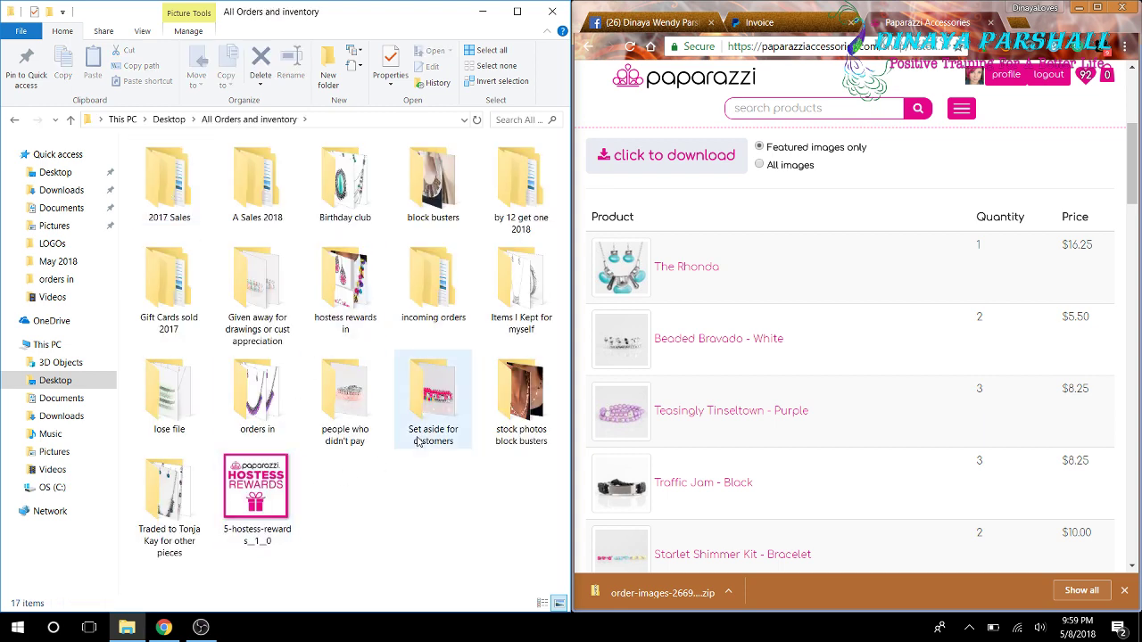
double_click(362, 303)
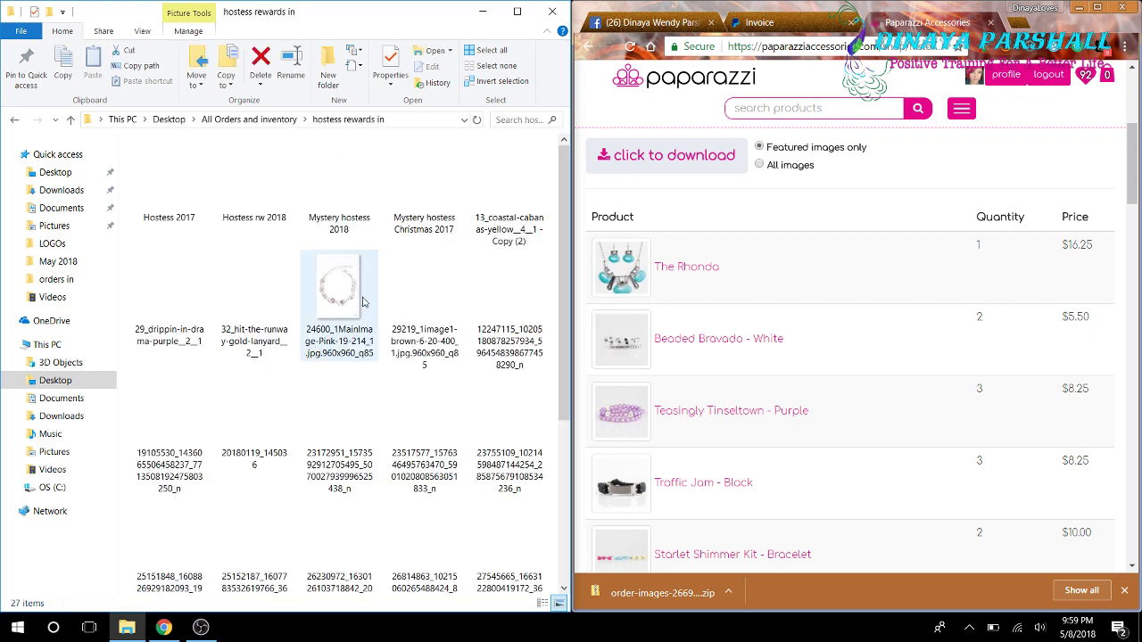
scroll(446, 357, "down", 3)
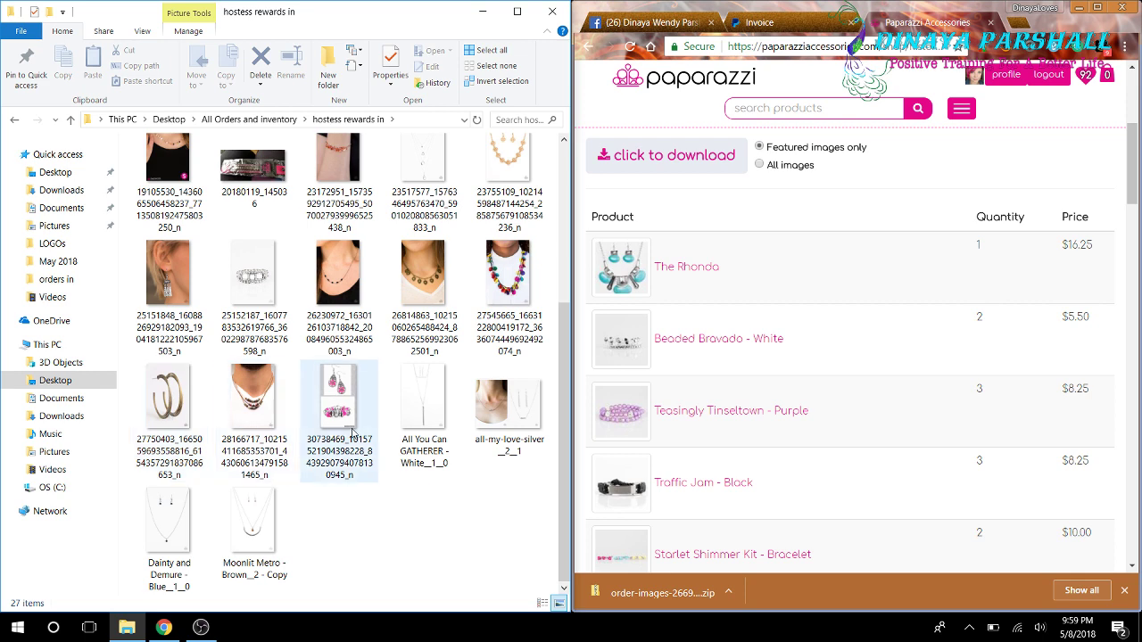
scroll(355, 433, "up", 3)
scroll(354, 433, "up", 2)
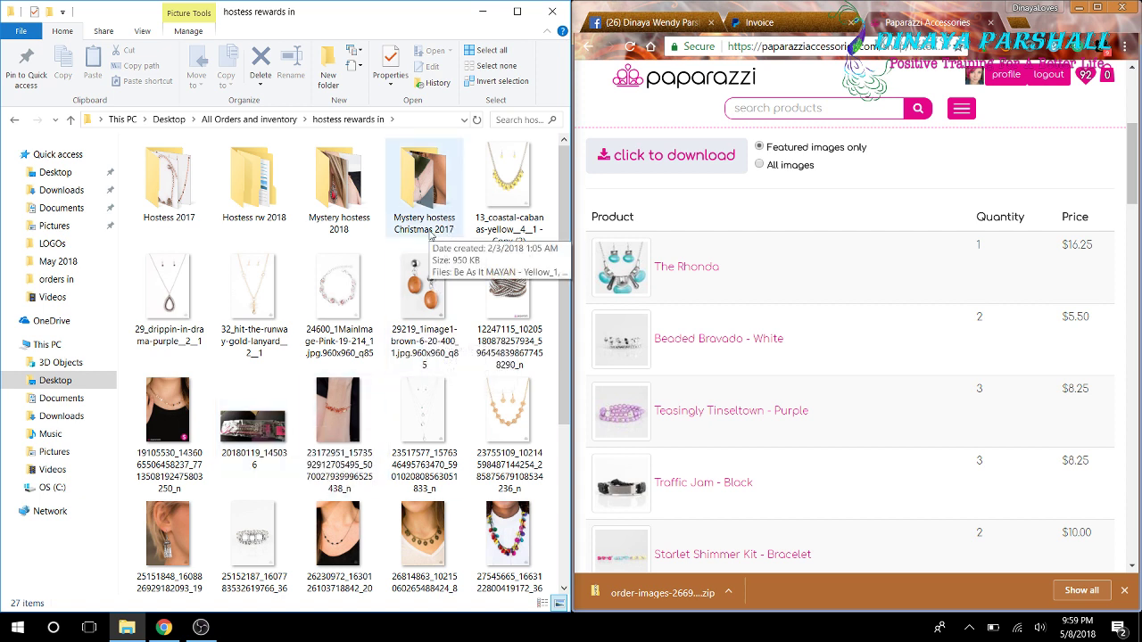
double_click(344, 204)
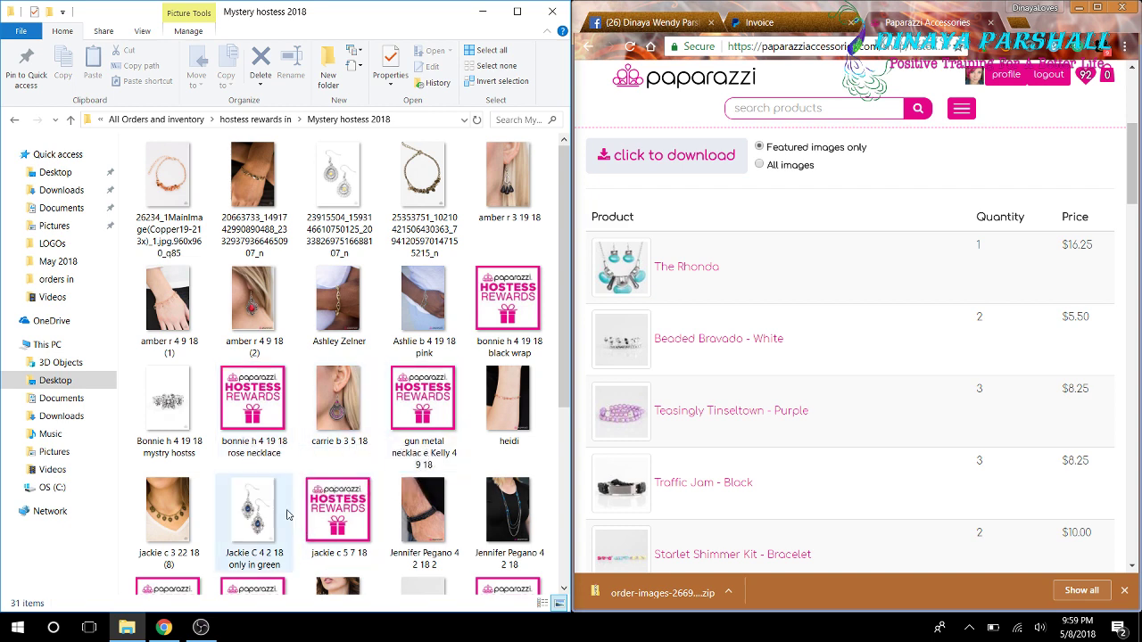
scroll(287, 514, "down", 3)
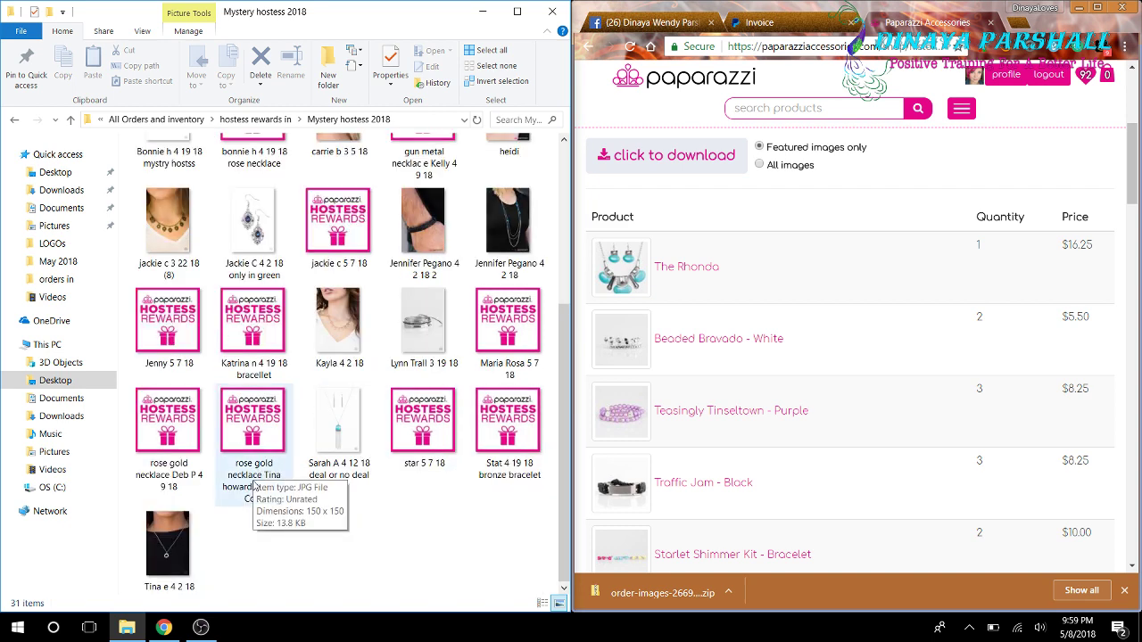
left_click(14, 121)
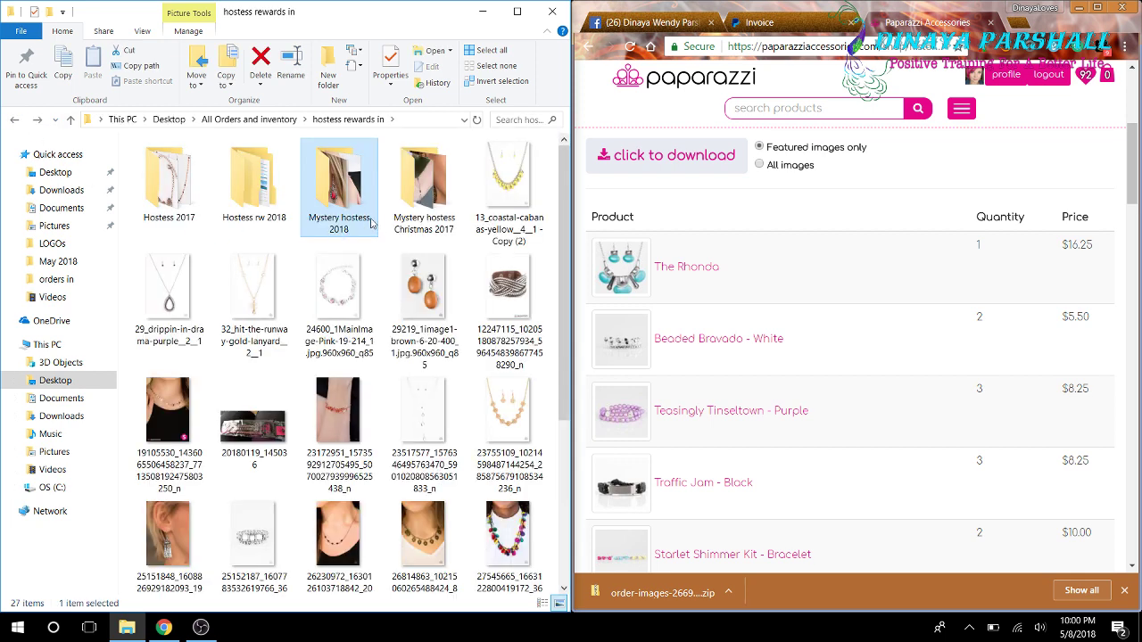
left_click(16, 120)
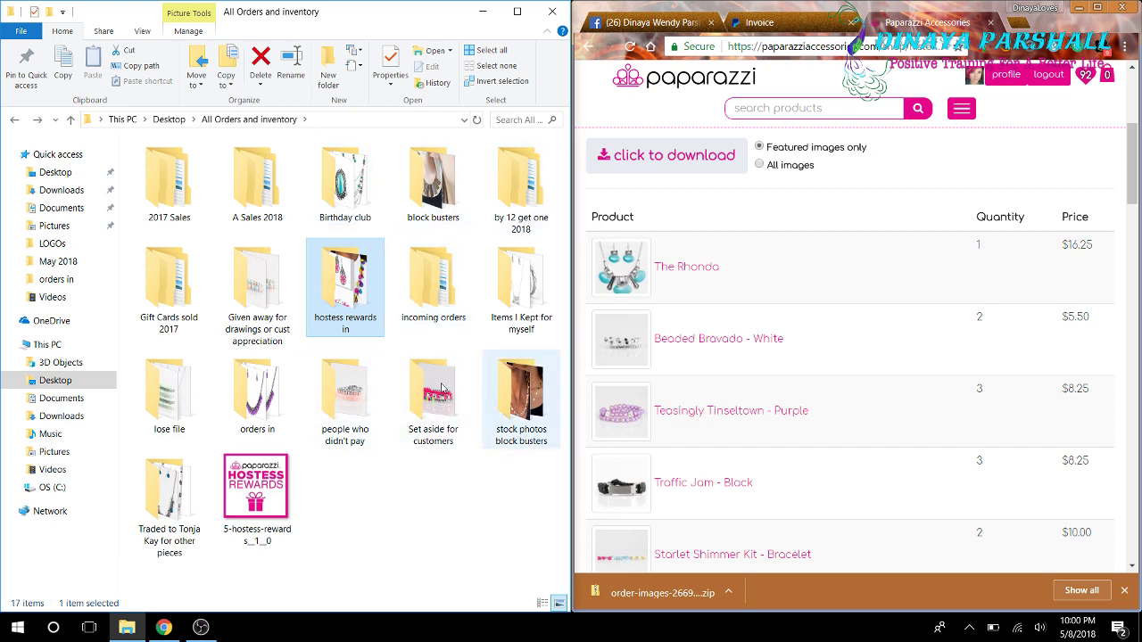
- Look through the giveaway promo 2018 folder inside Given away for drawings or cust appreciation
double_click(248, 306)
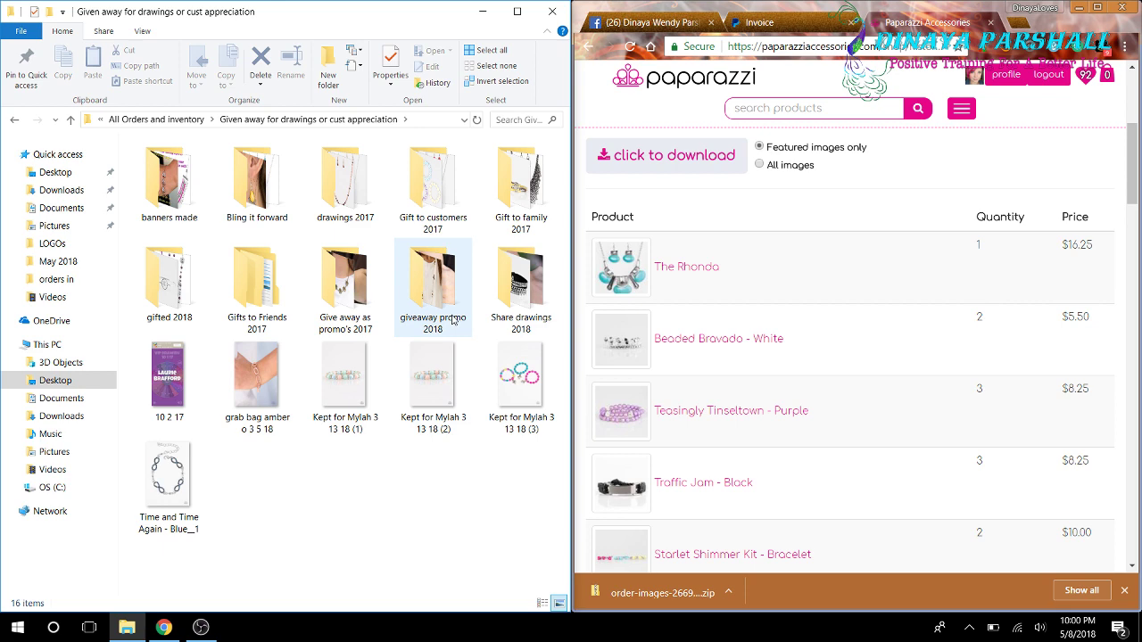
left_click(419, 314)
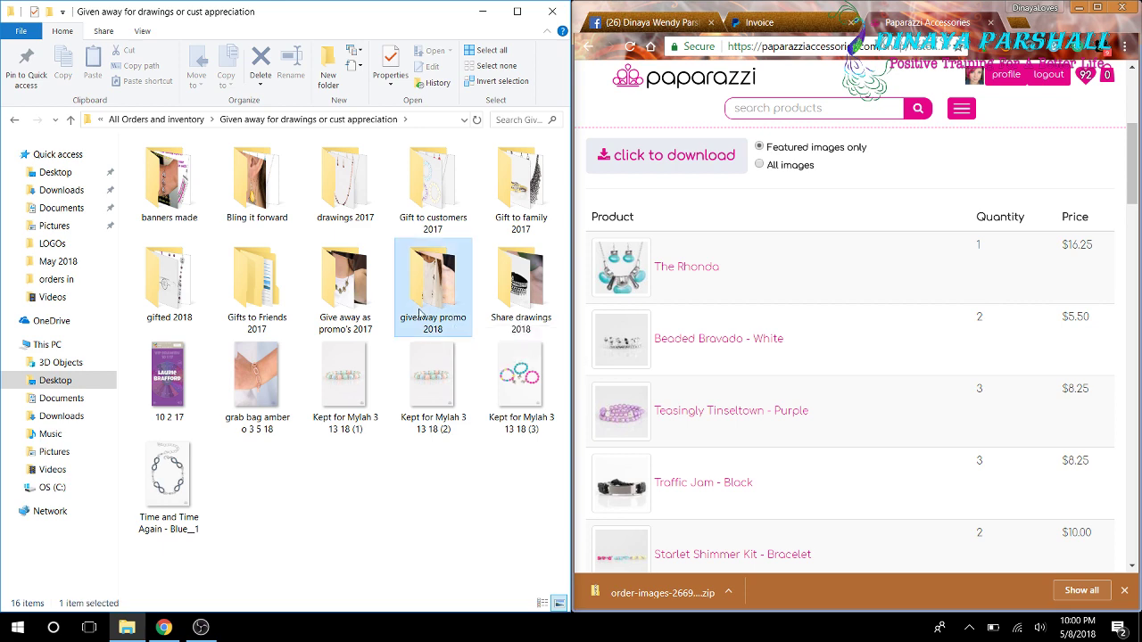
double_click(419, 312)
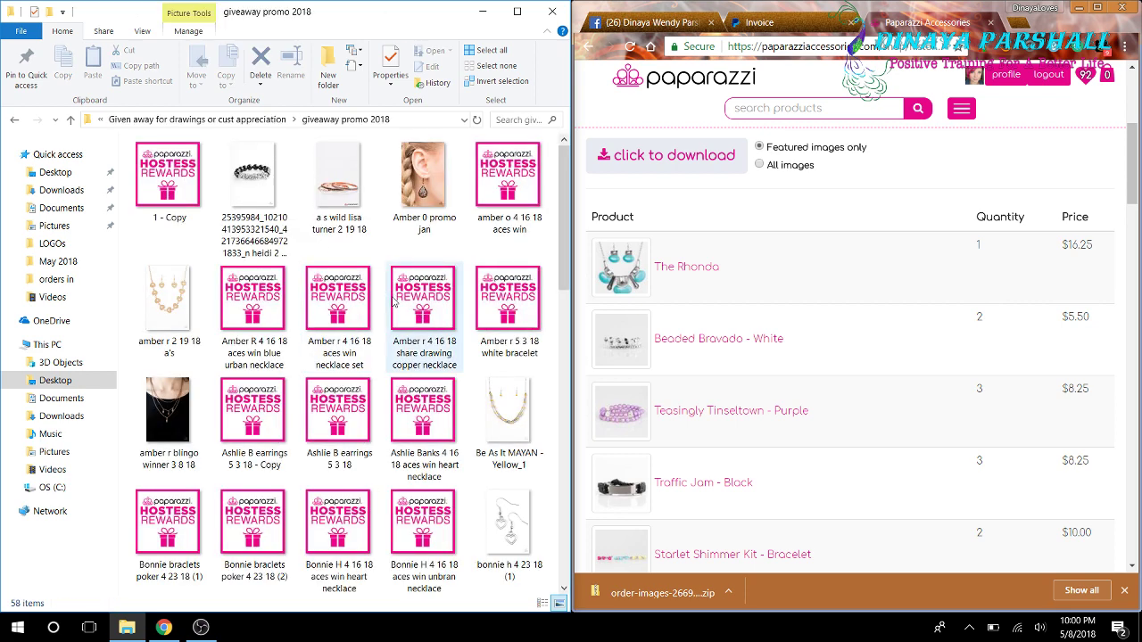
scroll(395, 389, "down", 10)
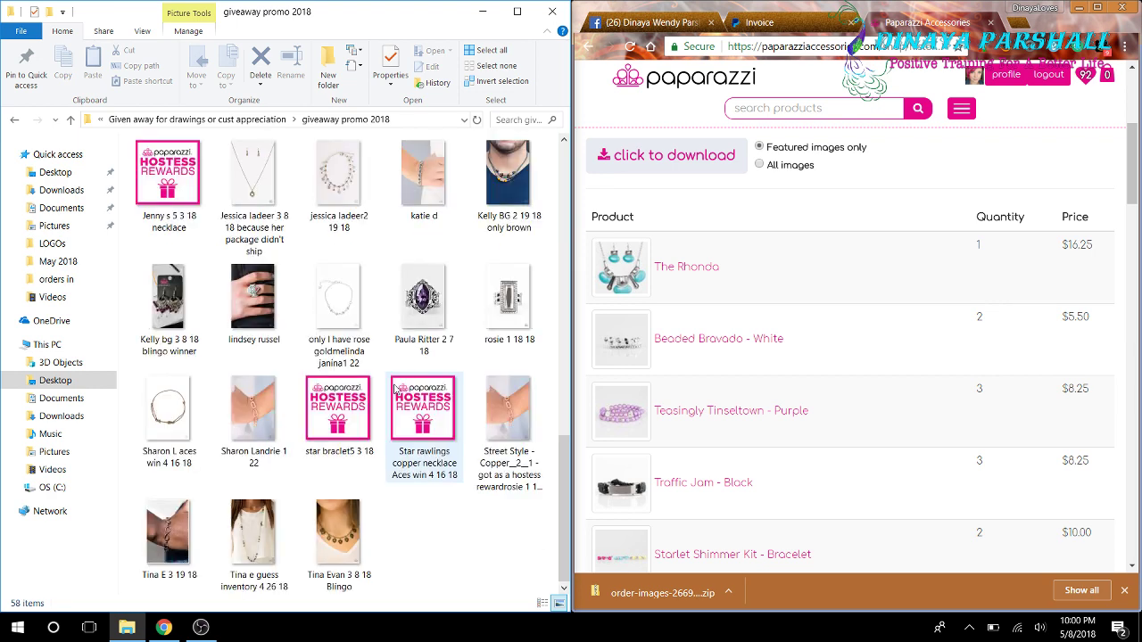
scroll(396, 389, "up", 10)
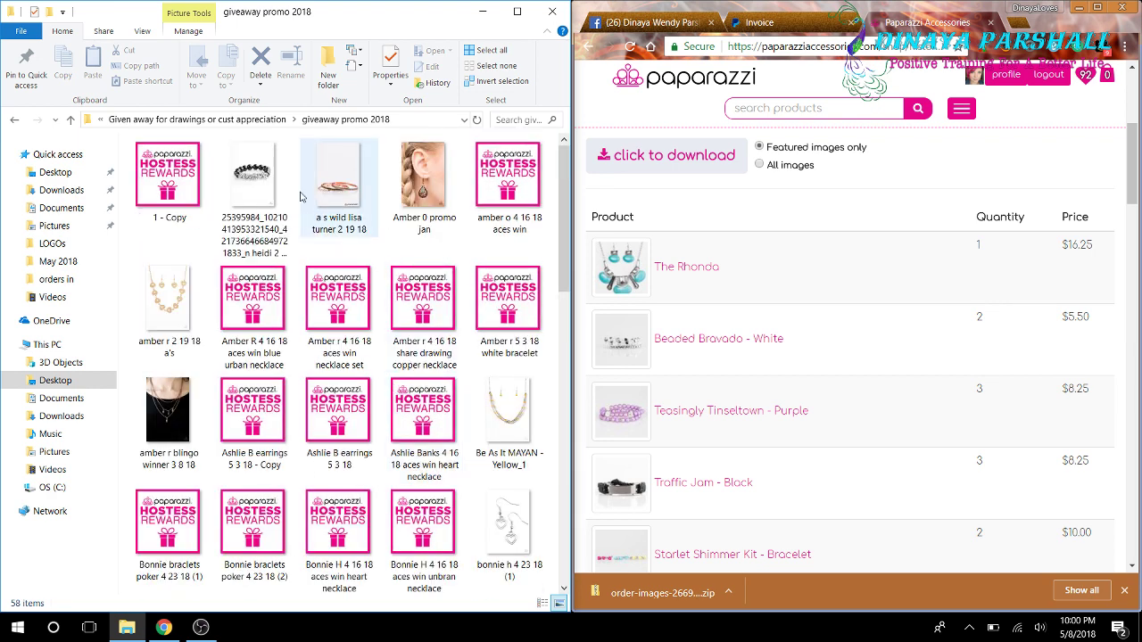
left_click(15, 122)
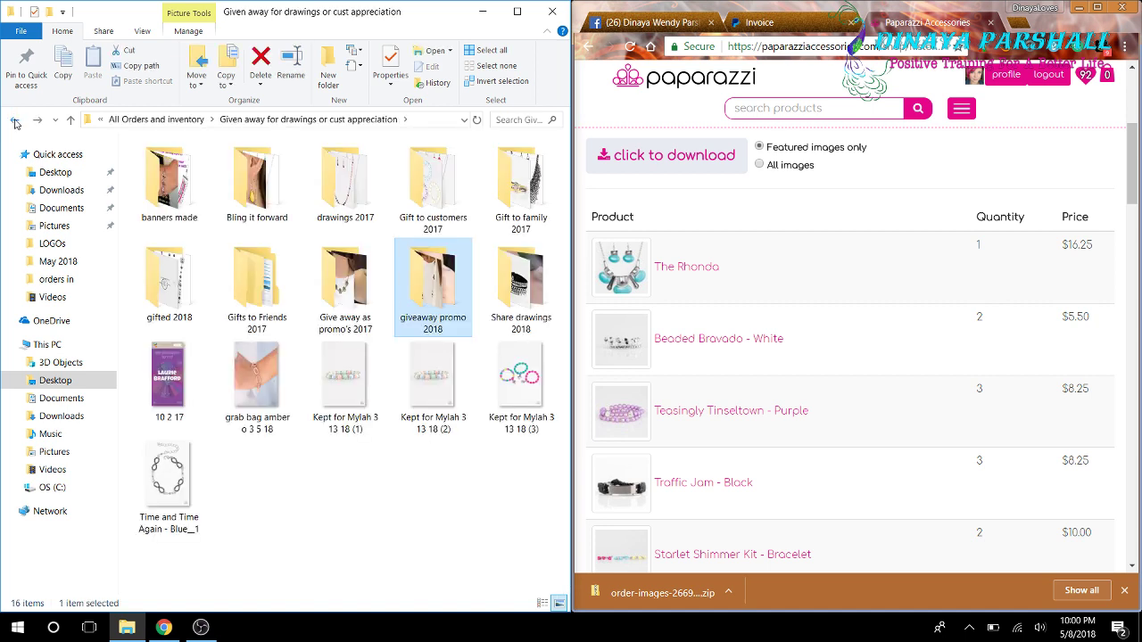
left_click(15, 121)
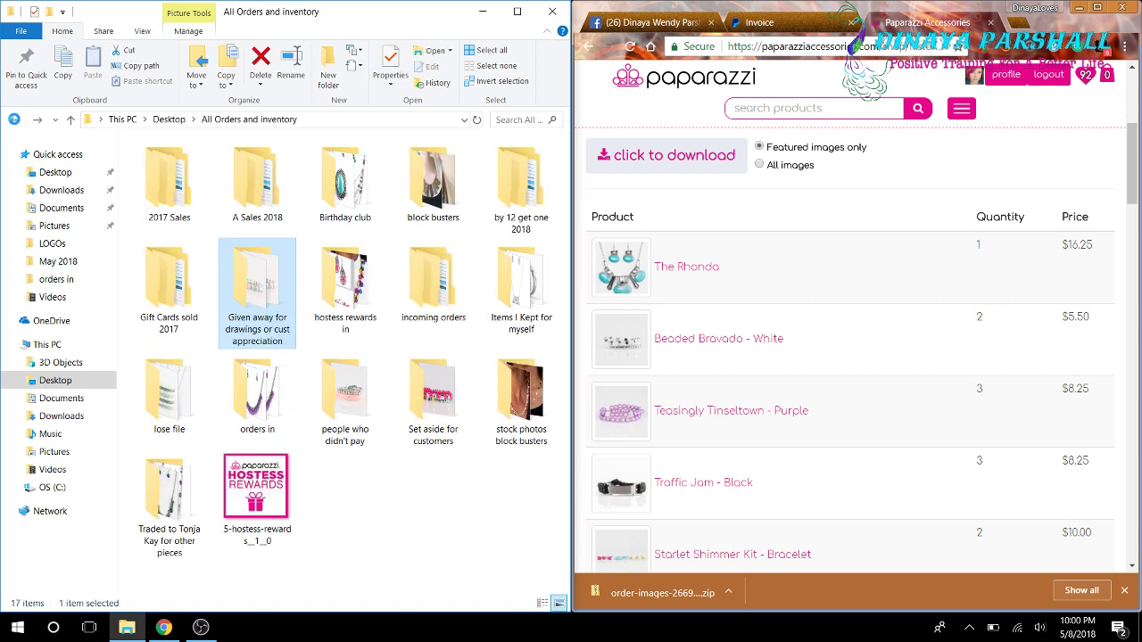
- Return to the Desktop folder and minimize the browser and File Explorer windows
left_click(15, 122)
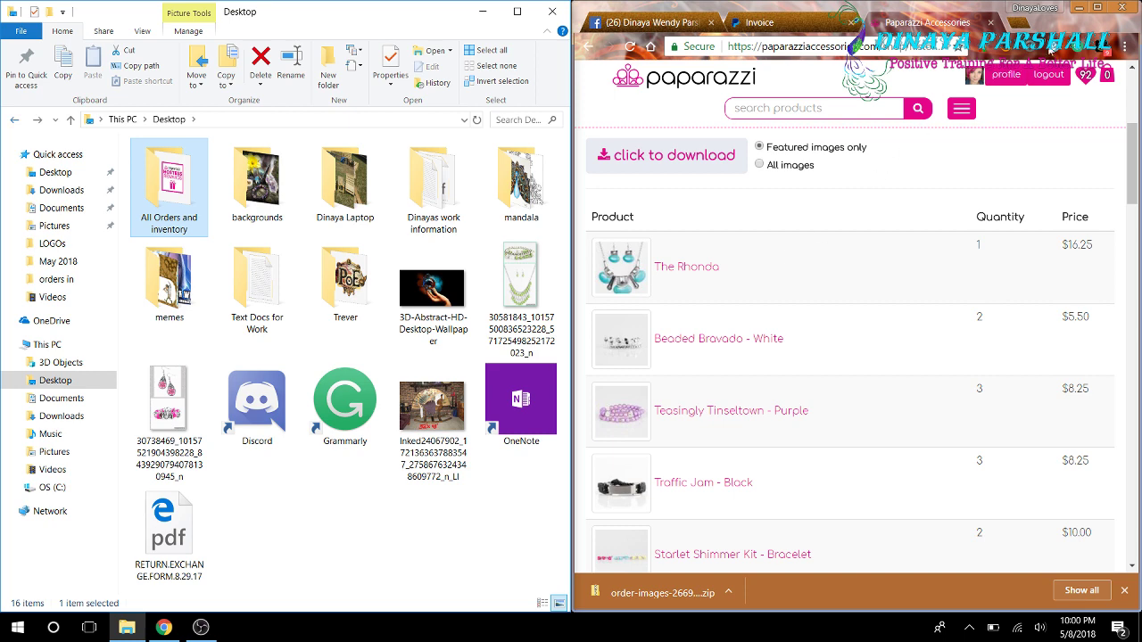
left_click(1077, 8)
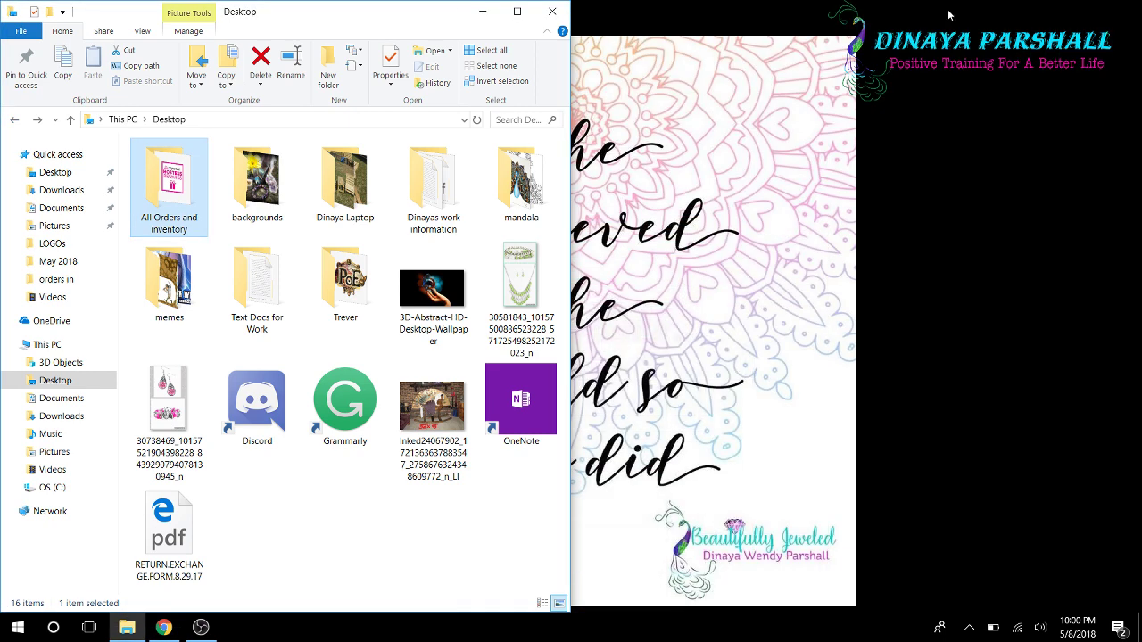
left_click(481, 13)
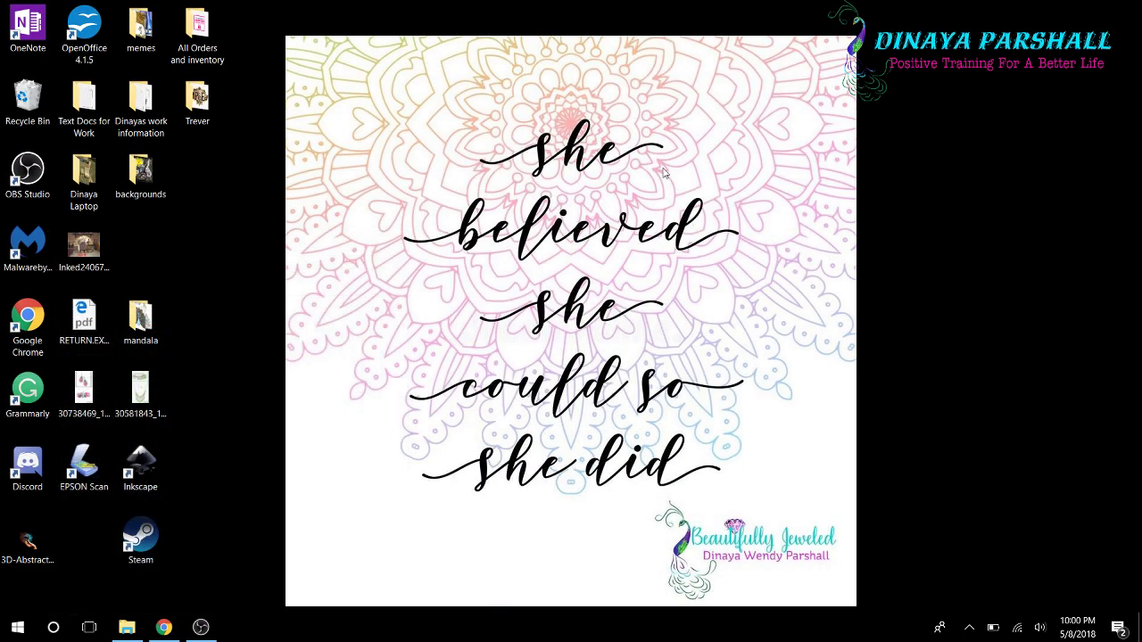